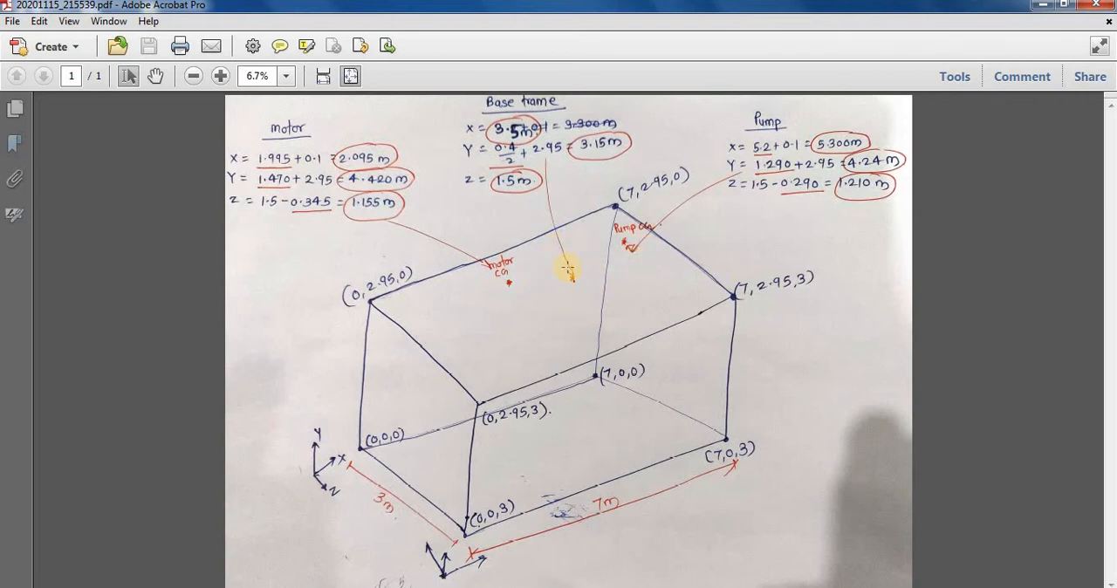
Step: Launch STAAD.Pro, dismiss the RSS feed notice and maximize the program window
{"action": "left_click_drag", "start_coordinate": [567, 276], "coordinate": [569, 277]}
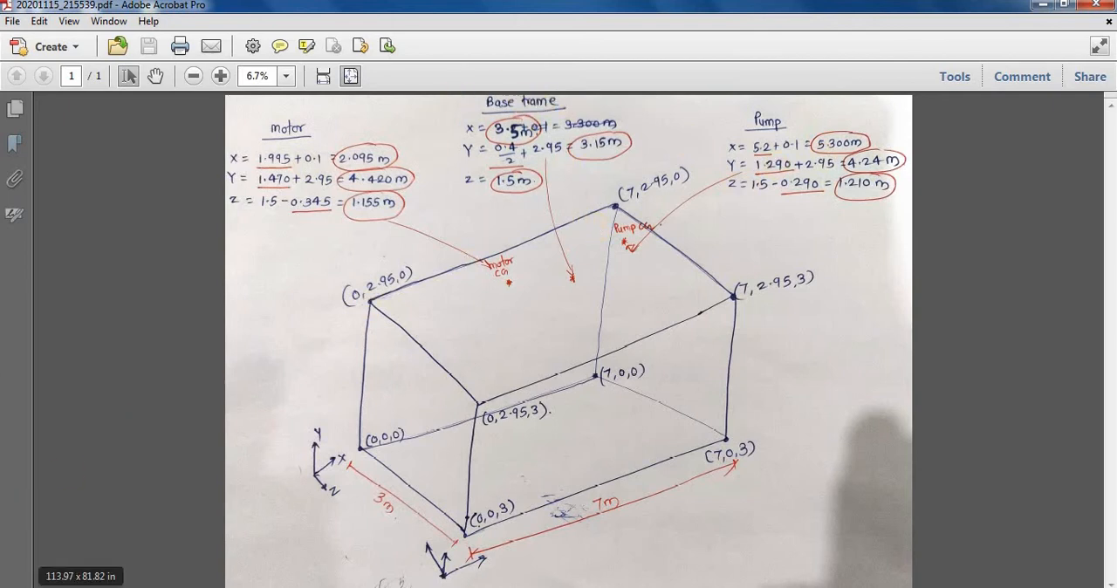
{"action": "left_click", "coordinate": [19, 587]}
{"action": "left_click", "coordinate": [65, 563]}
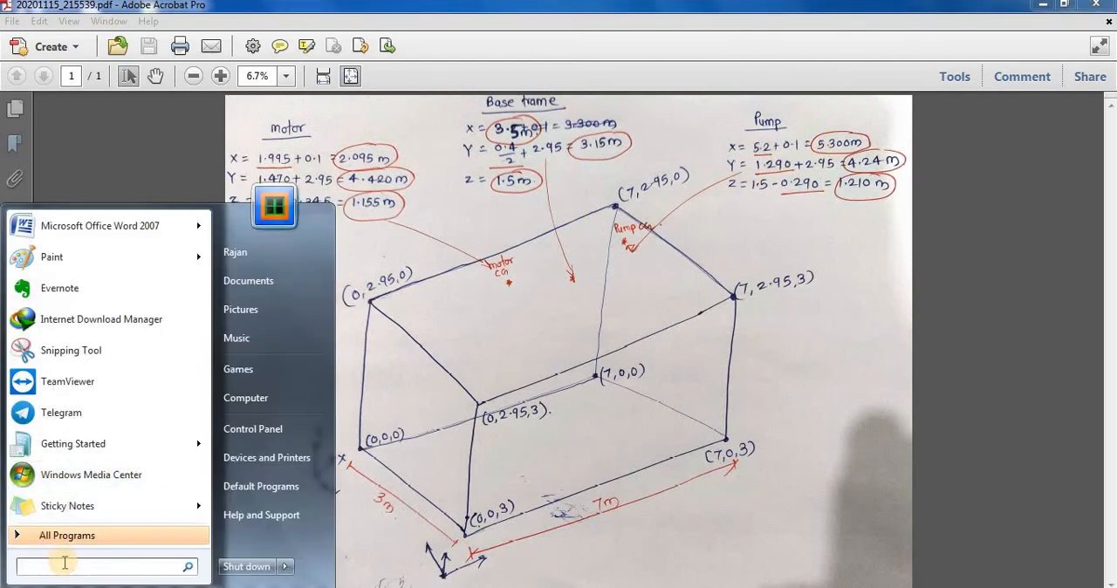
{"action": "type", "text": "sta"}
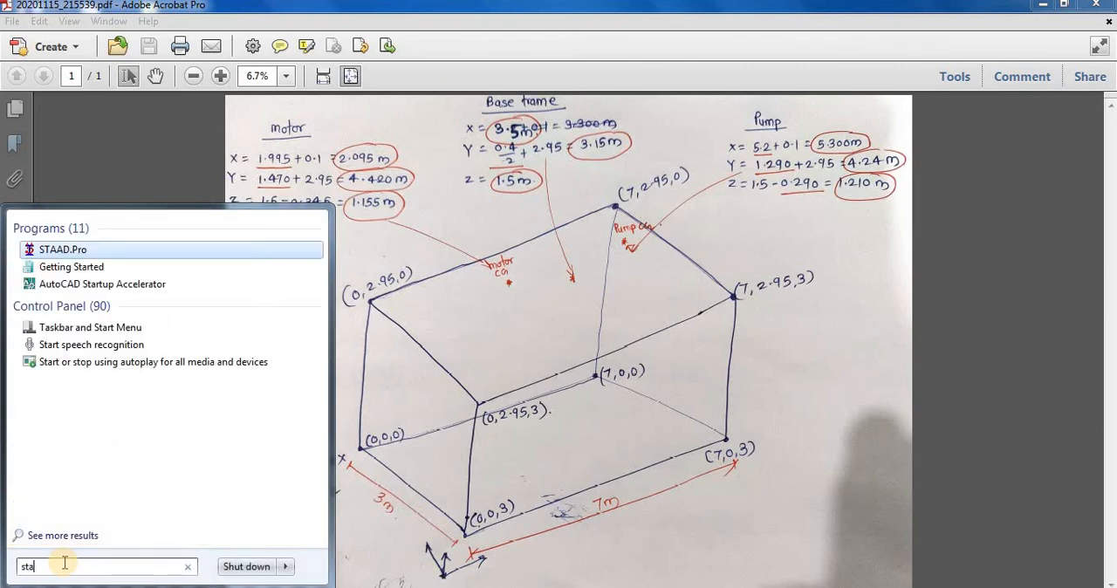
{"action": "left_click", "coordinate": [61, 249]}
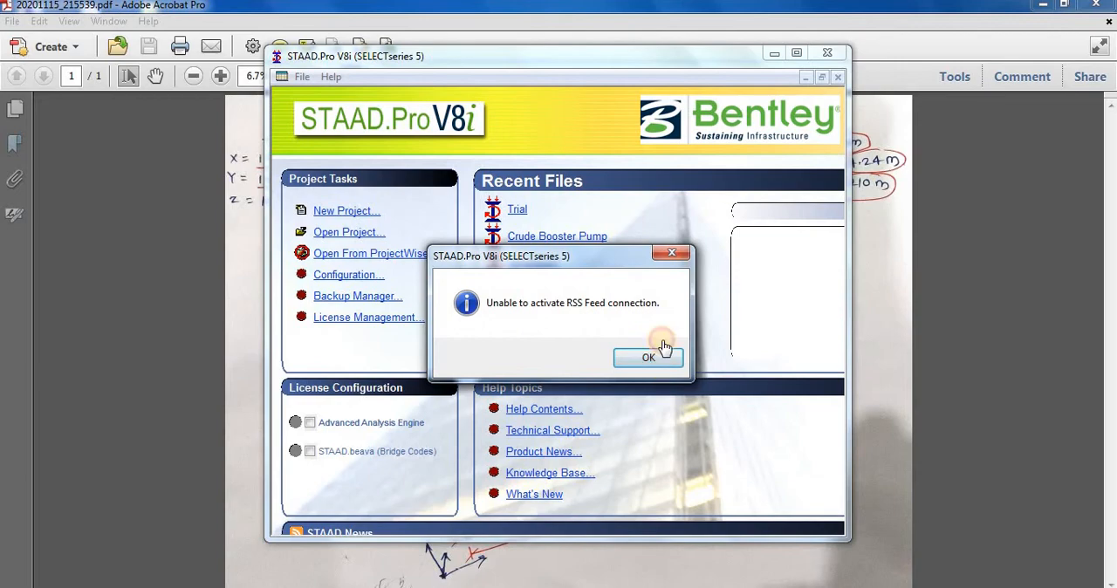
{"action": "left_click", "coordinate": [651, 353]}
{"action": "left_click", "coordinate": [796, 53]}
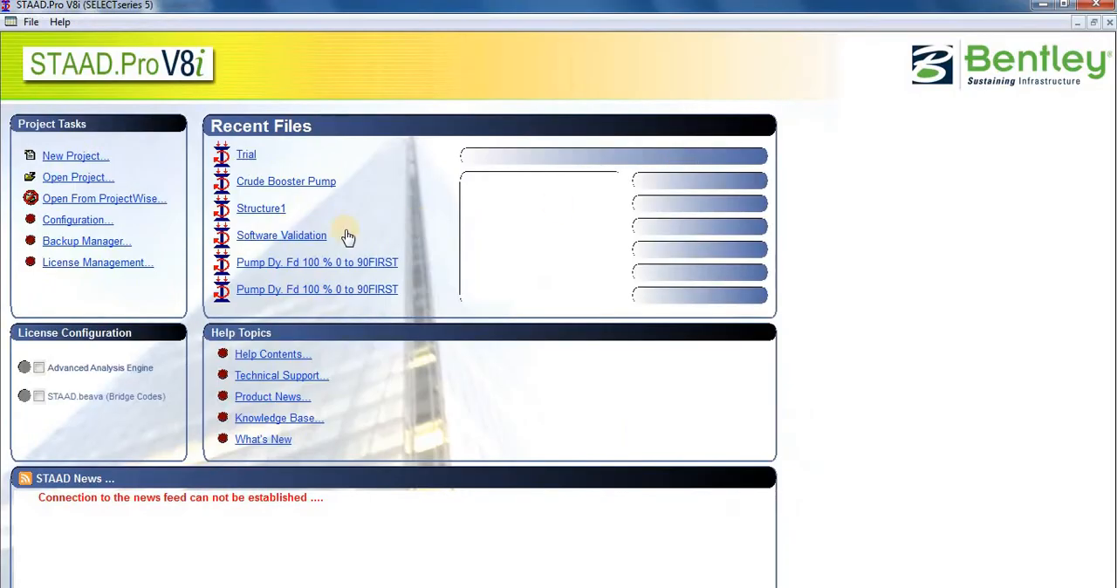
Step: Start a new project of the Space structure type with the file name "Block Foundation"
{"action": "left_click", "coordinate": [76, 165]}
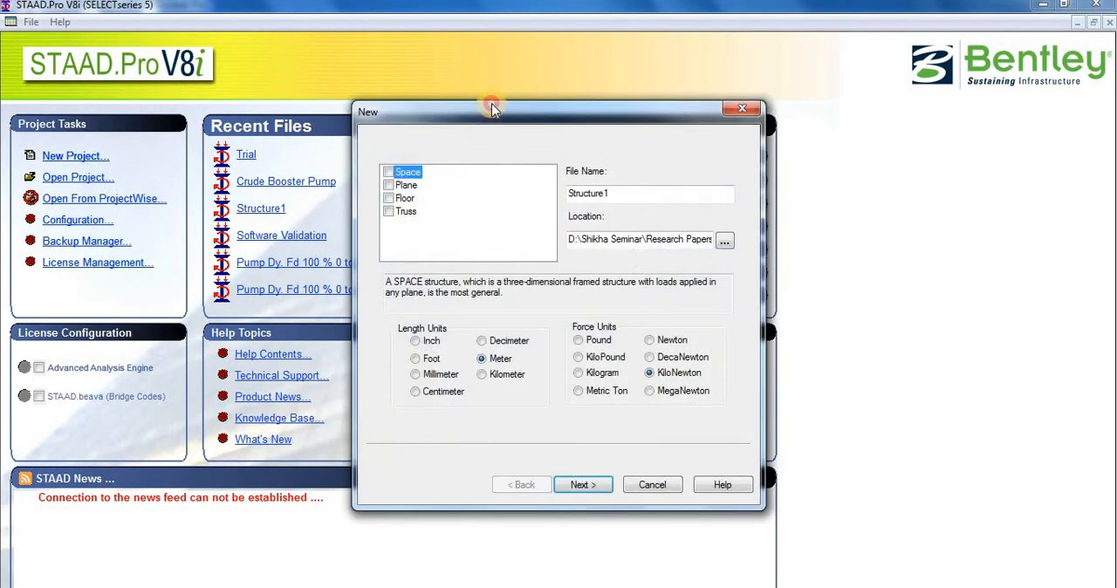
{"action": "left_click_drag", "start_coordinate": [441, 92], "coordinate": [348, 60]}
{"action": "left_click", "coordinate": [233, 123]}
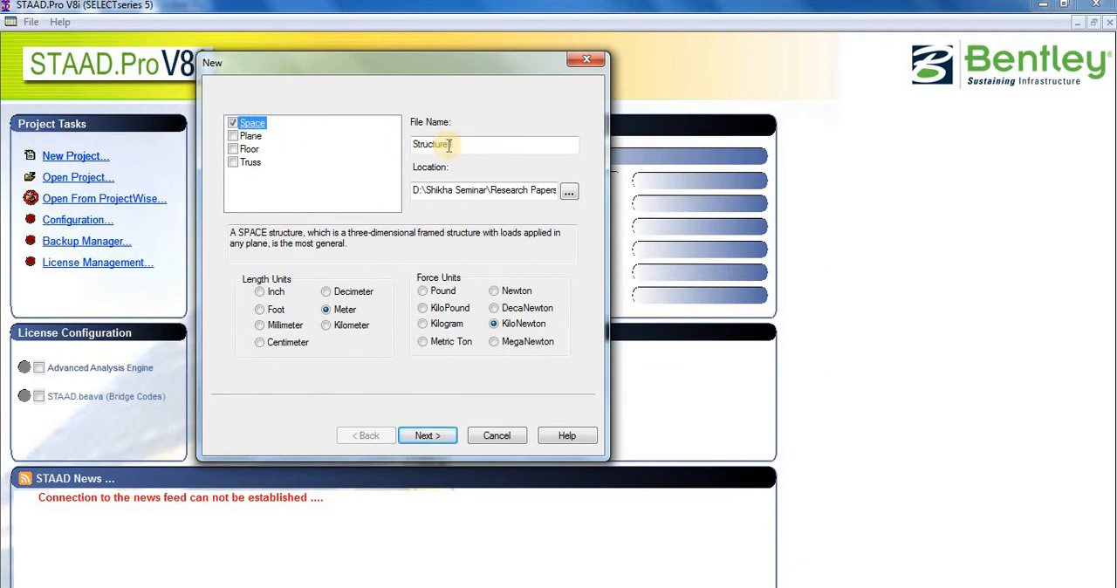
{"action": "left_click", "coordinate": [458, 145]}
{"action": "double_click", "coordinate": [458, 145]}
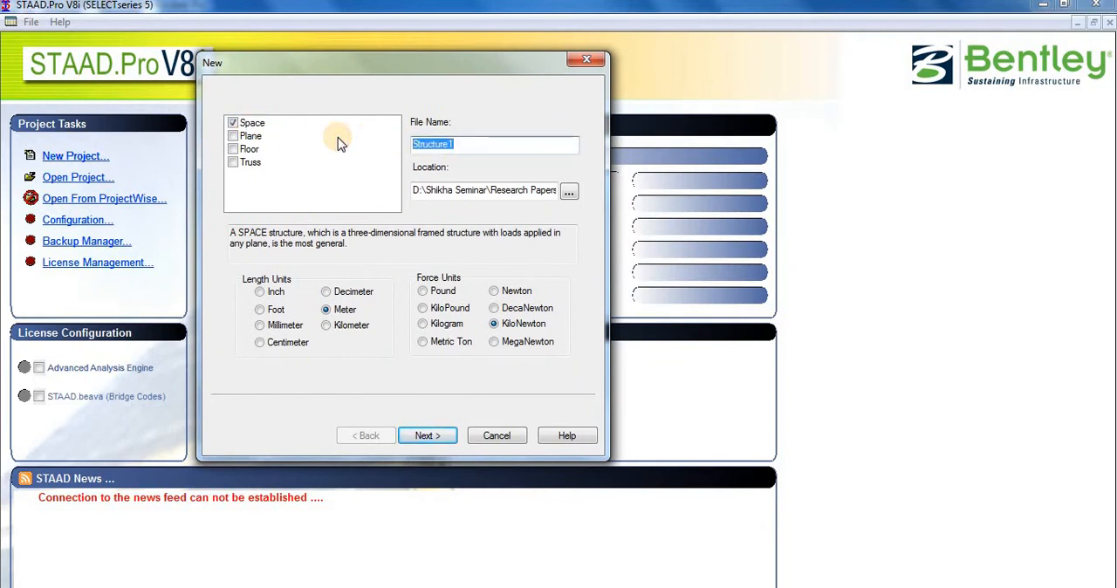
{"action": "type", "text": "b"}
{"action": "key", "text": "BackSpace"}
{"action": "key", "text": "Caps_Lock"}
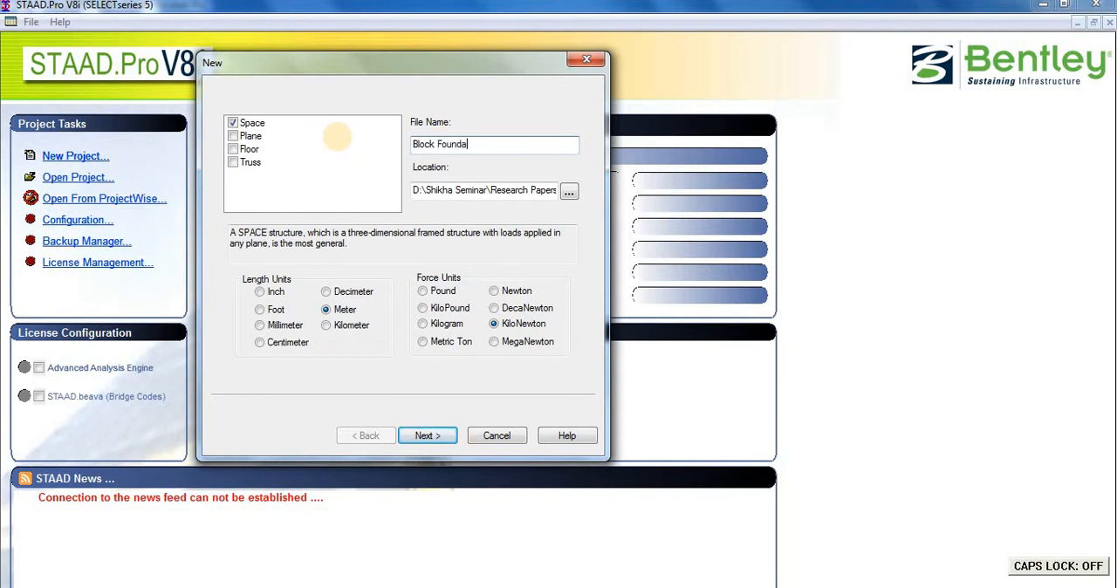
{"action": "type", "text": "Block Foundation"}
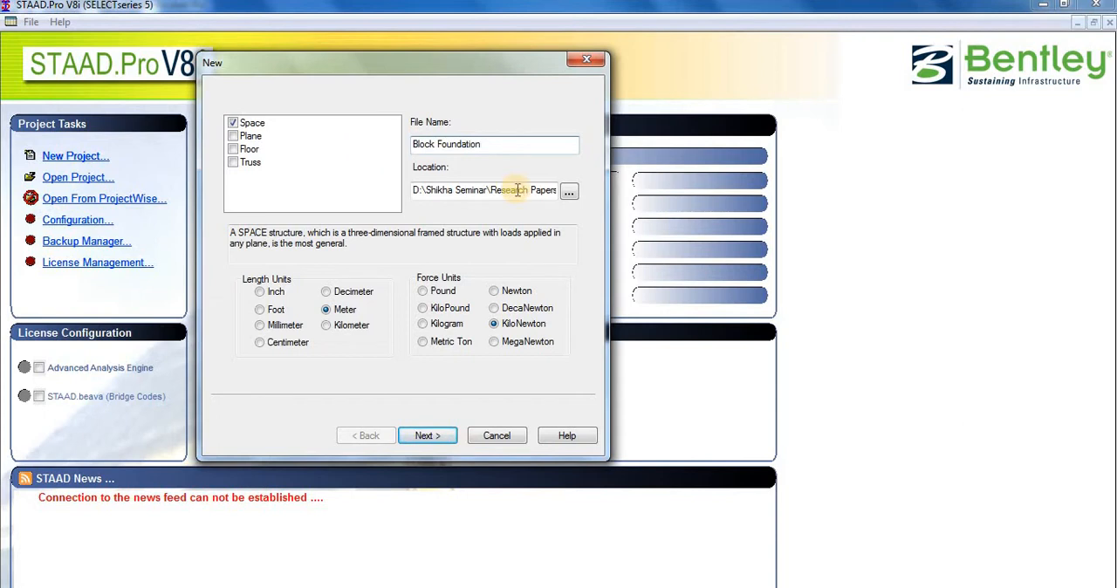
Step: Set the project location to the Desktop and finish the project setup with the Add Beam option
{"action": "left_click", "coordinate": [565, 190]}
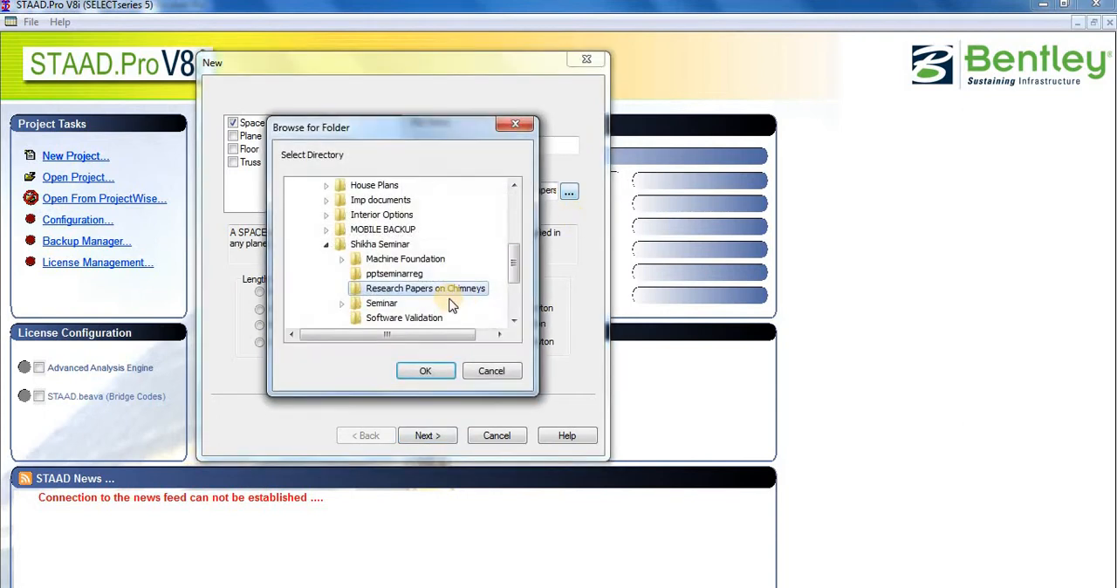
{"action": "left_click", "coordinate": [400, 248]}
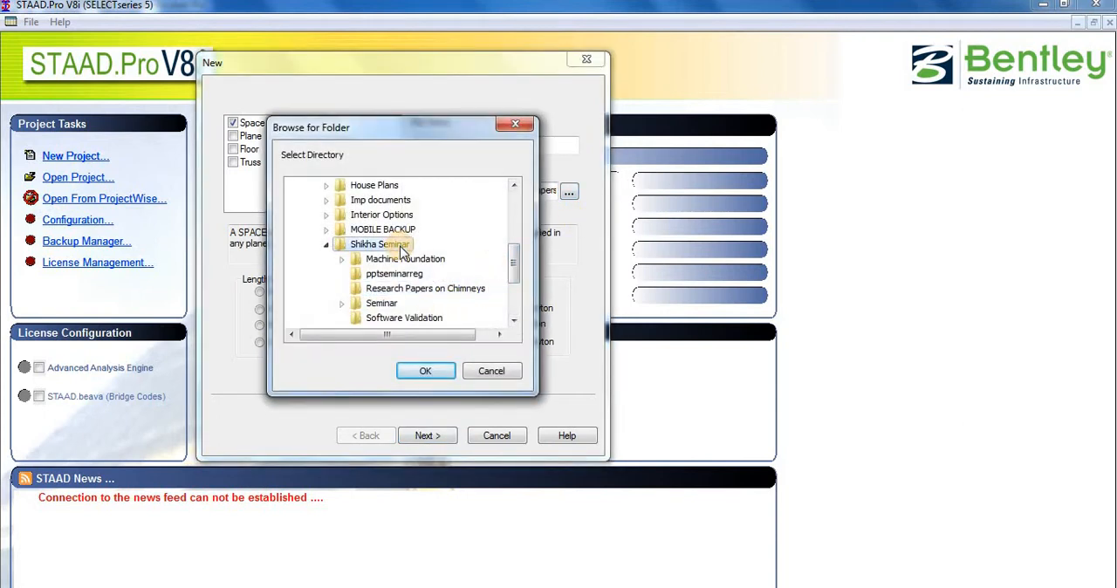
{"action": "left_click_drag", "start_coordinate": [514, 259], "coordinate": [514, 197]}
{"action": "left_click", "coordinate": [319, 186]}
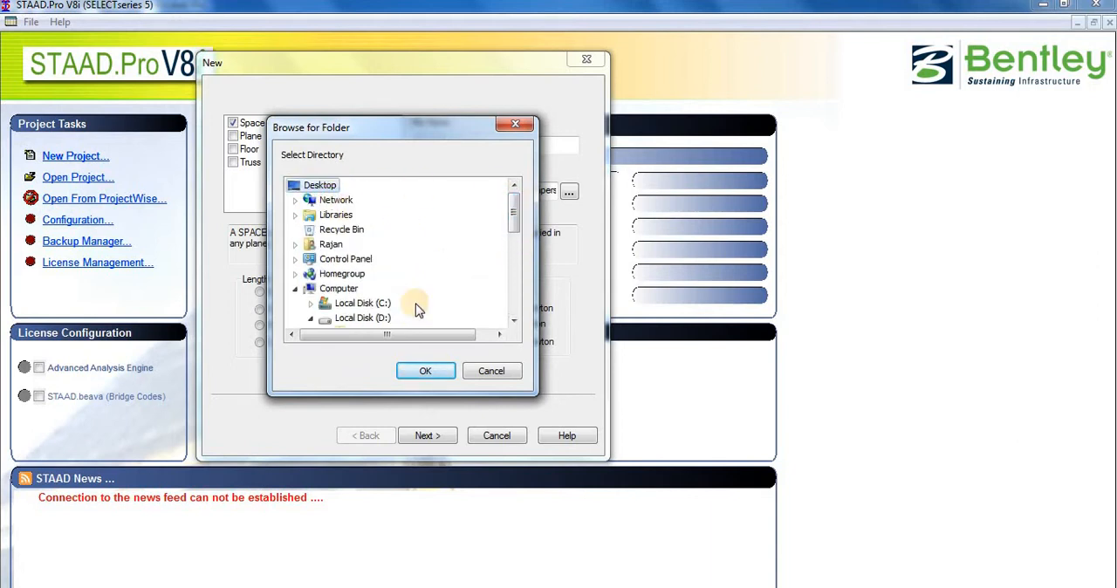
{"action": "left_click", "coordinate": [426, 370]}
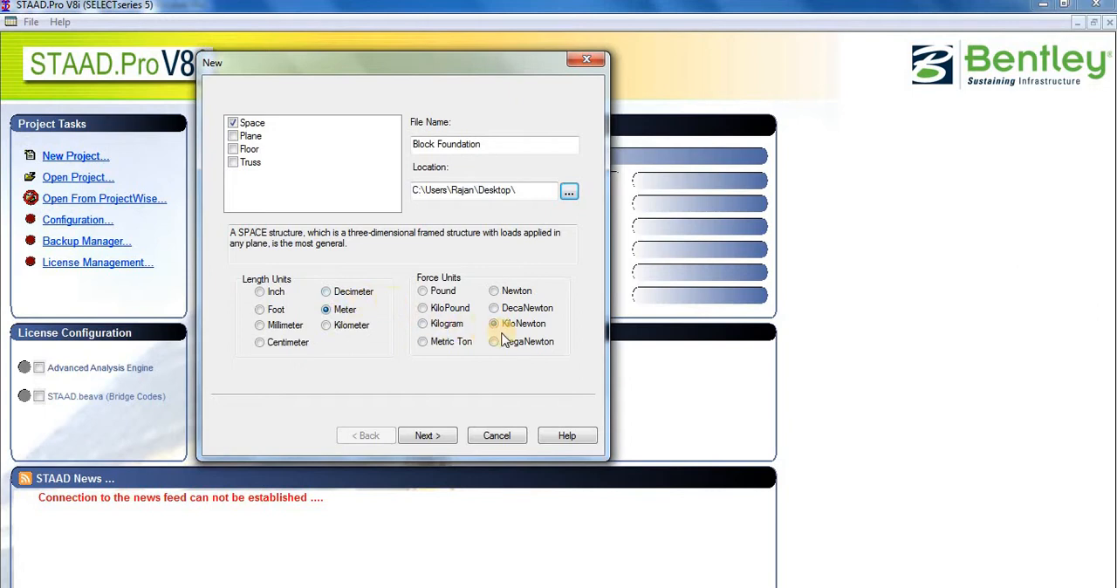
{"action": "left_click", "coordinate": [444, 436]}
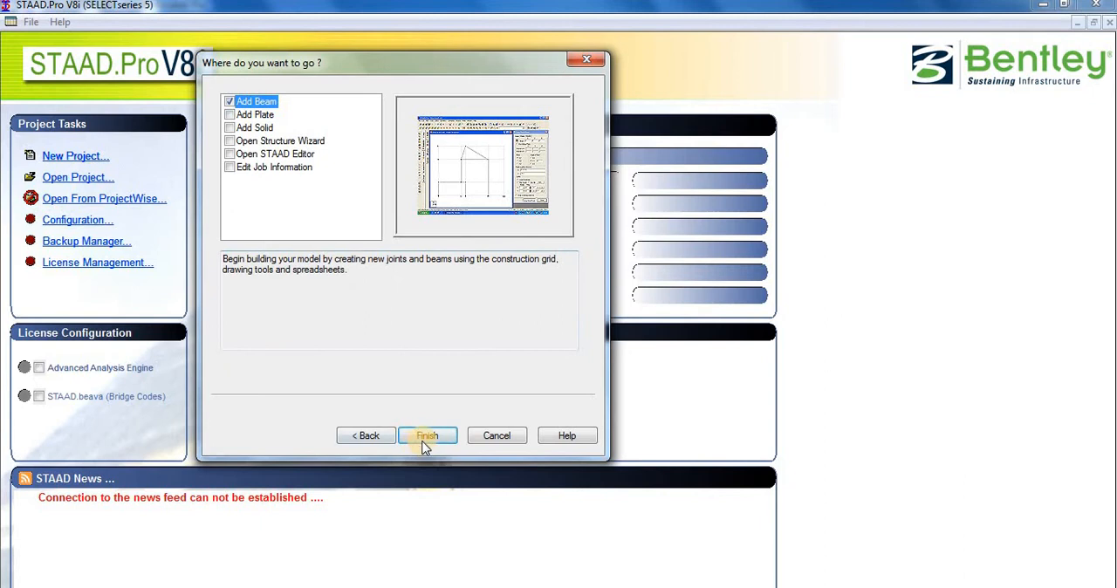
{"action": "left_click", "coordinate": [426, 439]}
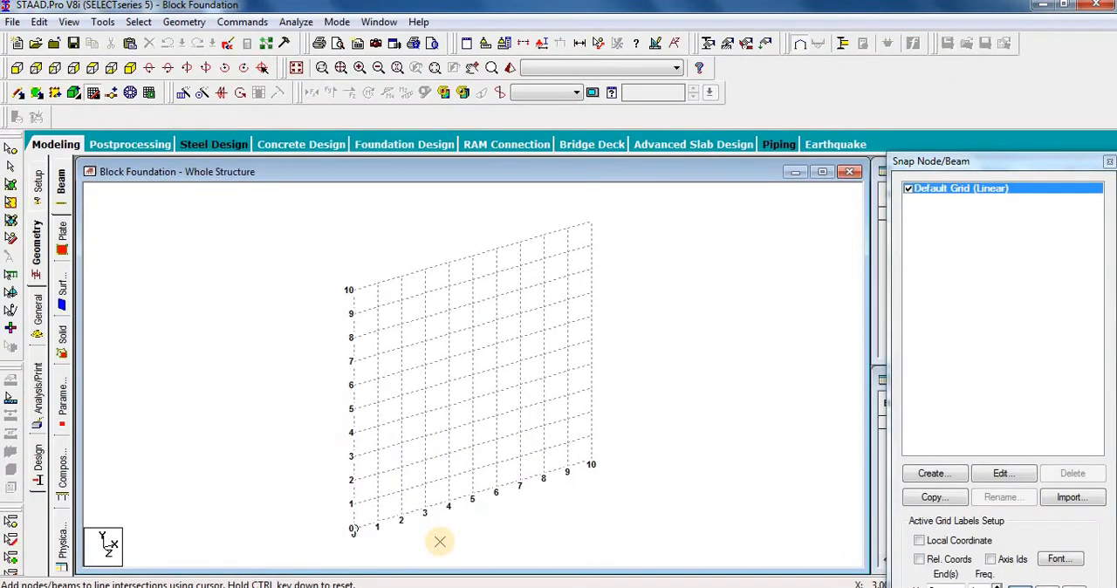
Step: Draw a 7 m beam along the X axis from the origin on the default grid, and close the grid settings
{"action": "left_click", "coordinate": [352, 529]}
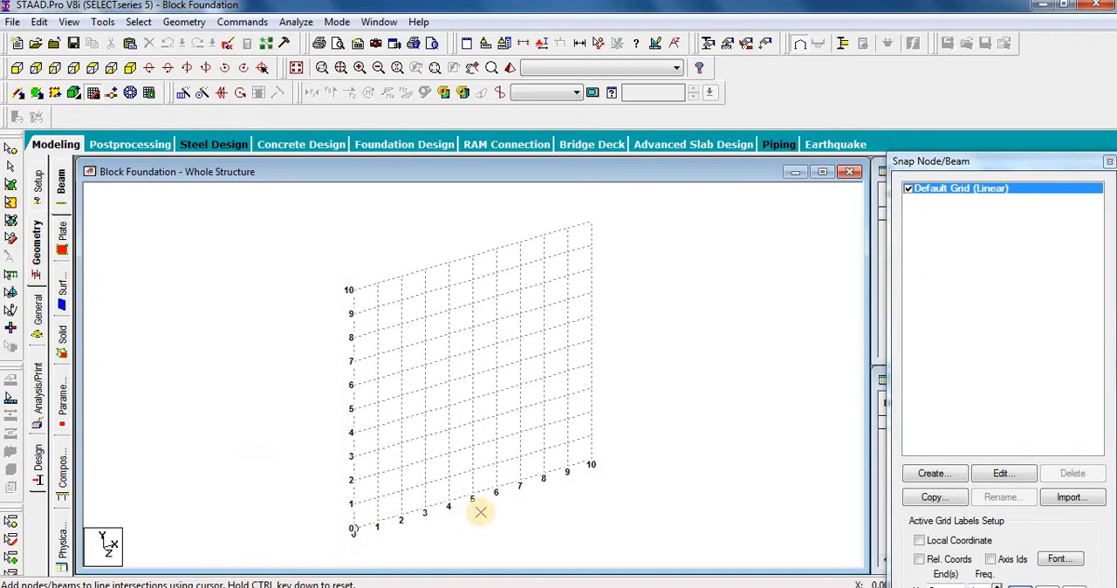
{"action": "left_click", "coordinate": [524, 479]}
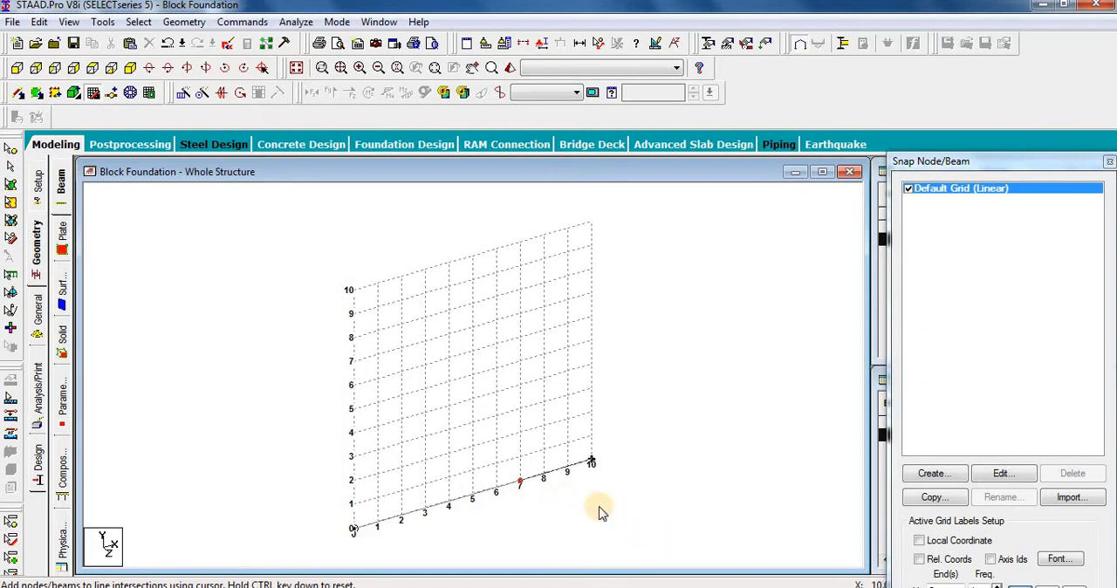
{"action": "key", "text": "Escape"}
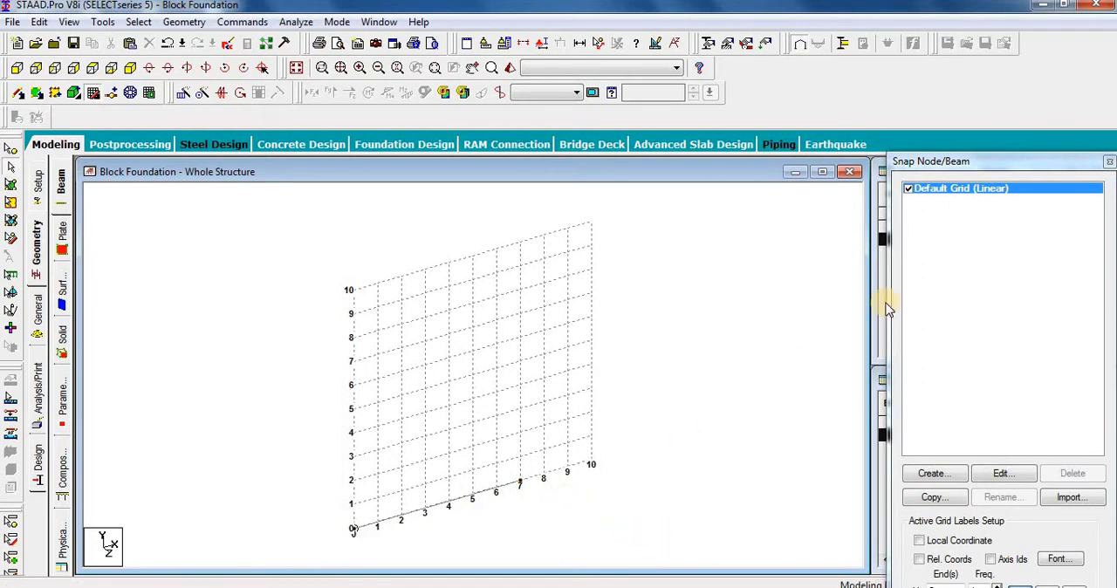
{"action": "left_click", "coordinate": [1109, 163]}
{"action": "scroll", "coordinate": [591, 366], "scroll_direction": "down", "scroll_amount": 5}
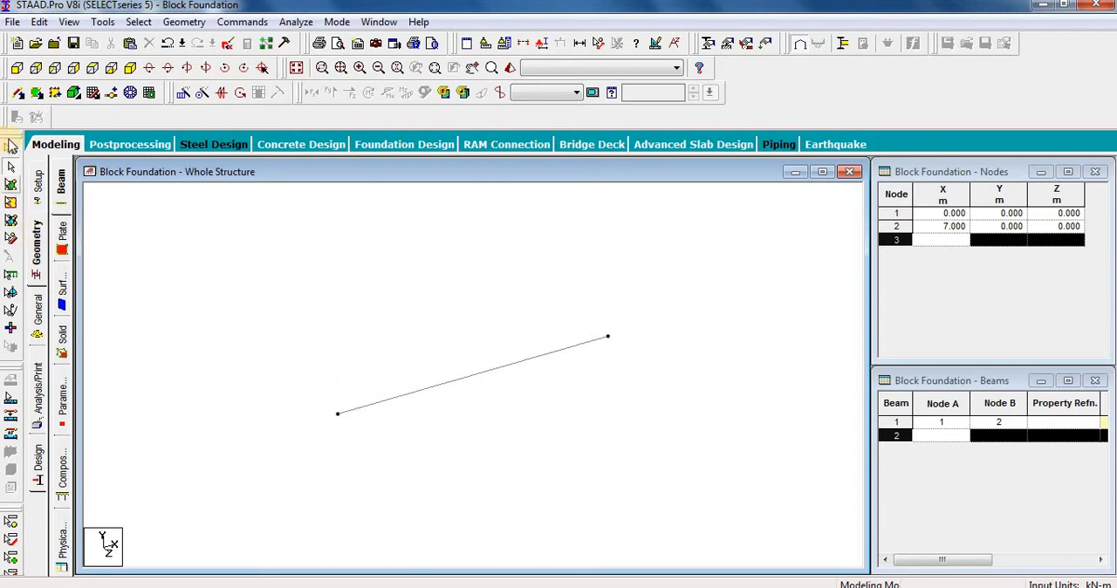
Step: Copy both end nodes of the beam and paste them with a 3 m offset in Z
{"action": "left_click", "coordinate": [7, 148]}
{"action": "left_click_drag", "start_coordinate": [666, 309], "coordinate": [277, 495]}
{"action": "key", "text": "ctrl+v"}
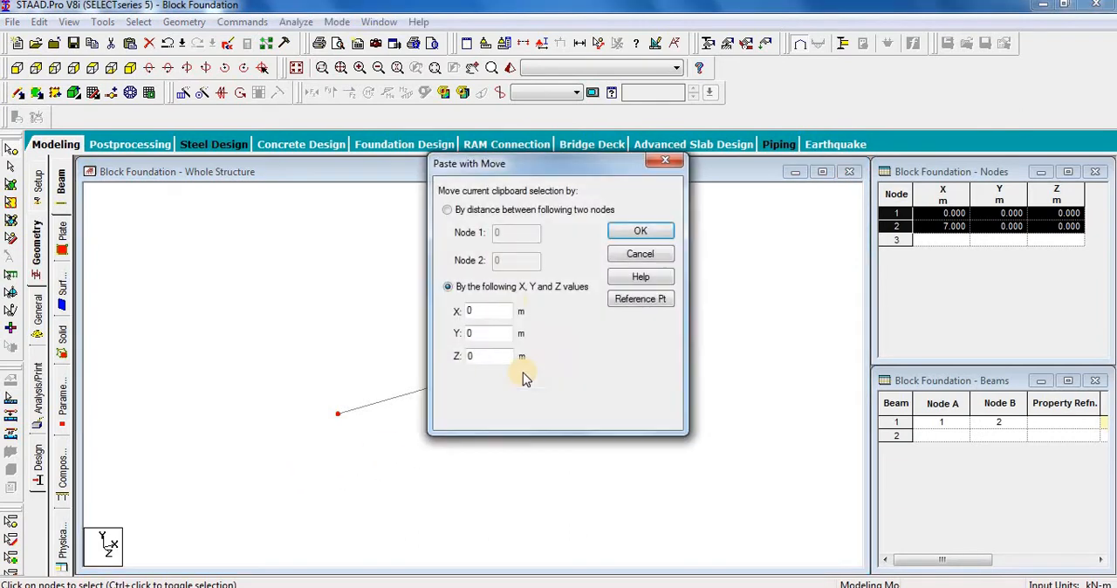
{"action": "left_click_drag", "start_coordinate": [538, 168], "coordinate": [837, 175]}
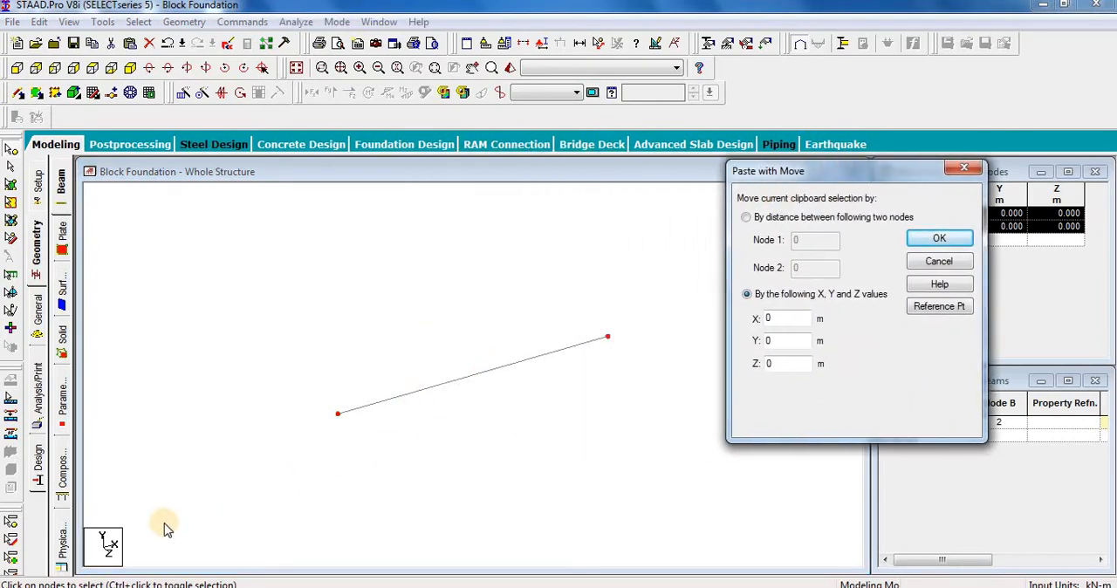
{"action": "double_click", "coordinate": [777, 364]}
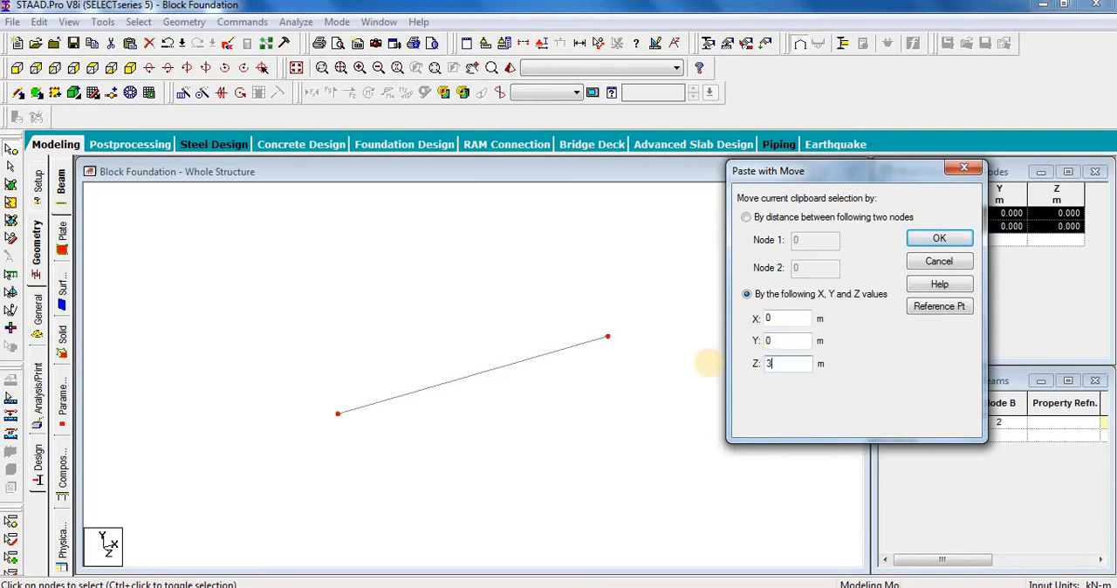
{"action": "left_click", "coordinate": [939, 238]}
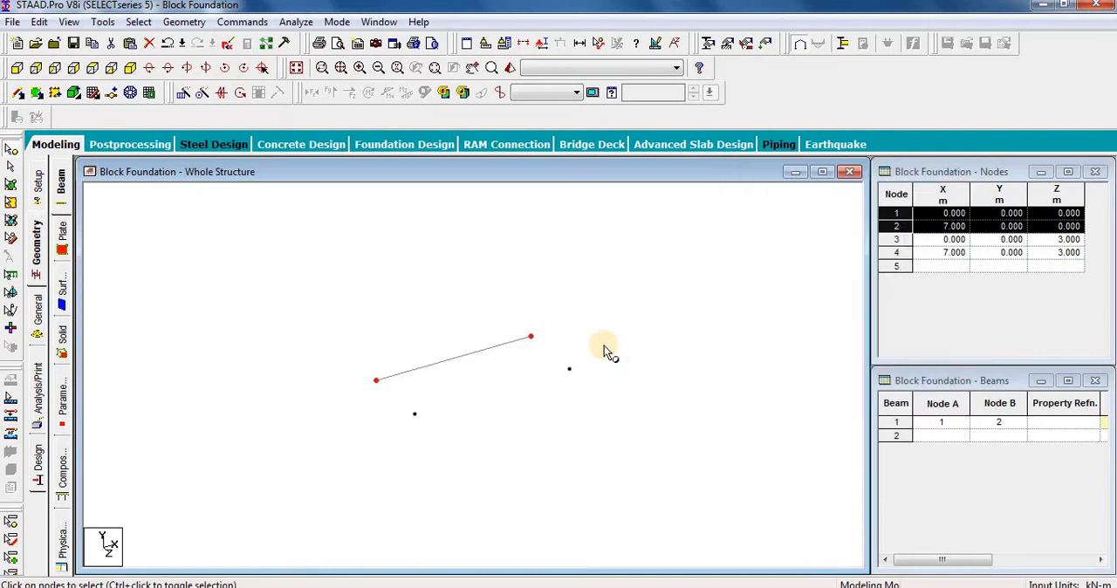
Step: Add three beams between the original and copied nodes to close the 7 m by 3 m base rectangle
{"action": "left_click", "coordinate": [19, 93]}
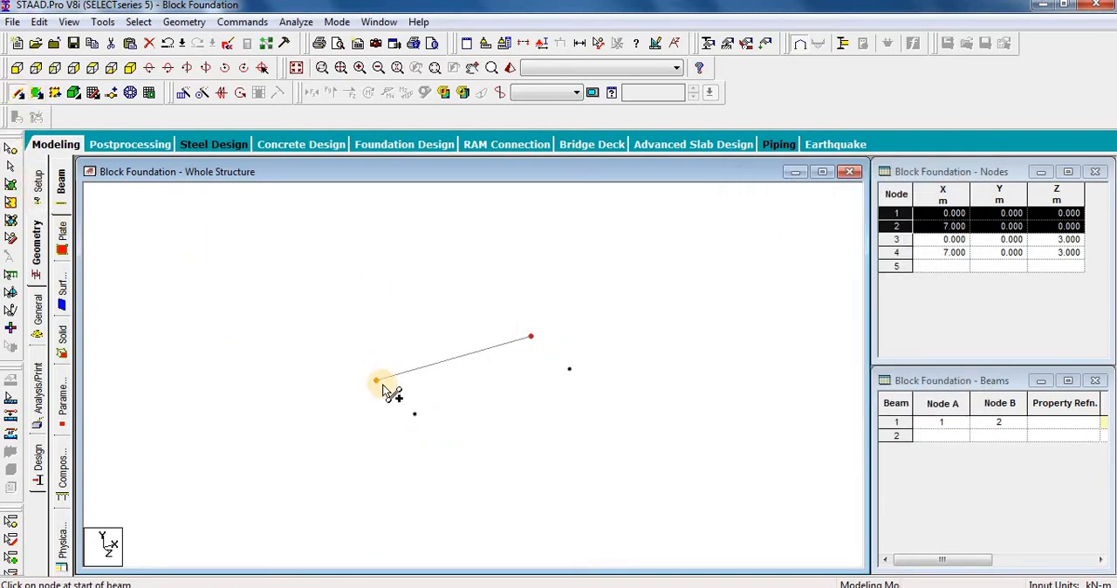
{"action": "left_click_drag", "start_coordinate": [376, 384], "coordinate": [414, 414]}
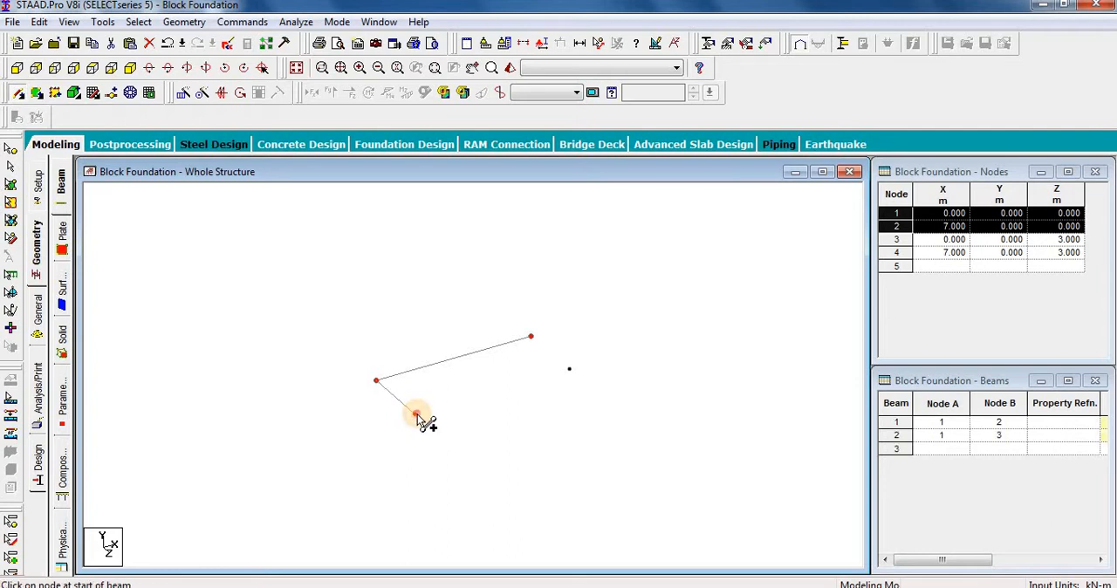
{"action": "left_click_drag", "start_coordinate": [569, 377], "coordinate": [568, 372]}
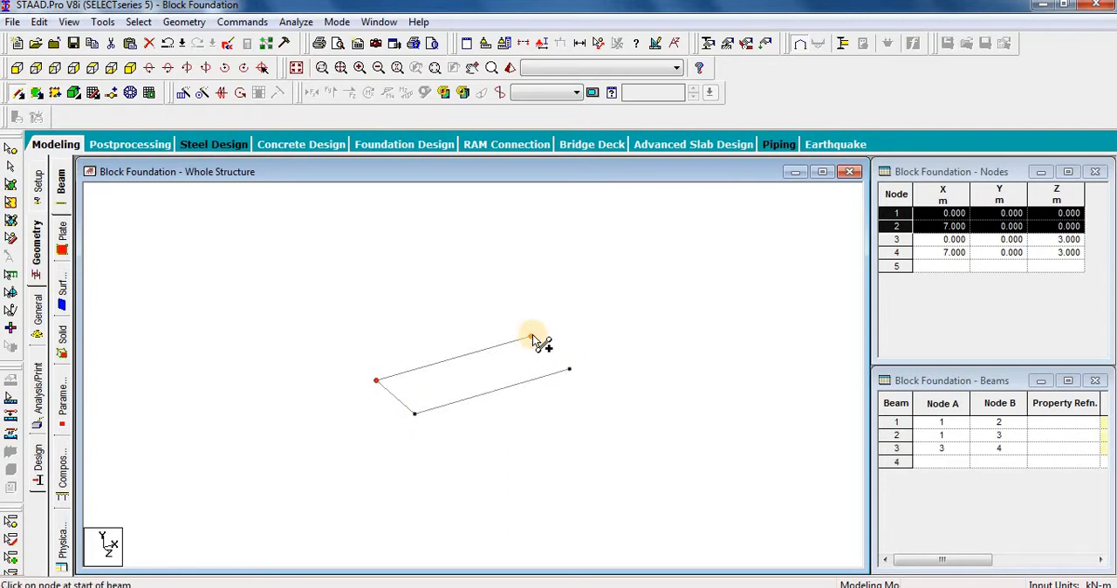
{"action": "left_click_drag", "start_coordinate": [530, 337], "coordinate": [569, 372]}
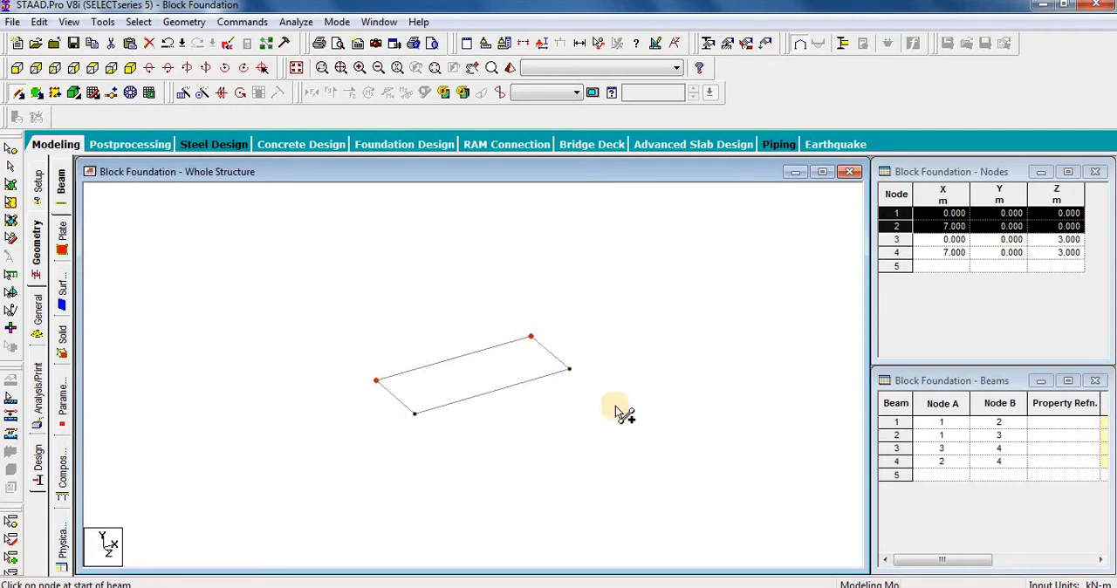
{"action": "key", "text": "Escape"}
{"action": "left_click", "coordinate": [609, 322]}
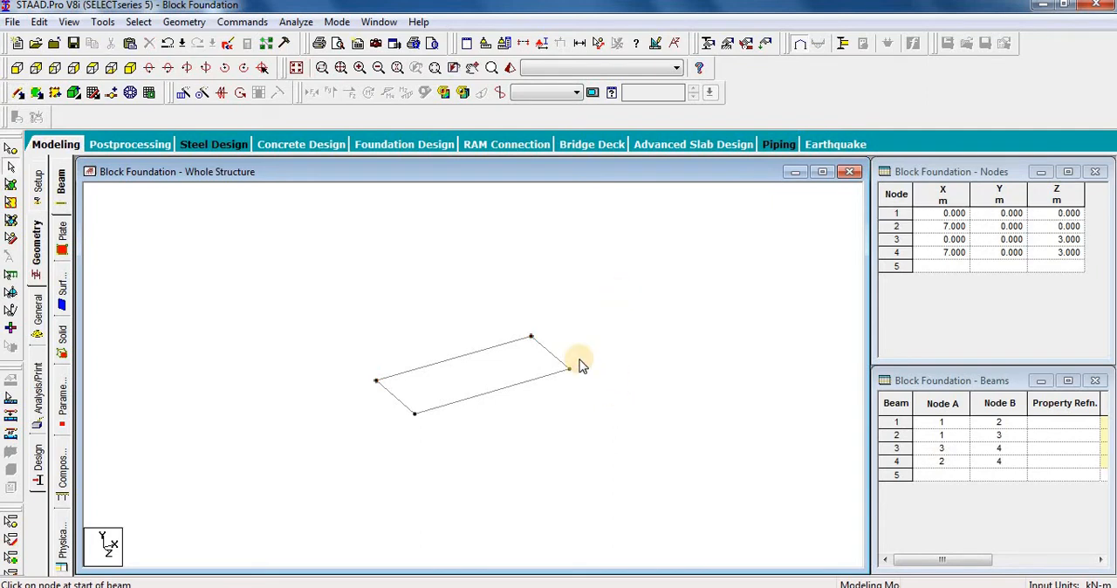
Step: Repeat the four base beams translationally in Y with one linked step at 2.95 m spacing
{"action": "scroll", "coordinate": [583, 367], "scroll_direction": "up", "scroll_amount": 2}
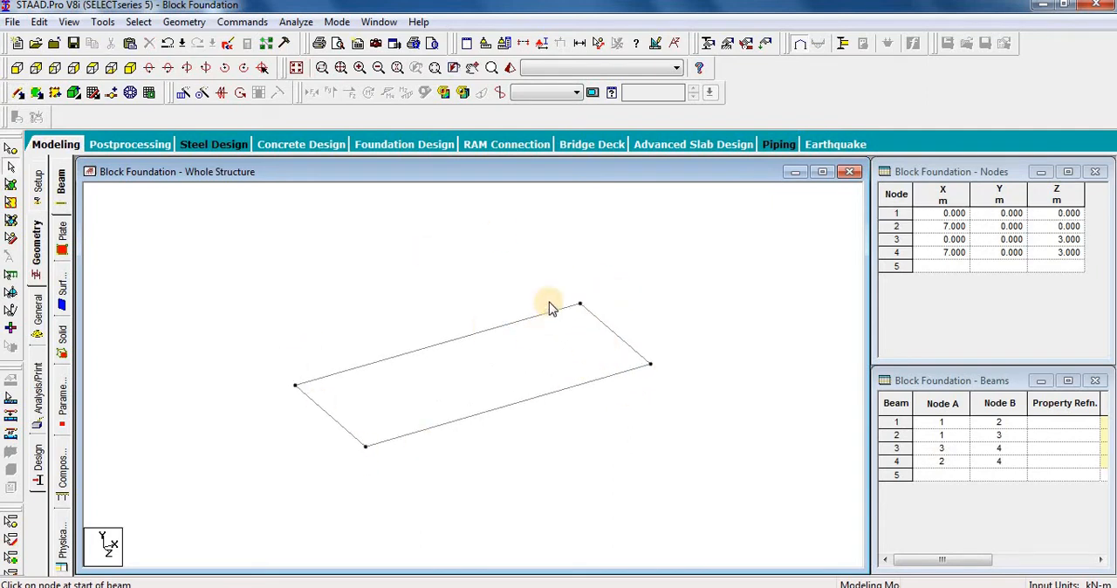
{"action": "left_click_drag", "start_coordinate": [722, 248], "coordinate": [243, 510]}
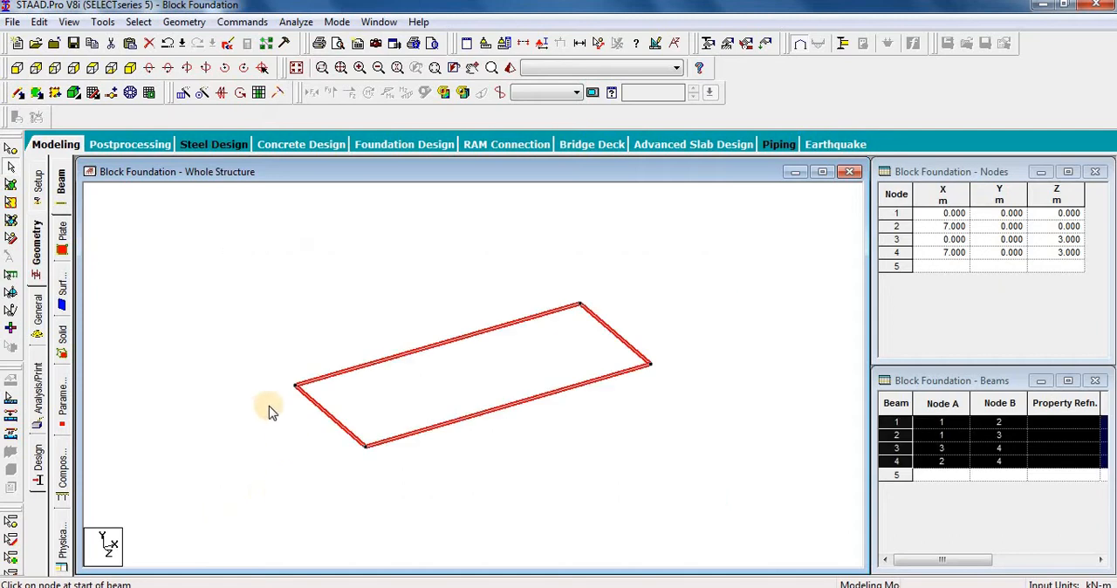
{"action": "left_click", "coordinate": [182, 94]}
{"action": "left_click_drag", "start_coordinate": [506, 199], "coordinate": [513, 40]}
{"action": "left_click", "coordinate": [737, 160]}
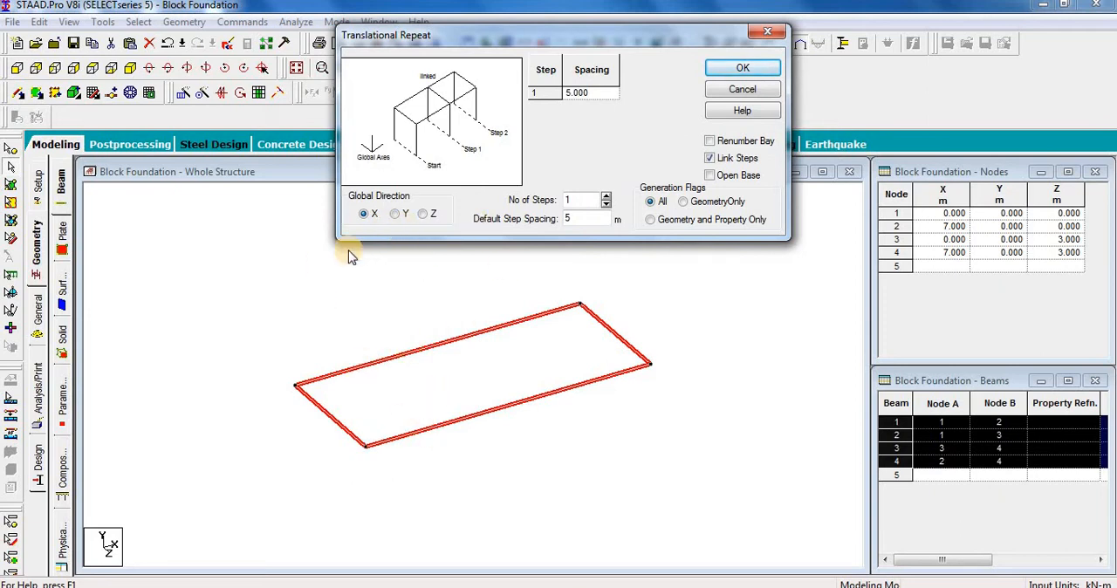
{"action": "left_click", "coordinate": [394, 214]}
{"action": "left_click", "coordinate": [573, 218]}
{"action": "left_click_drag", "start_coordinate": [490, 227], "coordinate": [489, 229]}
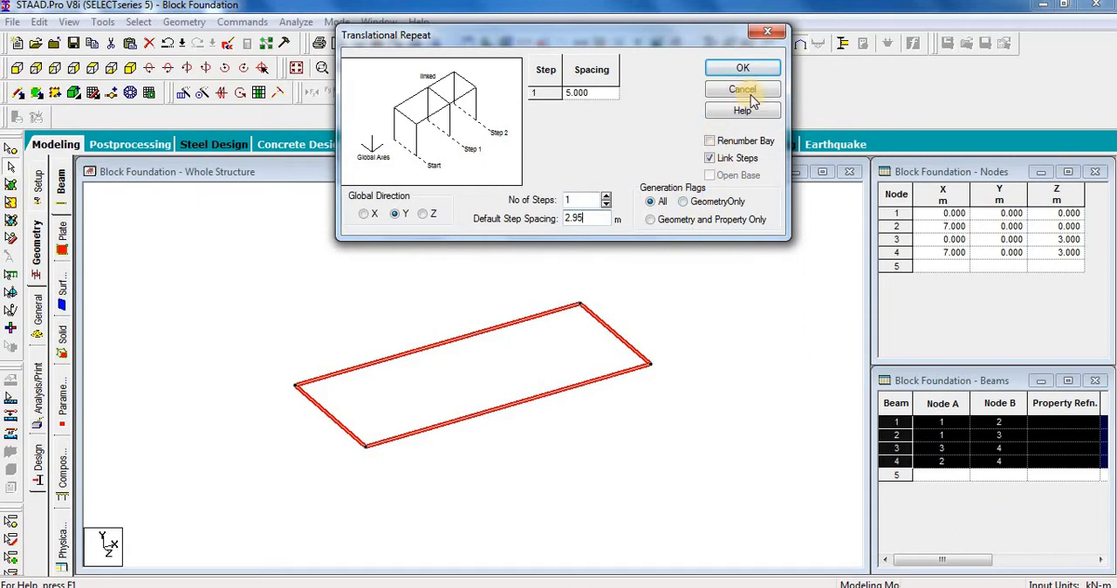
{"action": "left_click", "coordinate": [742, 69]}
{"action": "left_click", "coordinate": [735, 341]}
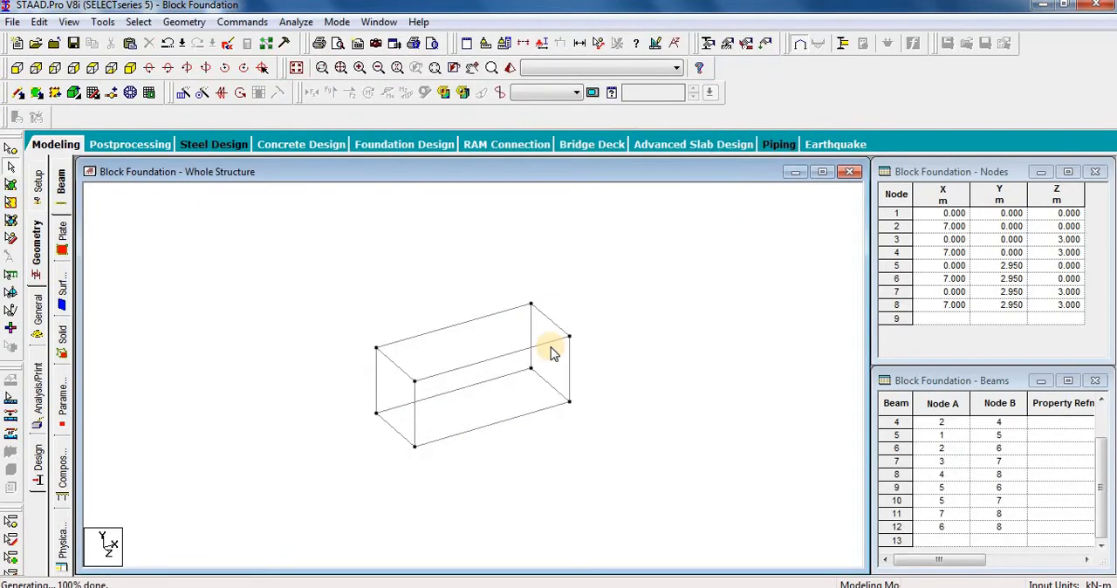
{"action": "scroll", "coordinate": [498, 335], "scroll_direction": "up", "scroll_amount": 6}
{"action": "scroll", "coordinate": [495, 384], "scroll_direction": "up", "scroll_amount": 1}
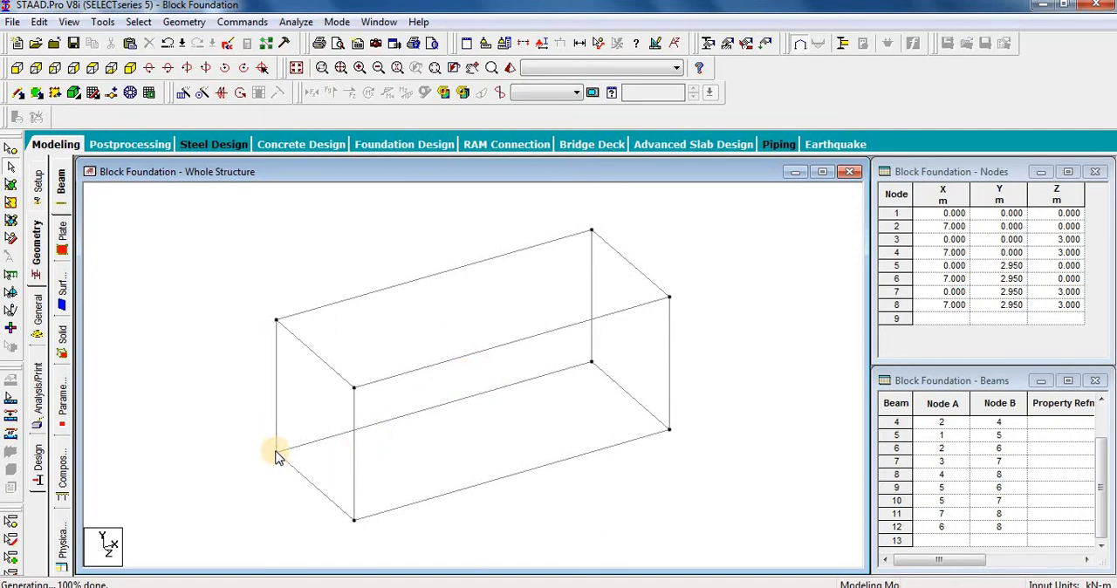
Step: Copy the corner node at the origin and paste it with a 0.5 m offset in X
{"action": "left_click", "coordinate": [10, 149]}
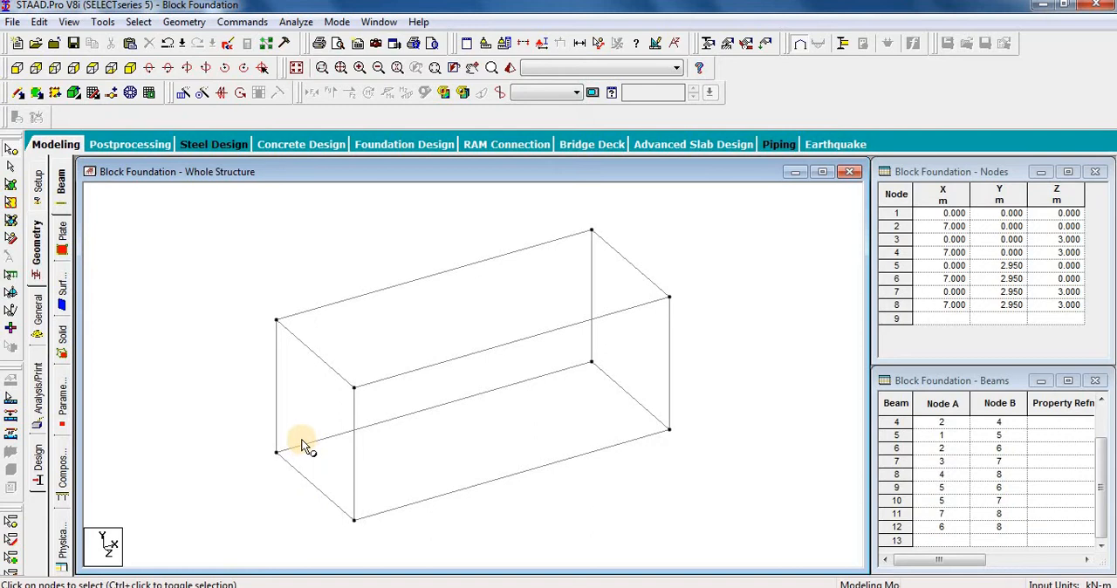
{"action": "left_click_drag", "start_coordinate": [301, 440], "coordinate": [247, 471]}
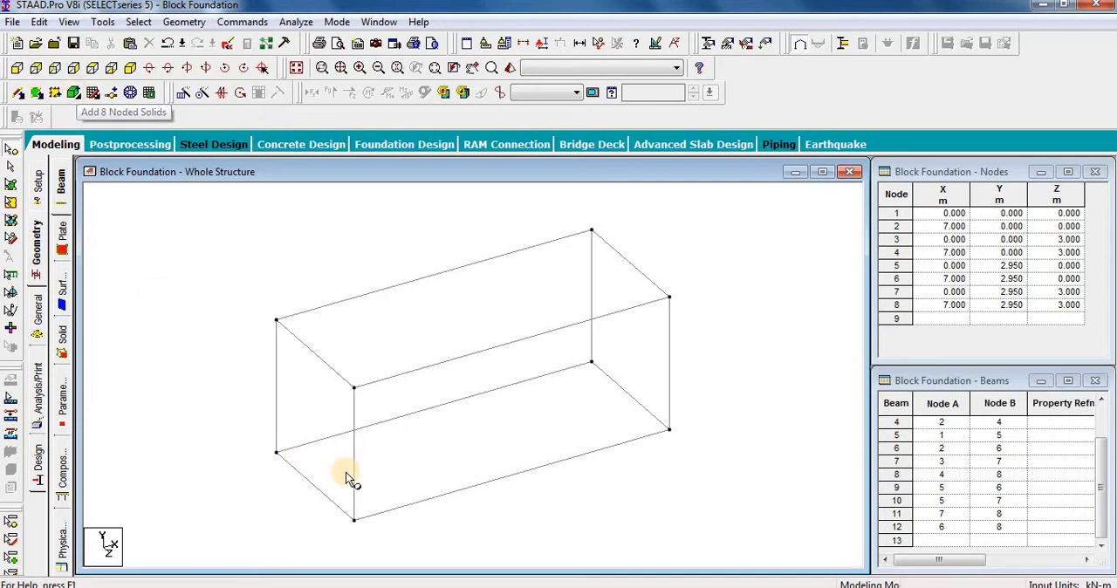
{"action": "left_click", "coordinate": [91, 68]}
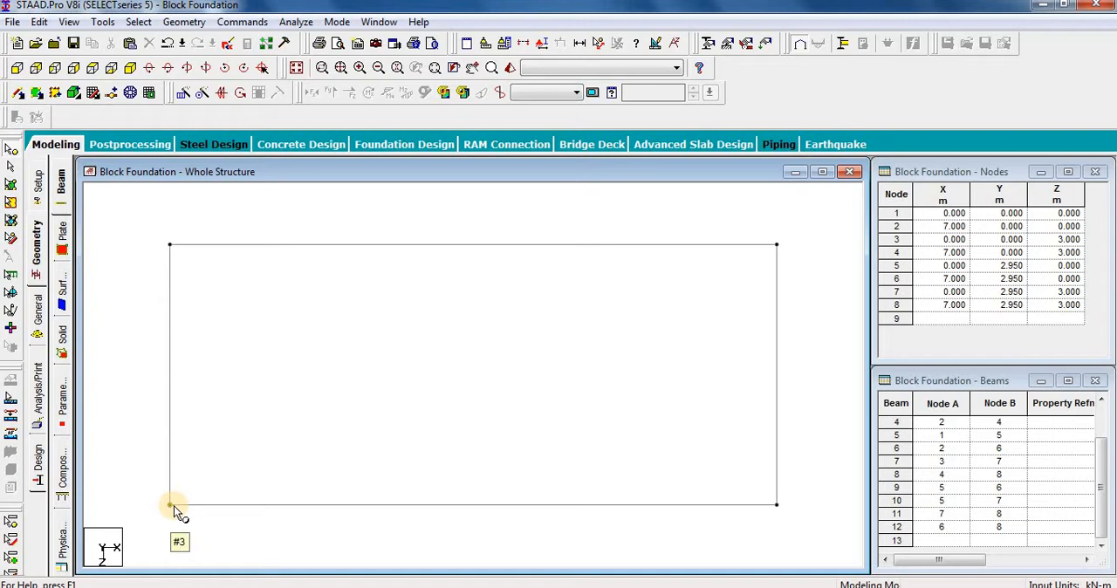
{"action": "left_click", "coordinate": [127, 70]}
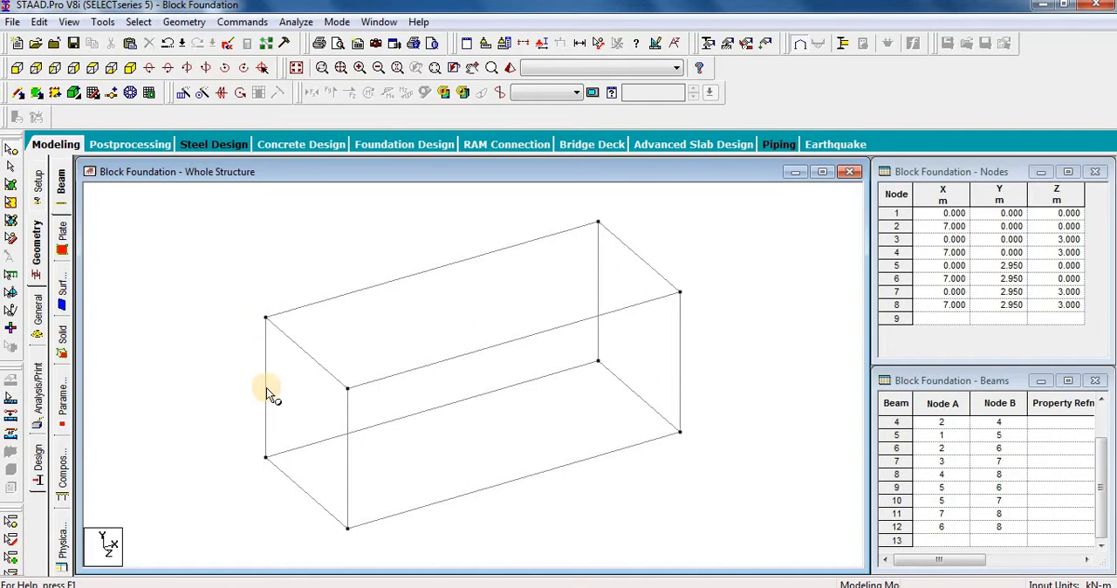
{"action": "left_click", "coordinate": [269, 463]}
{"action": "left_click_drag", "start_coordinate": [282, 429], "coordinate": [225, 494]}
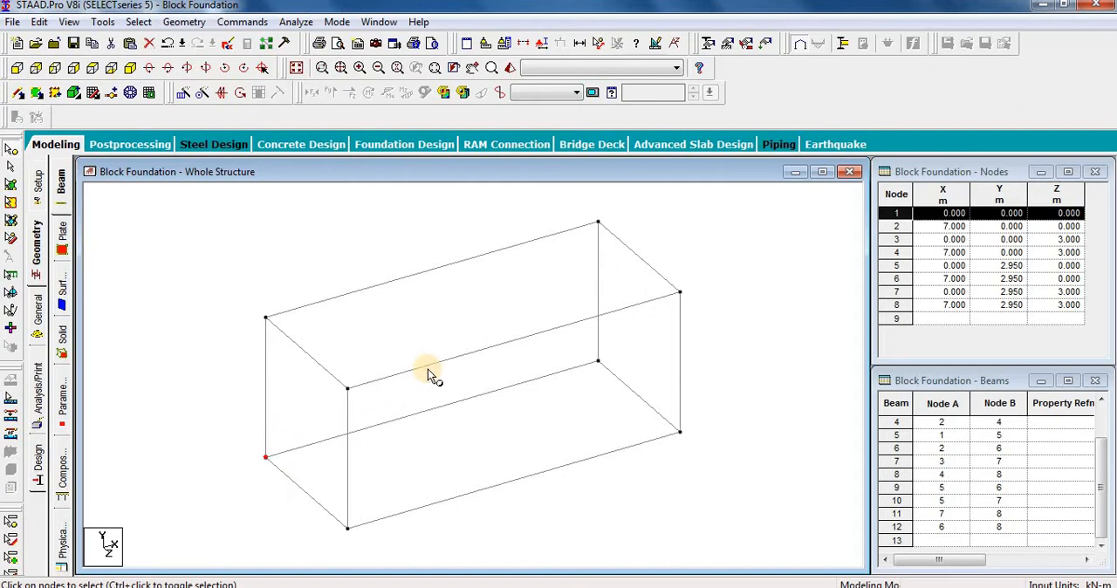
{"action": "key", "text": "ctrl+v"}
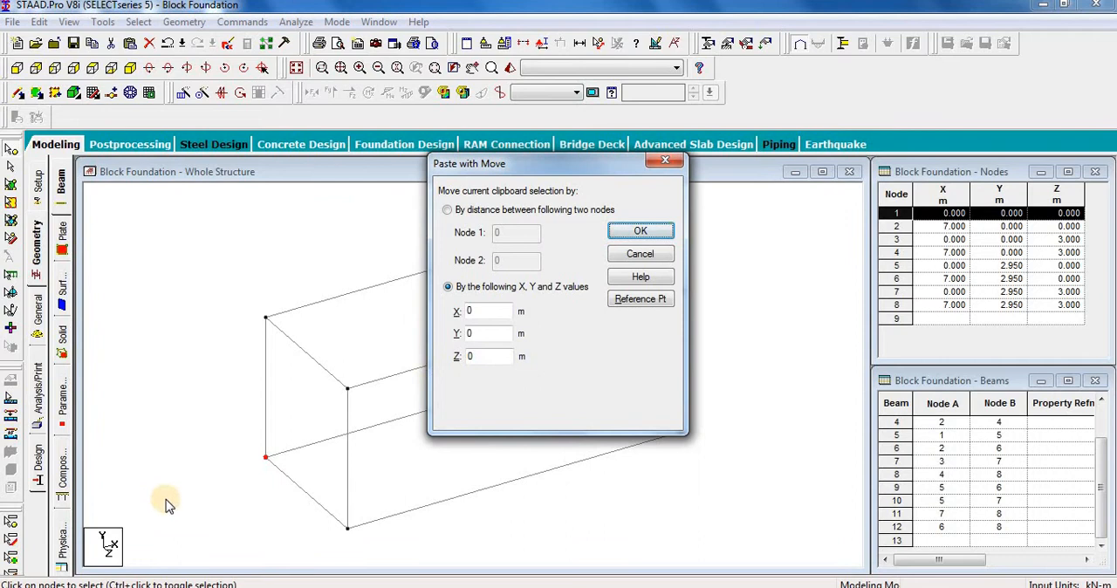
{"action": "left_click_drag", "start_coordinate": [480, 309], "coordinate": [444, 301]}
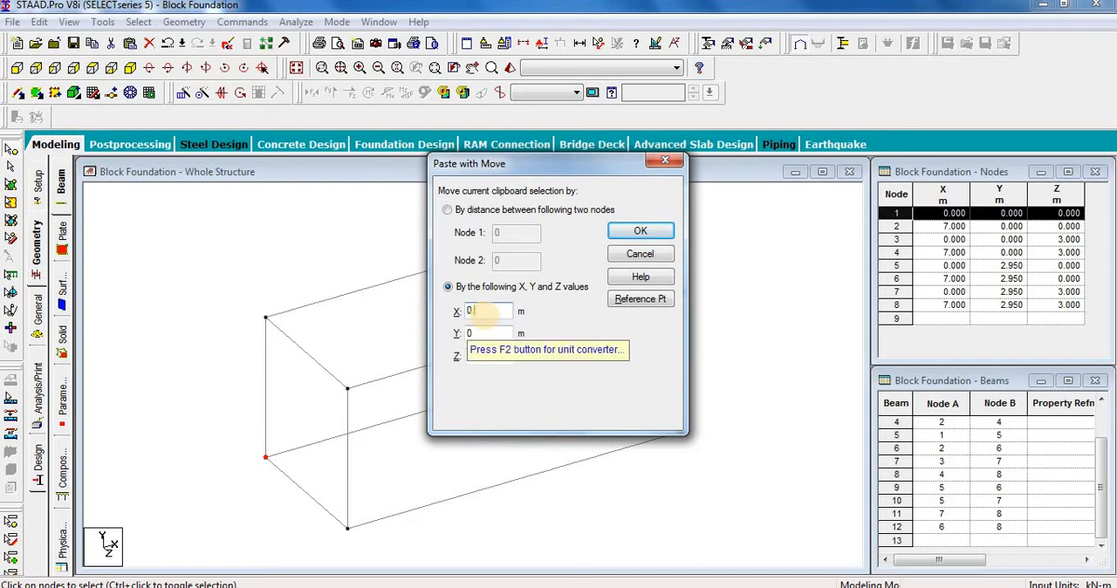
{"action": "left_click", "coordinate": [640, 230]}
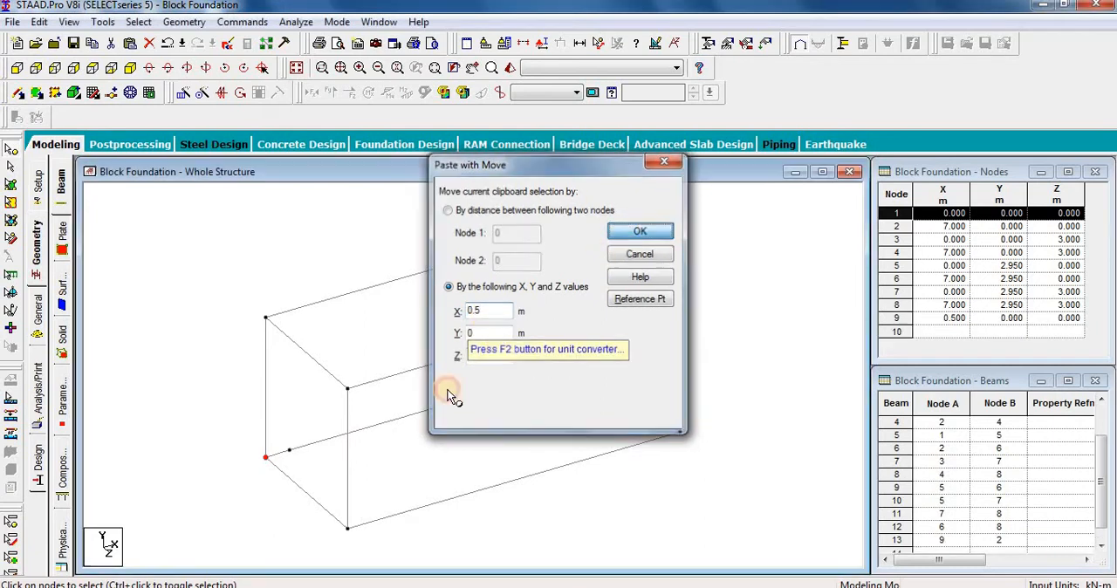
Step: Copy the origin node and its neighbour on the X edge, and paste both with a 0.5 m offset in Z
{"action": "left_click_drag", "start_coordinate": [304, 439], "coordinate": [232, 481]}
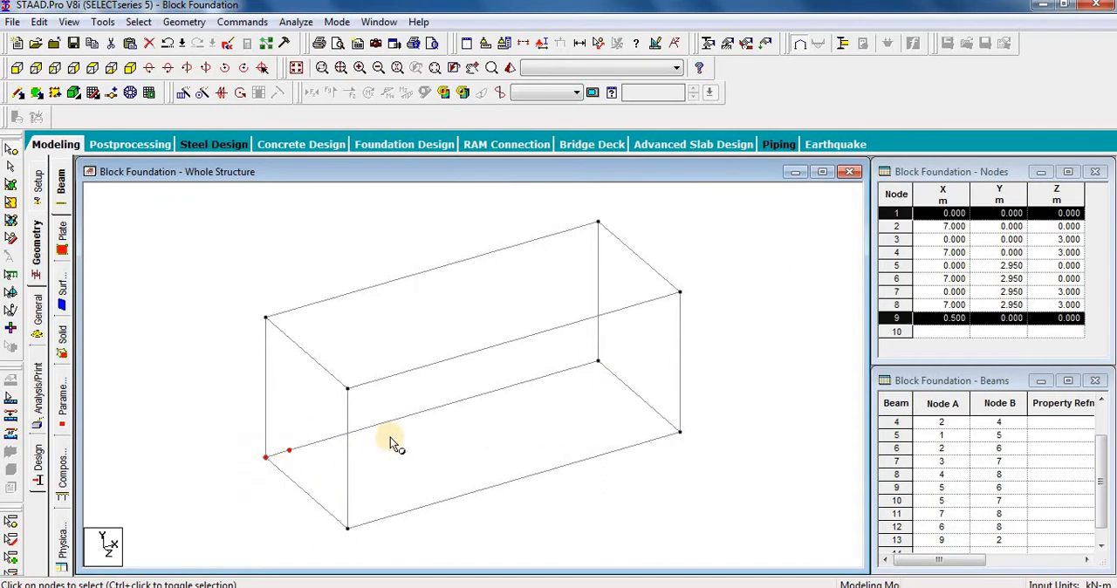
{"action": "key", "text": "ctrl+v"}
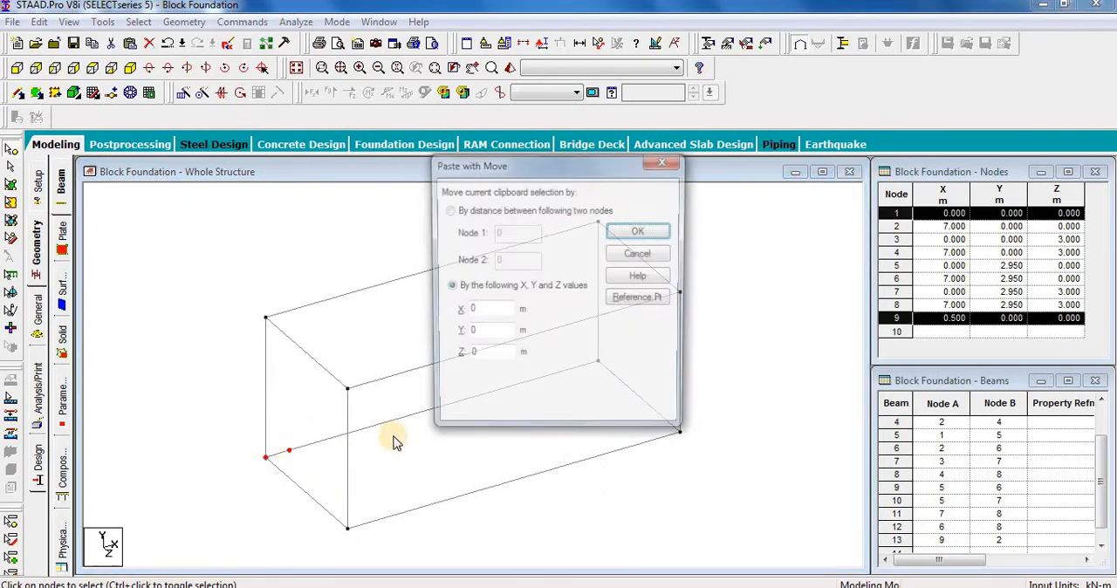
{"action": "left_click_drag", "start_coordinate": [498, 356], "coordinate": [412, 354]}
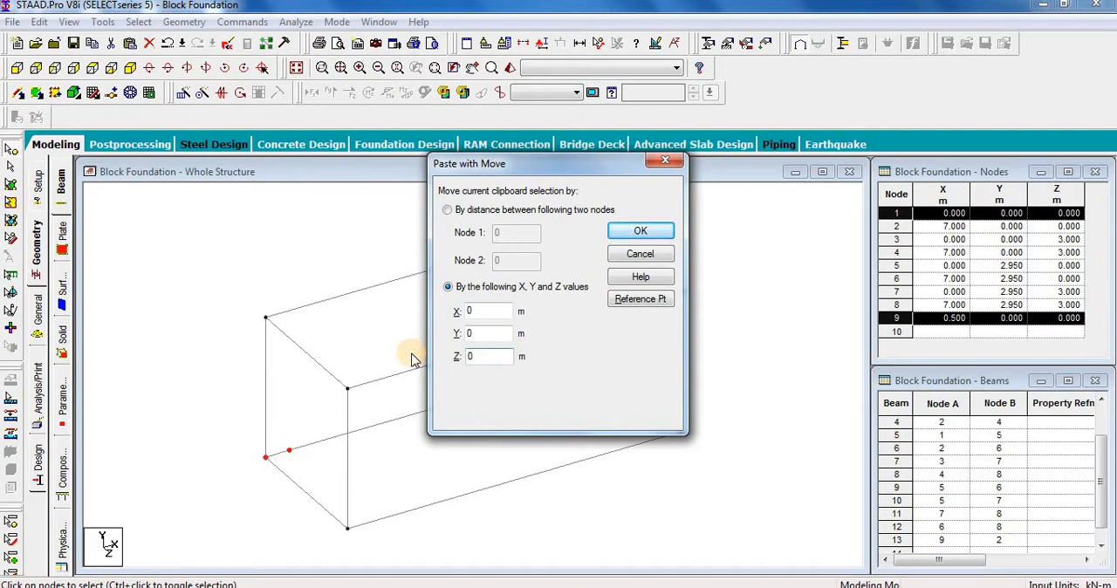
{"action": "left_click", "coordinate": [653, 234]}
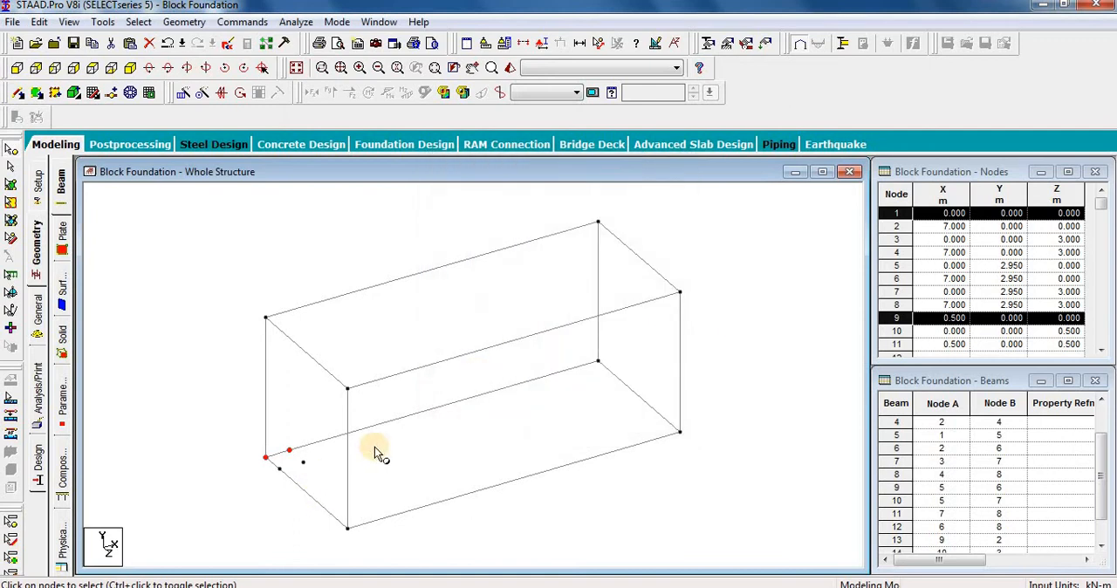
Step: Copy the four base nodes at the origin corner and paste them with a 0.492 m offset in Y
{"action": "left_click_drag", "start_coordinate": [232, 500], "coordinate": [319, 438]}
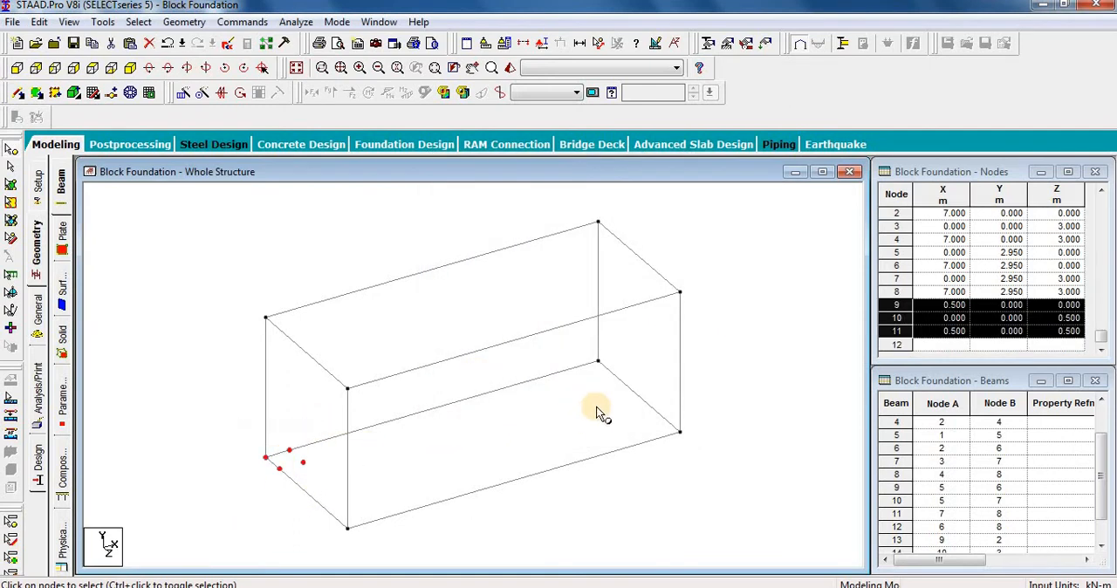
{"action": "key", "text": "ctrl+v"}
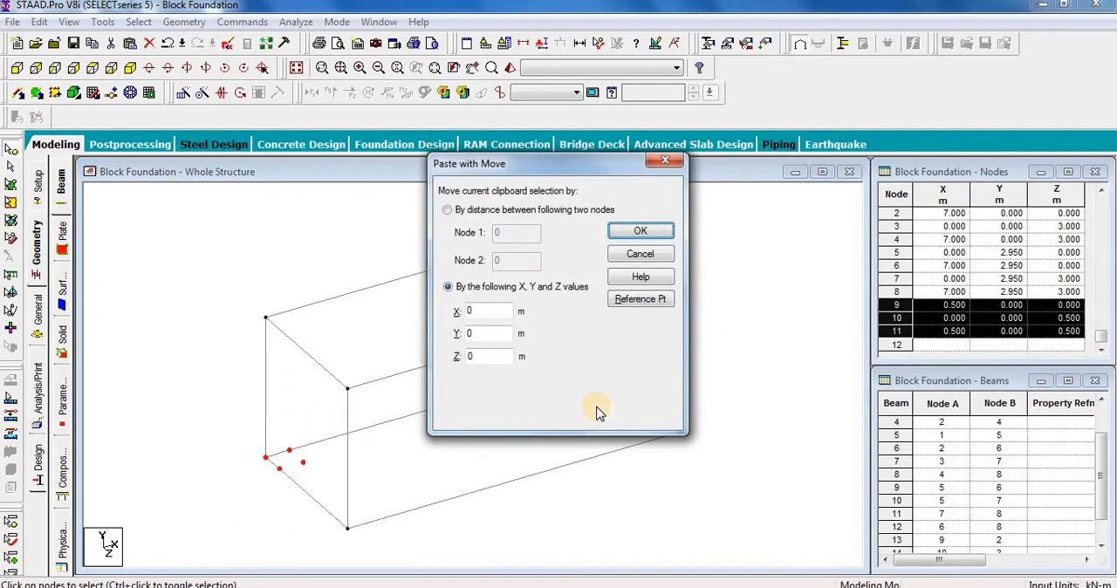
{"action": "double_click", "coordinate": [471, 334]}
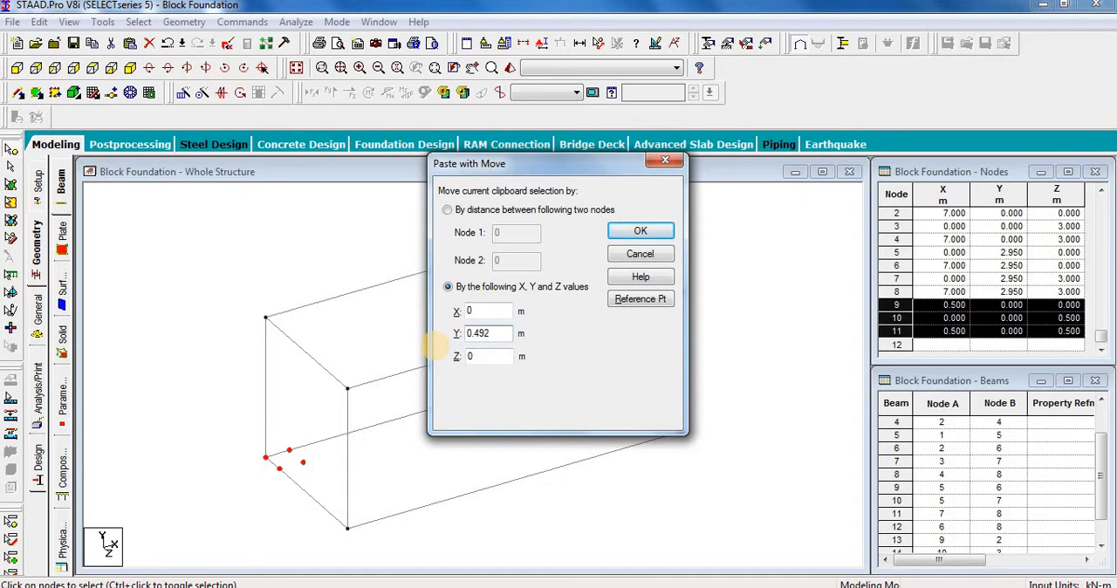
{"action": "left_click", "coordinate": [641, 232]}
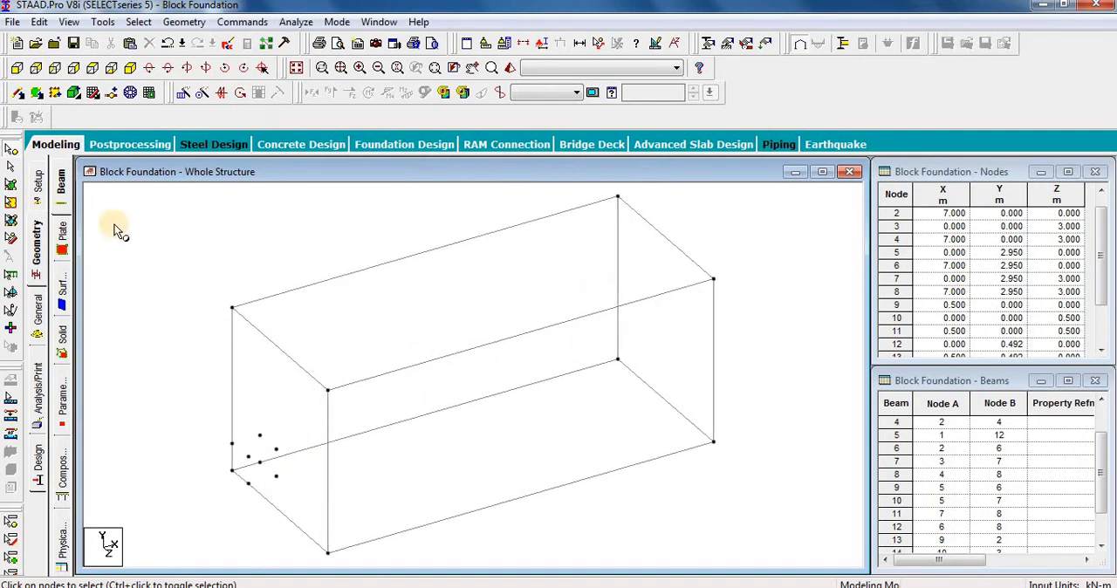
Step: Add an 8-noded solid through the eight nodes at the origin corner, starting with the front face, then the matching back face
{"action": "left_click", "coordinate": [72, 94]}
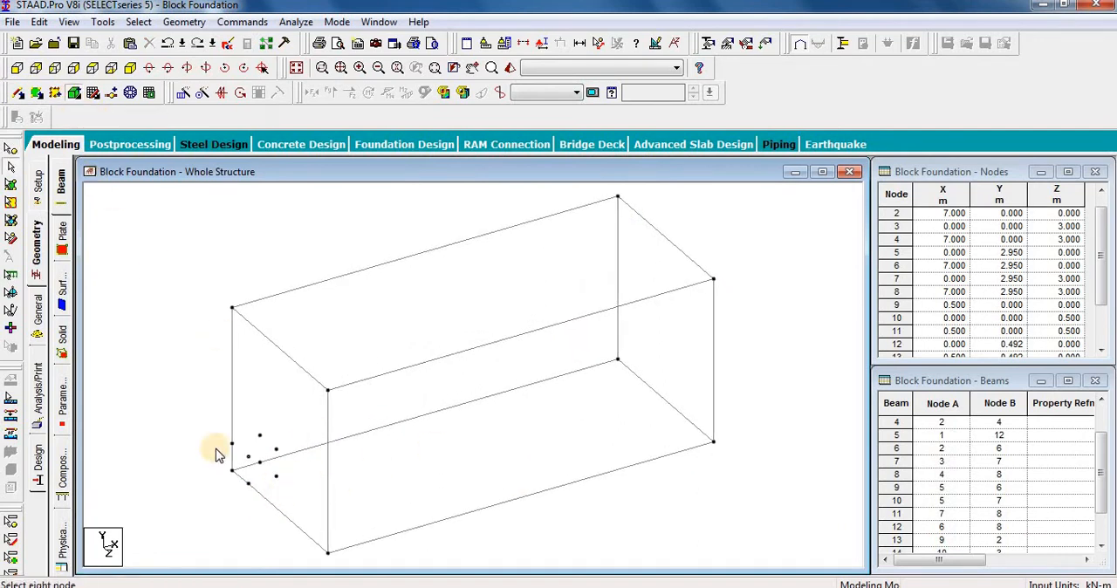
{"action": "left_click", "coordinate": [73, 97]}
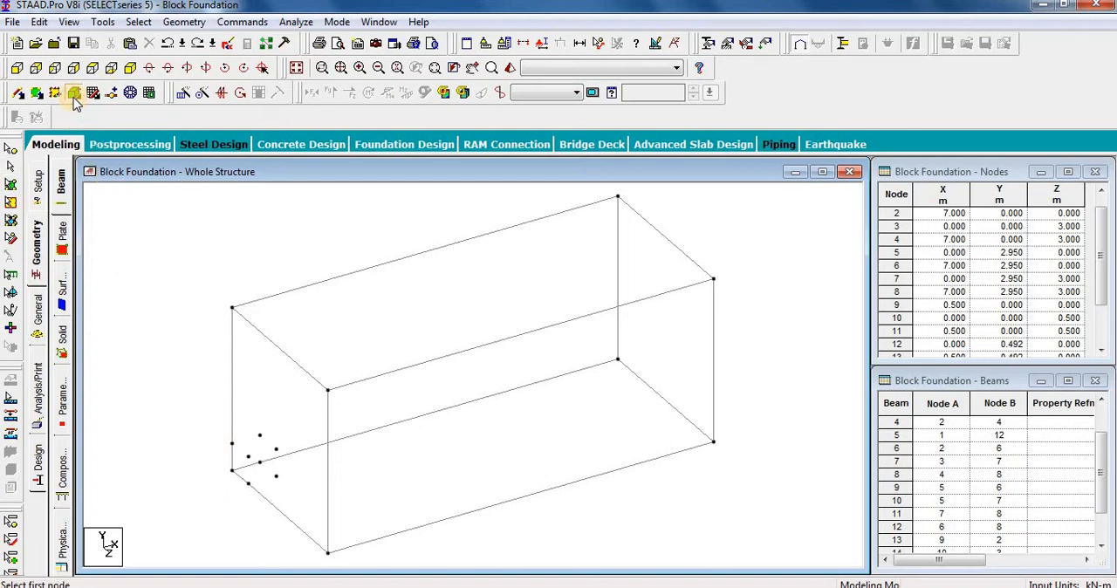
{"action": "left_click", "coordinate": [248, 484]}
{"action": "left_click", "coordinate": [278, 475]}
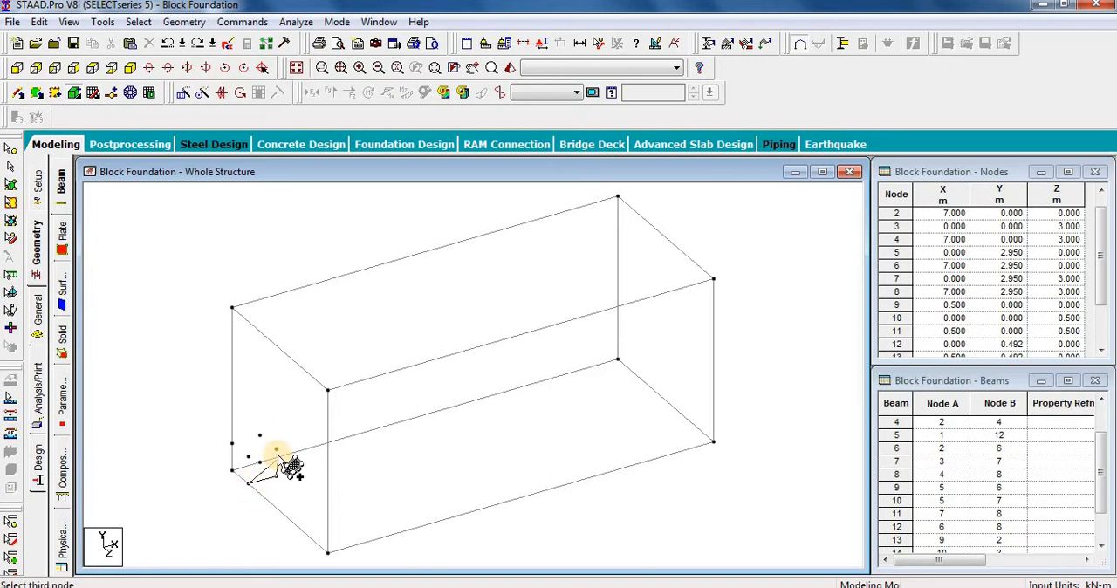
{"action": "left_click", "coordinate": [276, 447]}
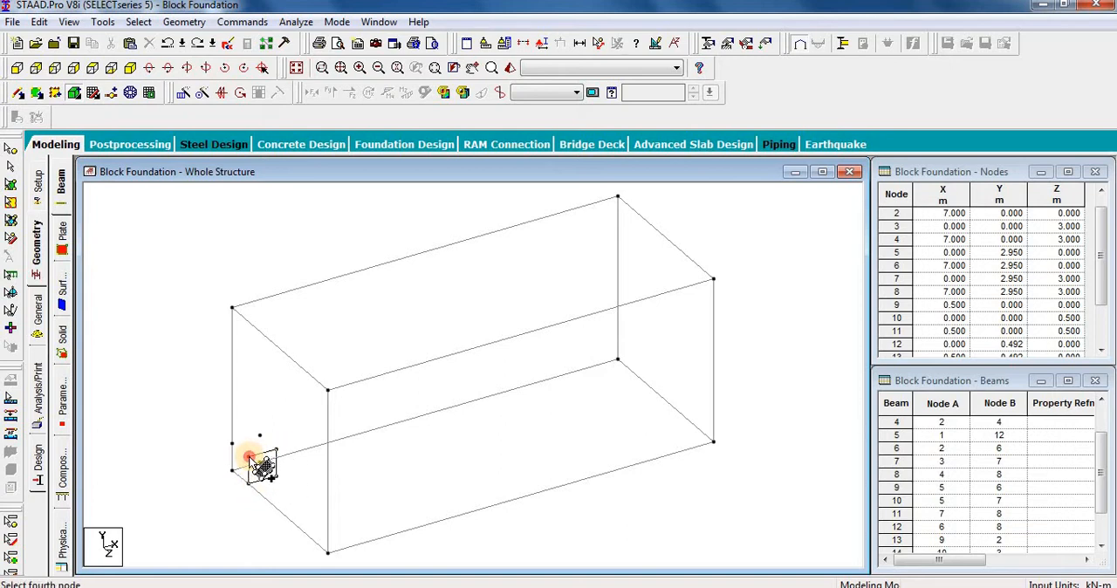
{"action": "left_click", "coordinate": [233, 472]}
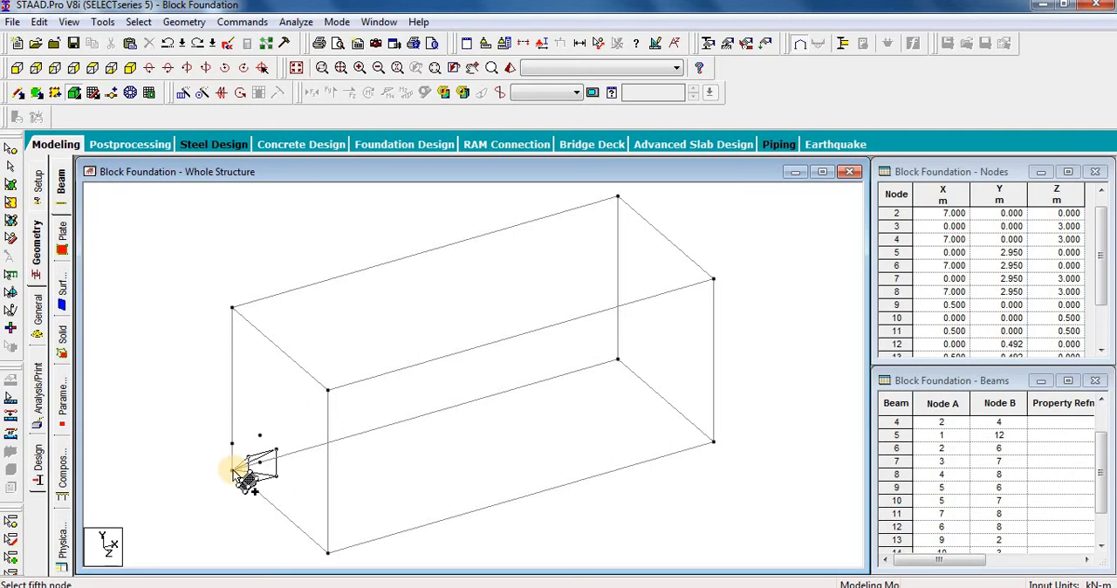
{"action": "left_click", "coordinate": [233, 471]}
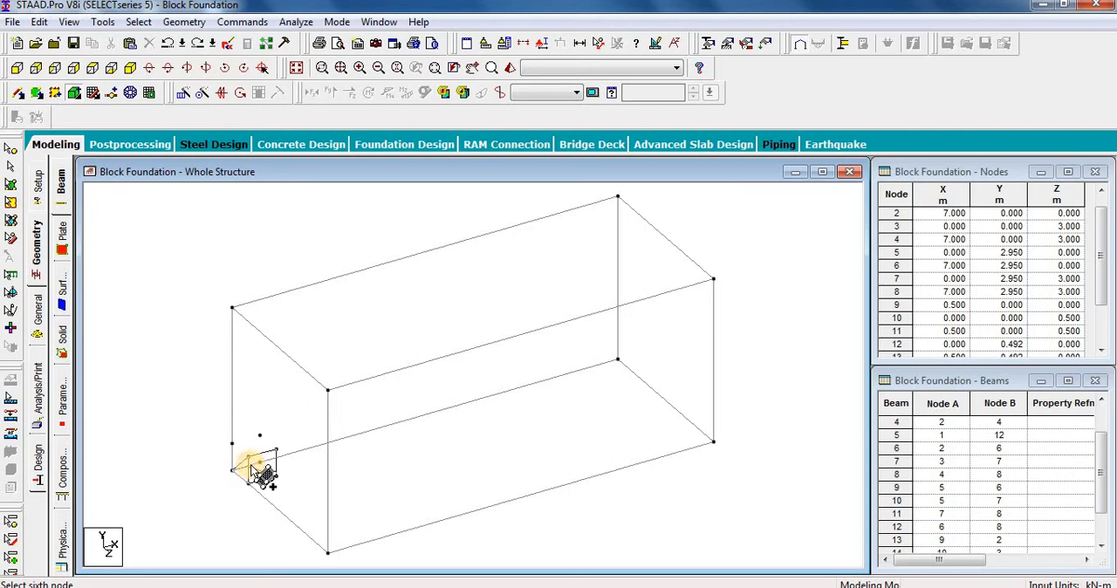
{"action": "left_click", "coordinate": [260, 435]}
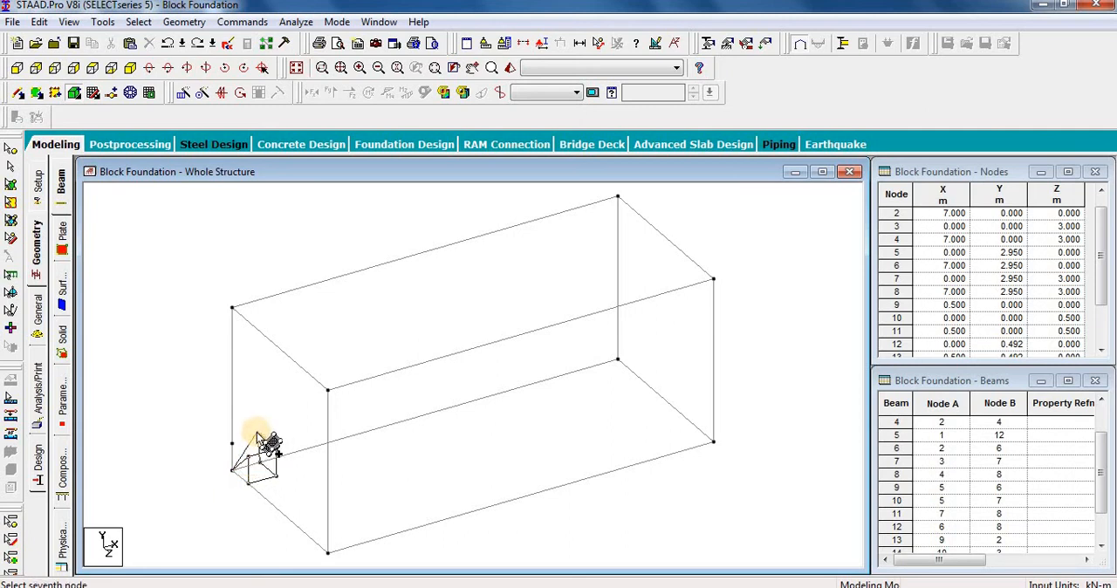
{"action": "left_click", "coordinate": [233, 445]}
{"action": "left_click", "coordinate": [232, 444]}
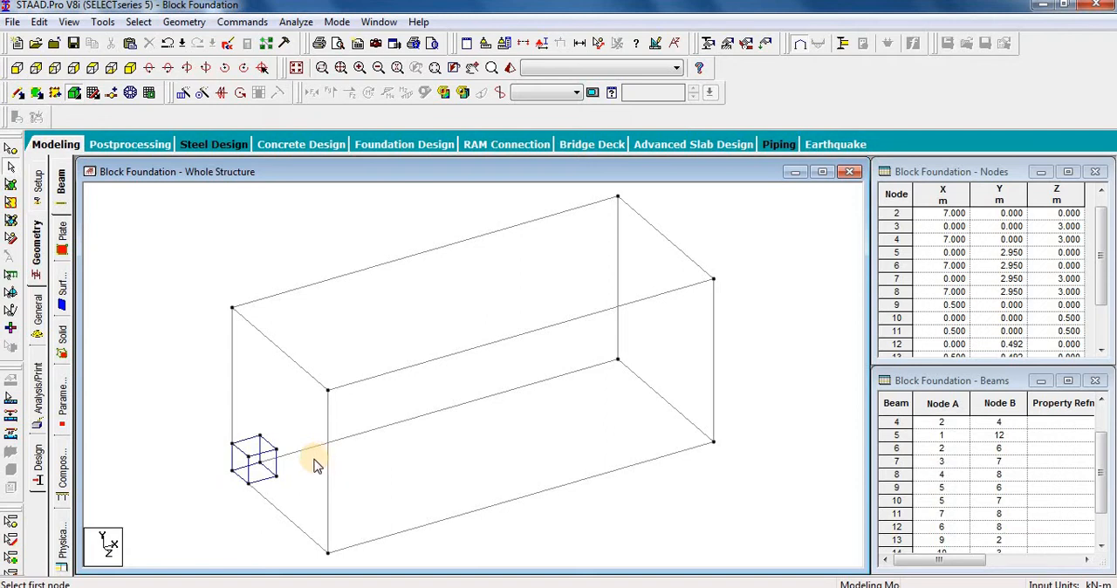
{"action": "left_click", "coordinate": [330, 390]}
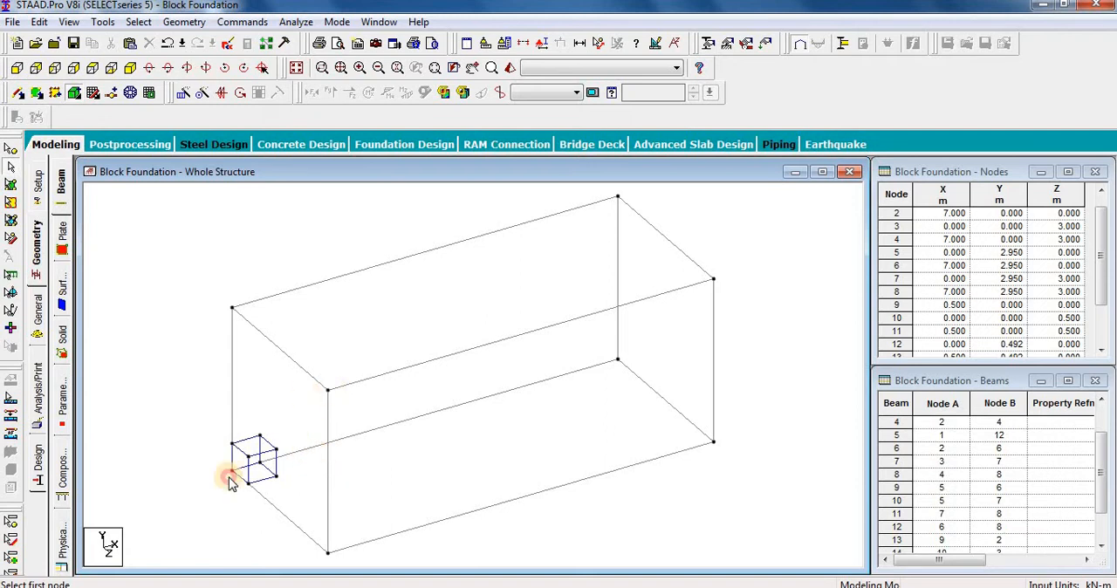
{"action": "left_click", "coordinate": [196, 517]}
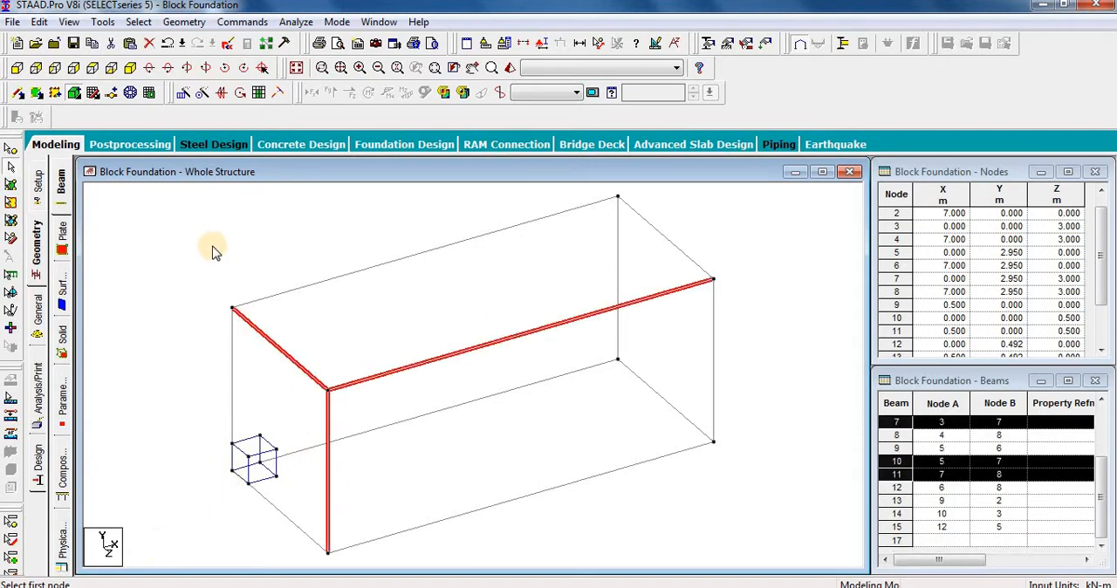
Step: Repeat the corner solid translationally in X with 13 steps at 0.5 m spacing, accepting the auto save
{"action": "left_click", "coordinate": [7, 221]}
{"action": "left_click_drag", "start_coordinate": [319, 393], "coordinate": [185, 526]}
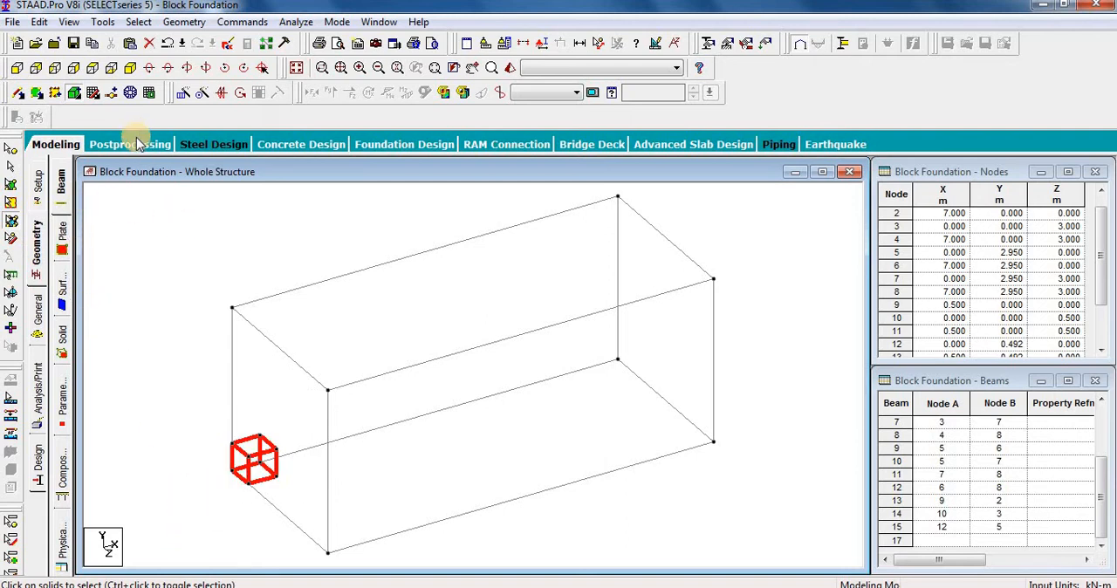
{"action": "left_click", "coordinate": [182, 93]}
{"action": "left_click_drag", "start_coordinate": [509, 193], "coordinate": [686, 132]}
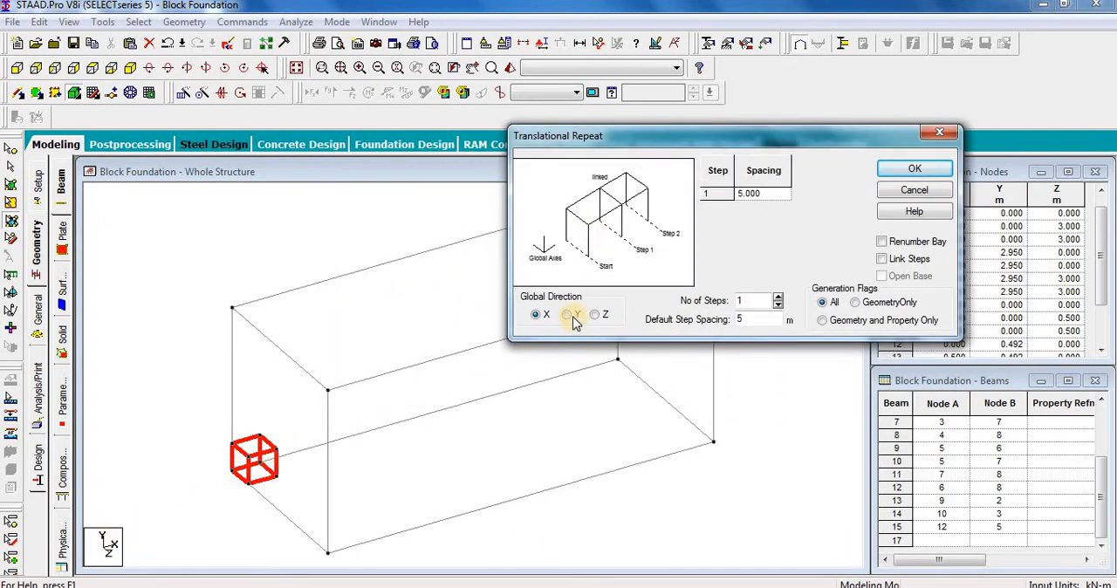
{"action": "left_click", "coordinate": [754, 301]}
{"action": "type", "text": "3"}
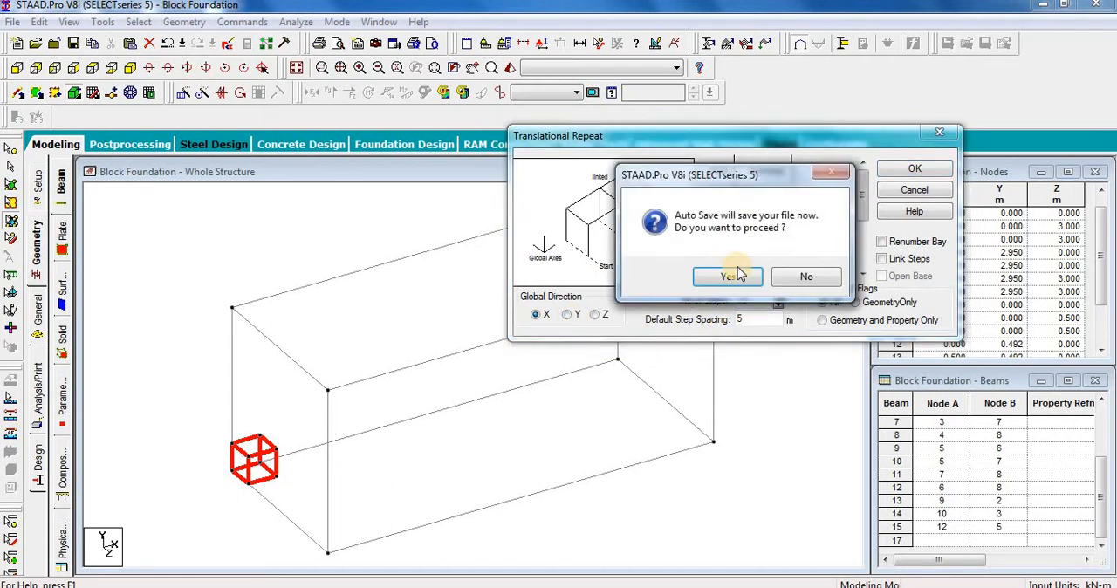
{"action": "left_click", "coordinate": [728, 277]}
{"action": "left_click", "coordinate": [459, 325]}
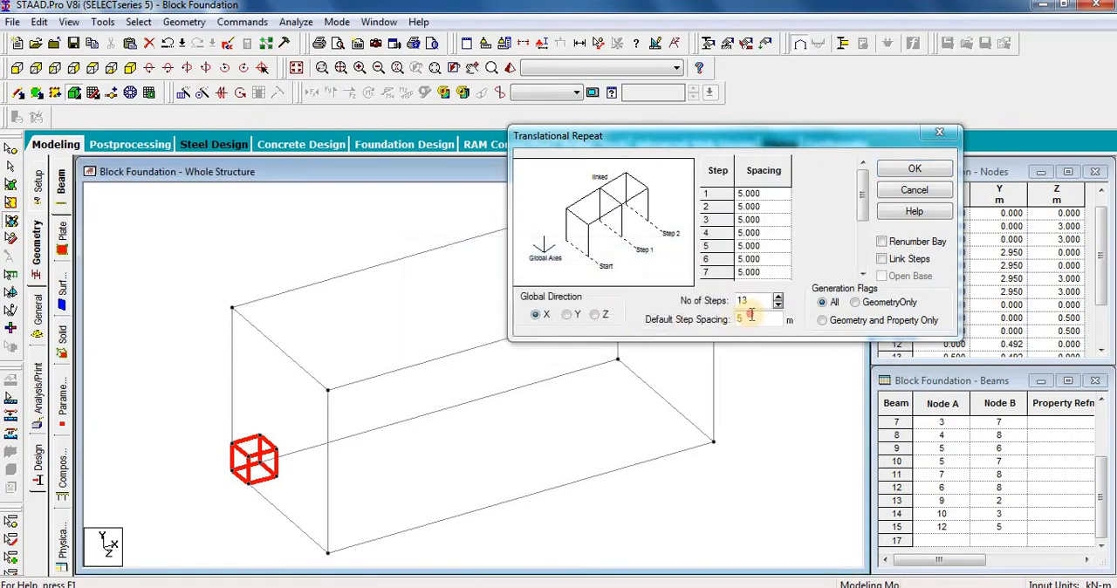
{"action": "left_click_drag", "start_coordinate": [750, 317], "coordinate": [655, 333]}
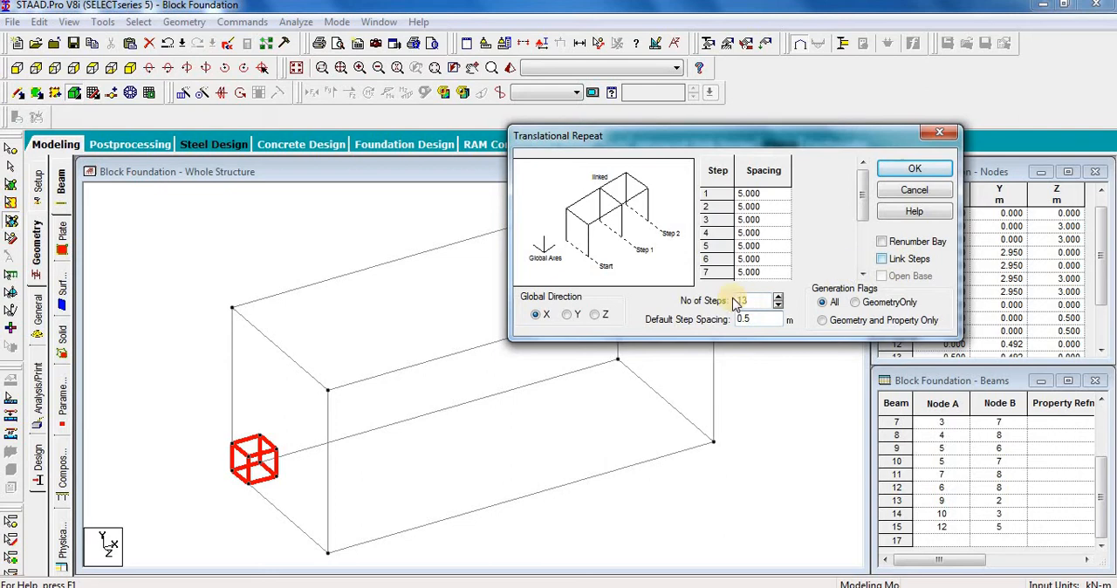
{"action": "left_click", "coordinate": [912, 168]}
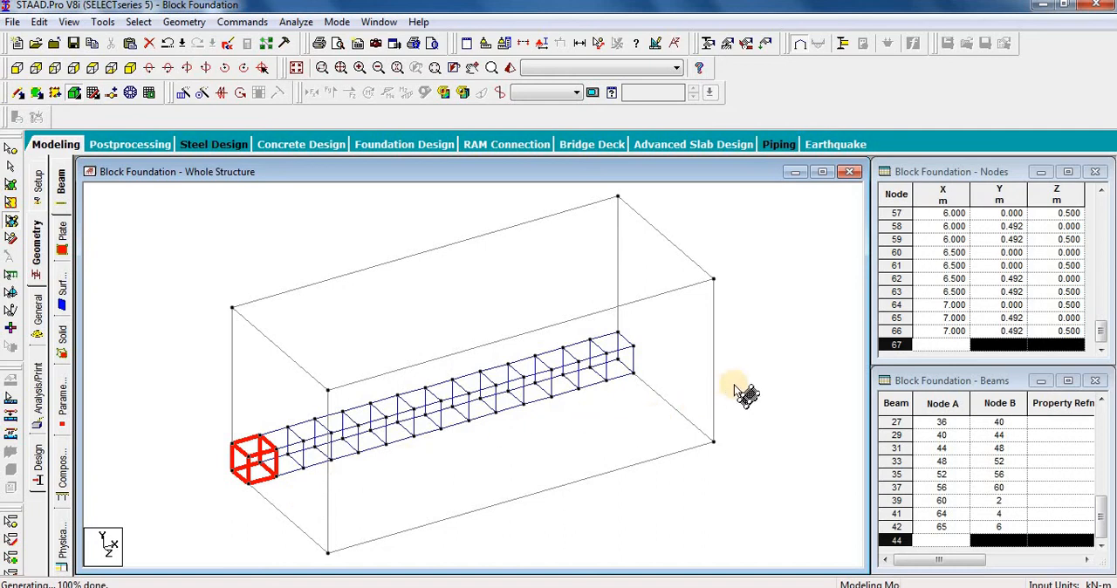
Step: Select the whole row of solids along X and repeat it translationally in Z with 5 steps at 0.5 m spacing
{"action": "left_click", "coordinate": [689, 386]}
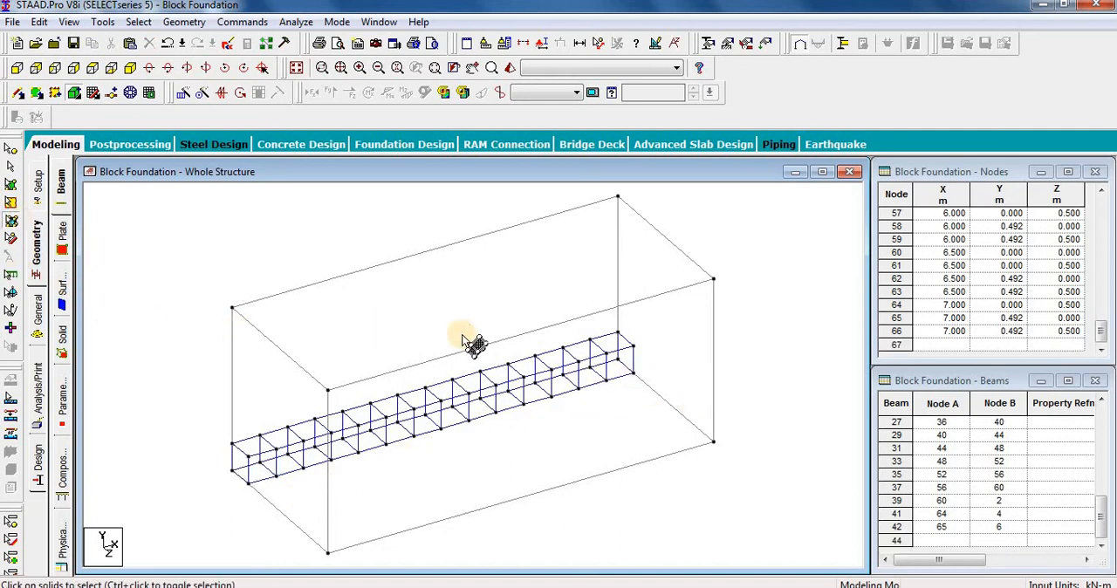
{"action": "left_click_drag", "start_coordinate": [419, 404], "coordinate": [195, 512]}
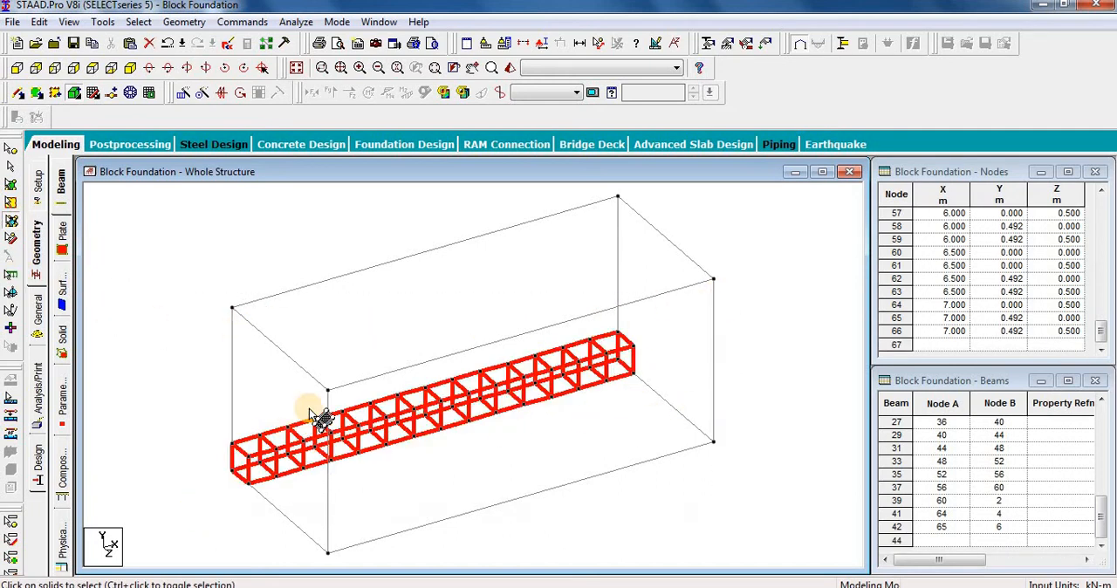
{"action": "left_click", "coordinate": [183, 96]}
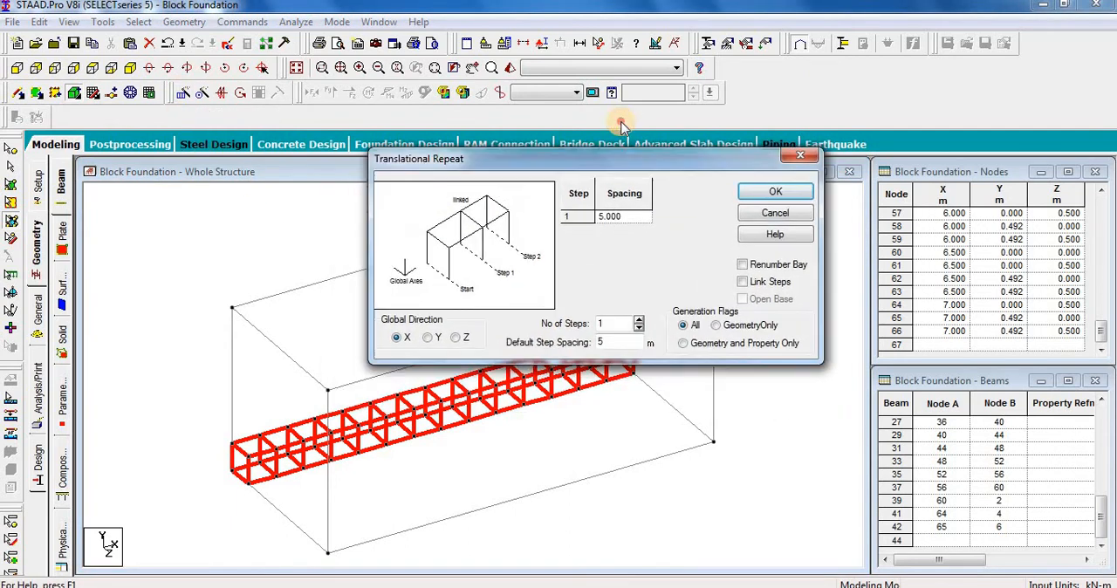
{"action": "left_click", "coordinate": [486, 308]}
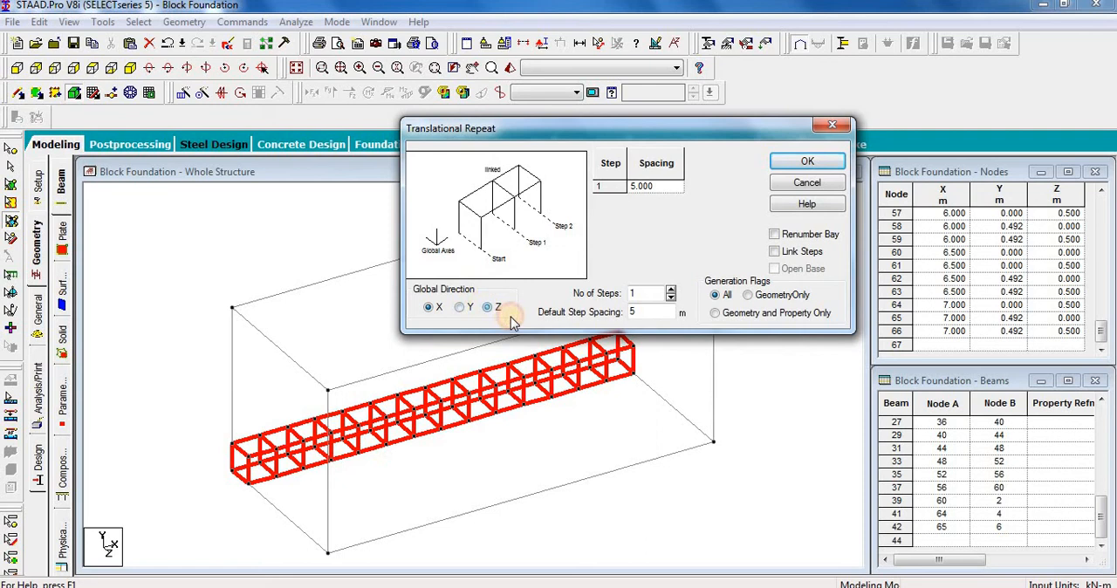
{"action": "double_click", "coordinate": [637, 313]}
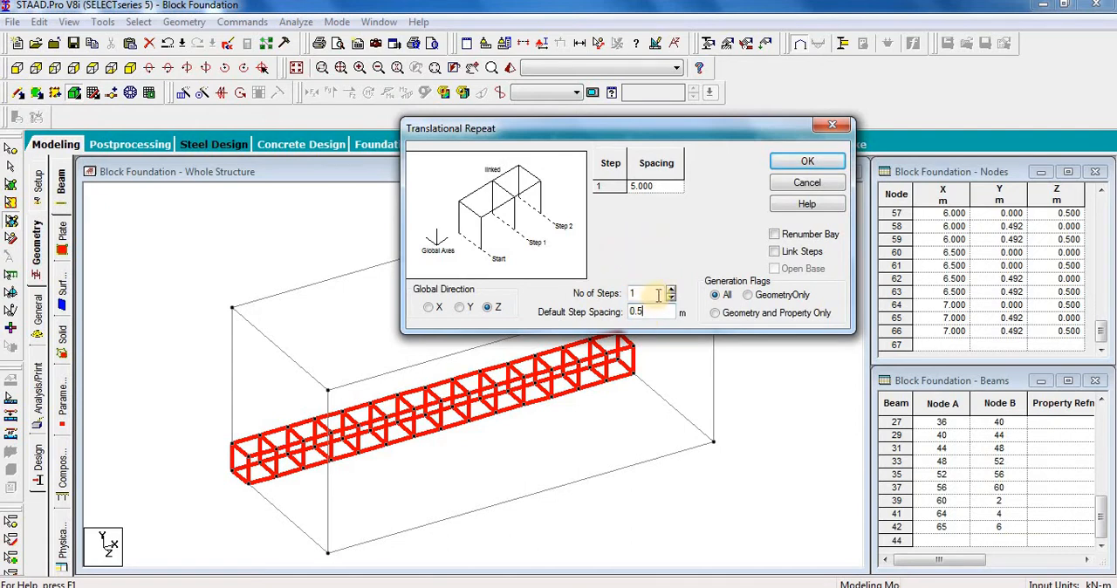
{"action": "double_click", "coordinate": [645, 293]}
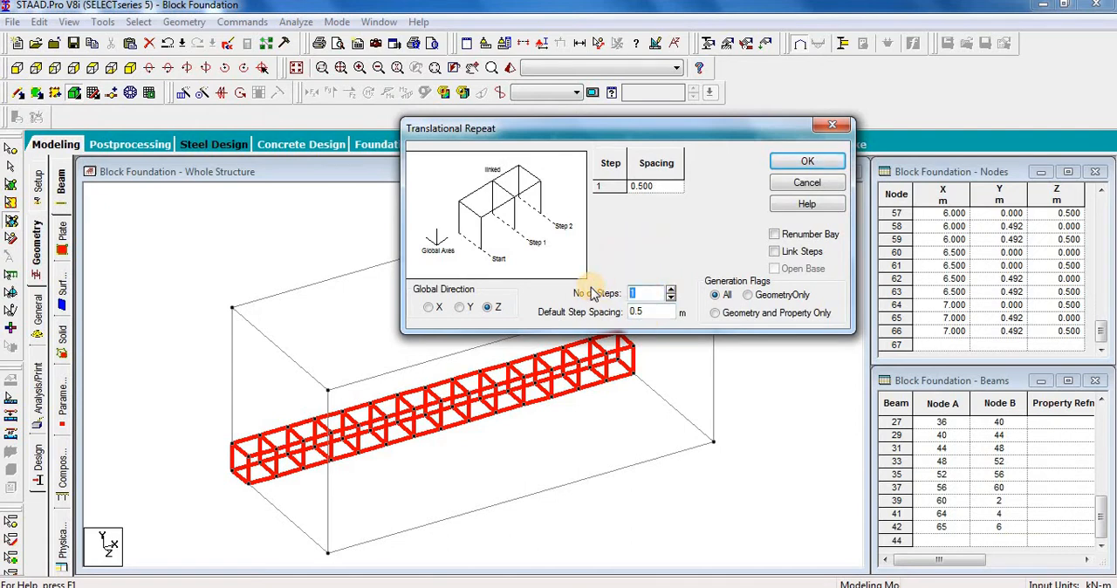
{"action": "type", "text": "5"}
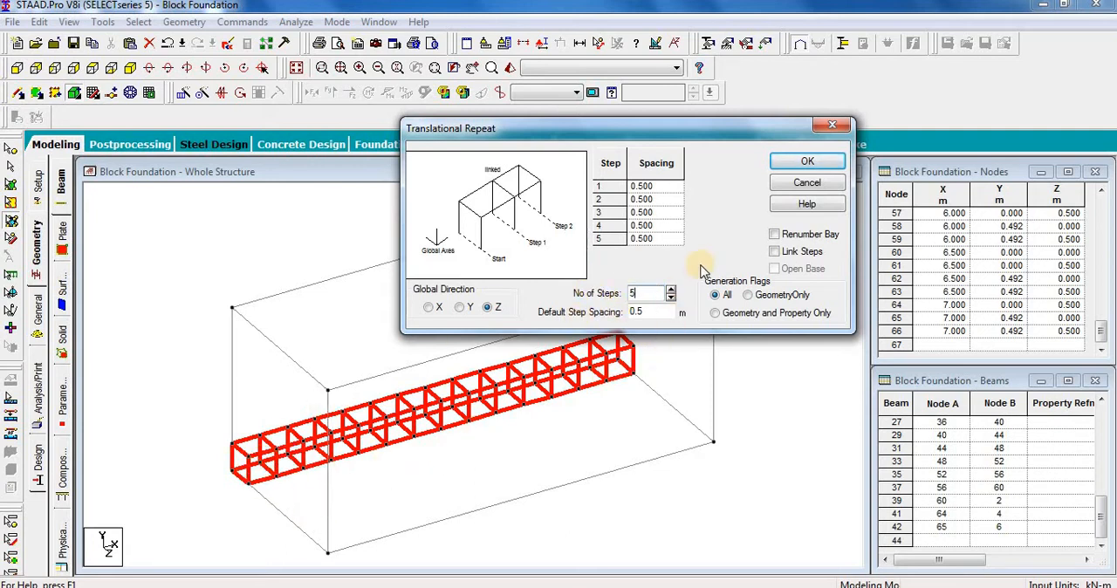
{"action": "left_click", "coordinate": [807, 161]}
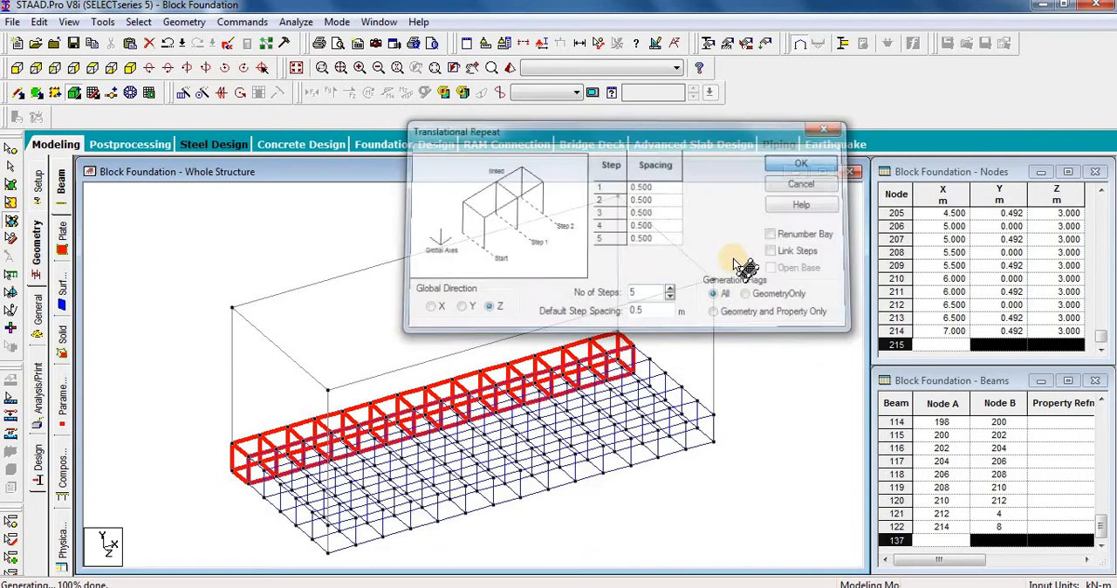
Step: Select the full bottom layer of solids and repeat it translationally in Y with 5 steps at 0.492 m spacing
{"action": "left_click", "coordinate": [798, 441]}
{"action": "left_click_drag", "start_coordinate": [811, 299], "coordinate": [167, 562]}
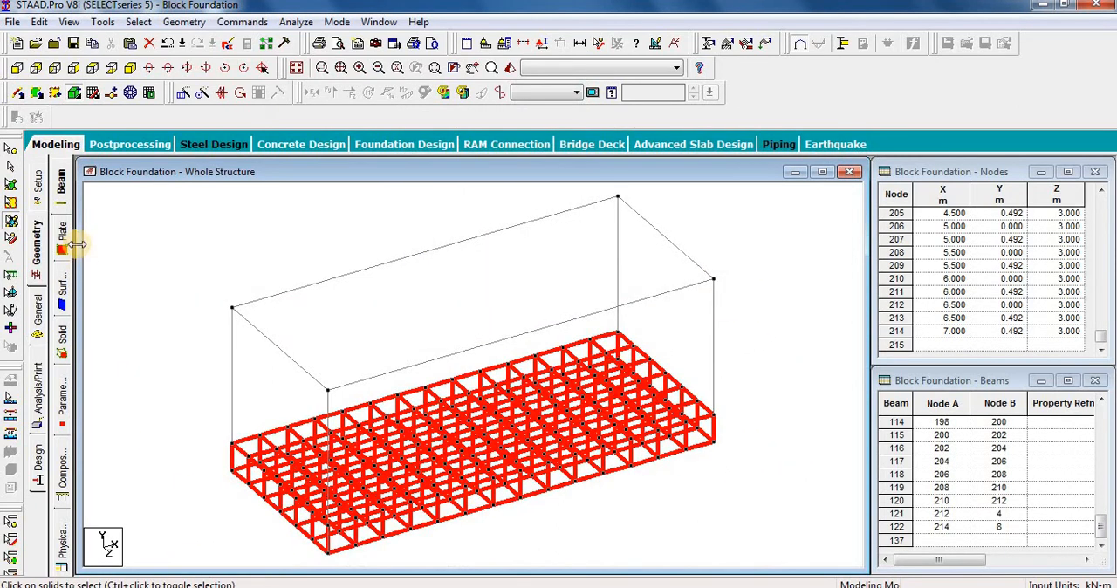
{"action": "left_click", "coordinate": [183, 93]}
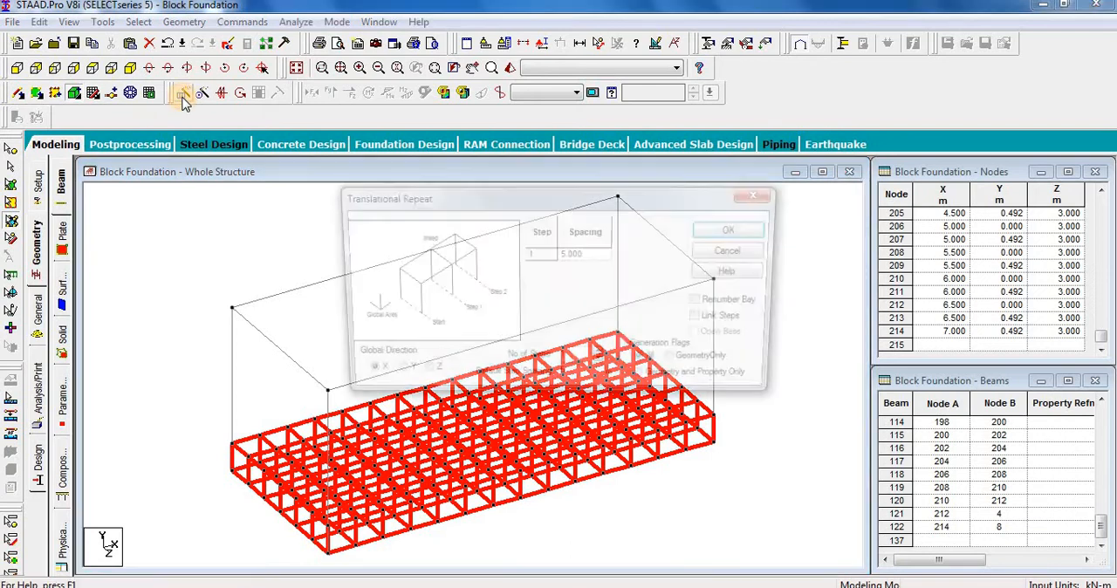
{"action": "left_click", "coordinate": [389, 375]}
{"action": "left_click_drag", "start_coordinate": [549, 199], "coordinate": [672, 139]}
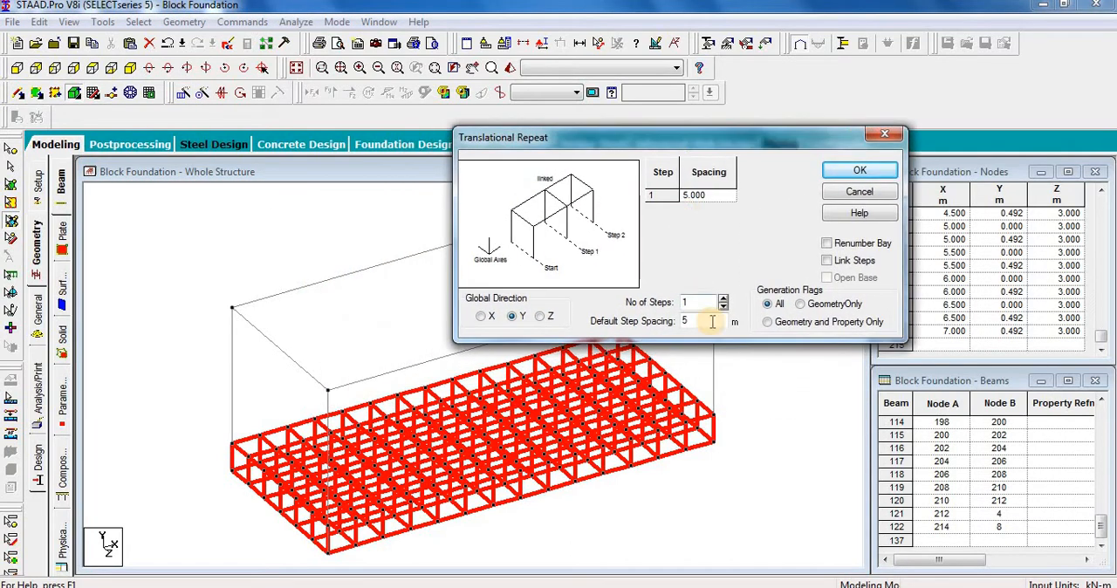
{"action": "left_click_drag", "start_coordinate": [712, 322], "coordinate": [631, 321]}
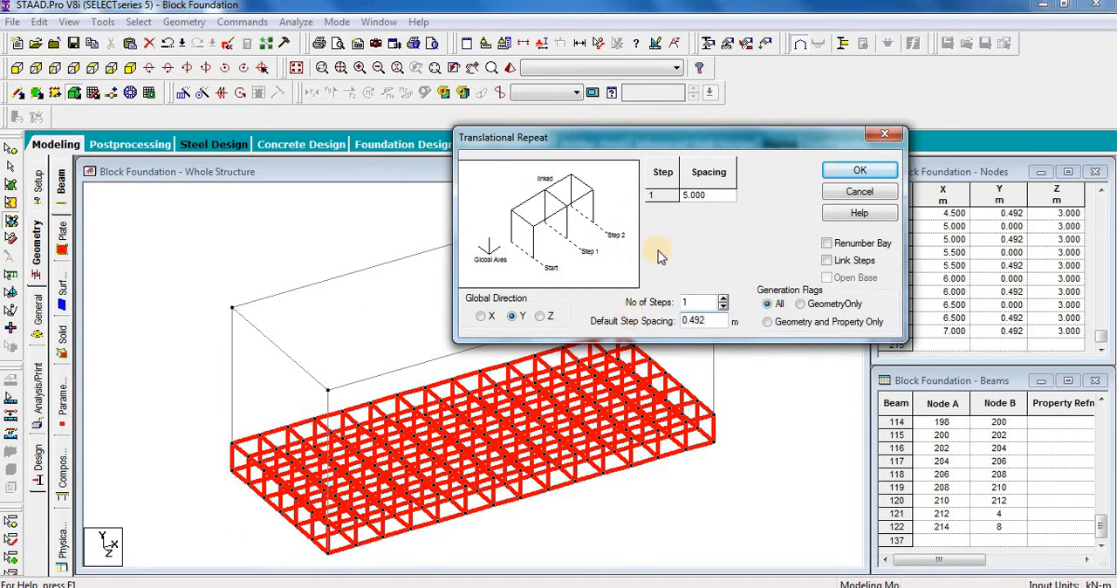
{"action": "left_click_drag", "start_coordinate": [689, 302], "coordinate": [608, 302]}
{"action": "type", "text": "5"}
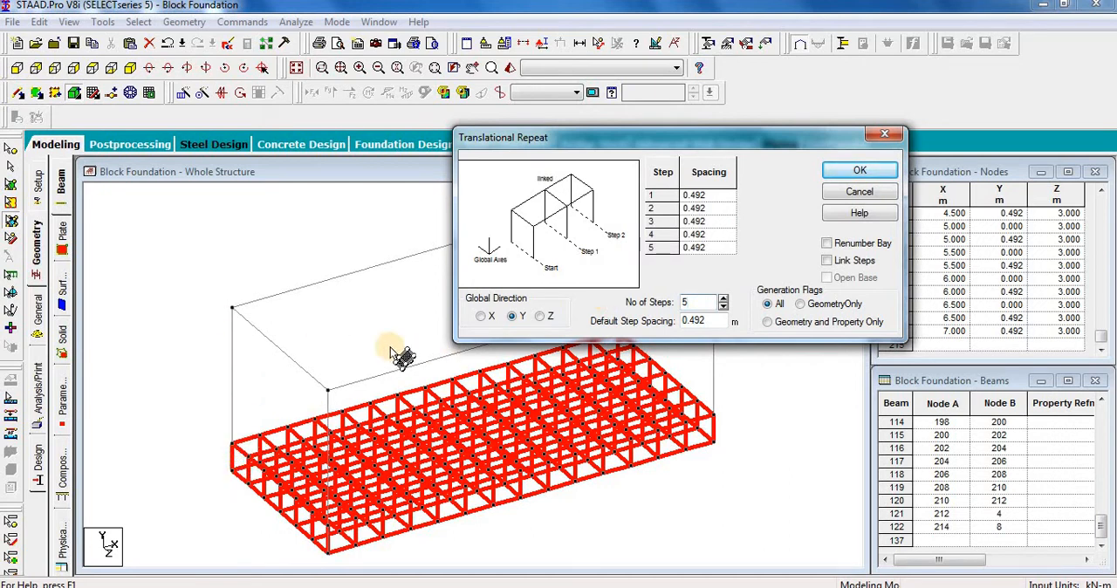
{"action": "left_click", "coordinate": [864, 171]}
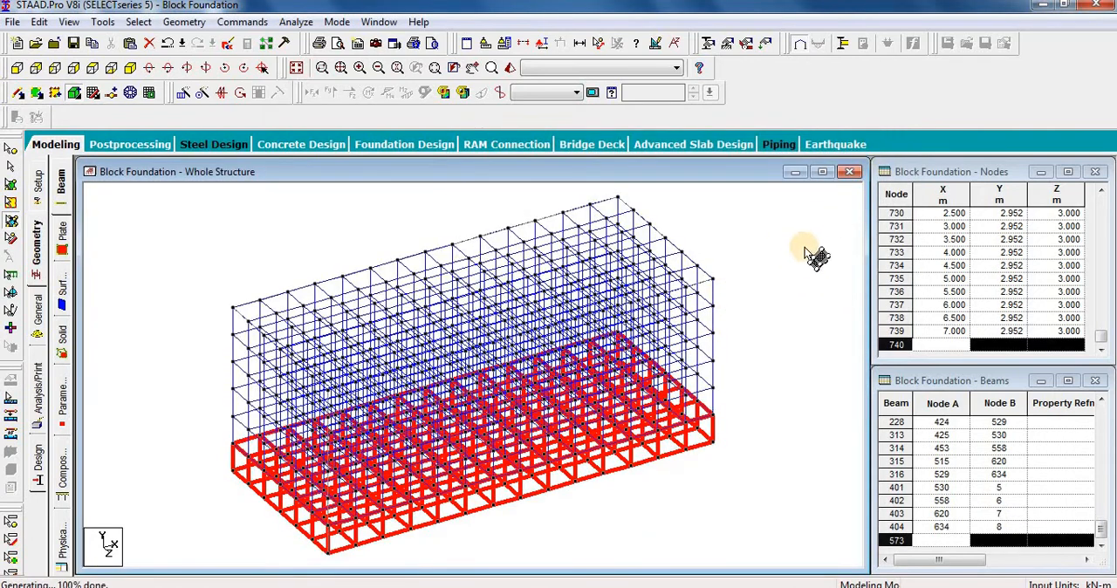
{"action": "left_click", "coordinate": [773, 281]}
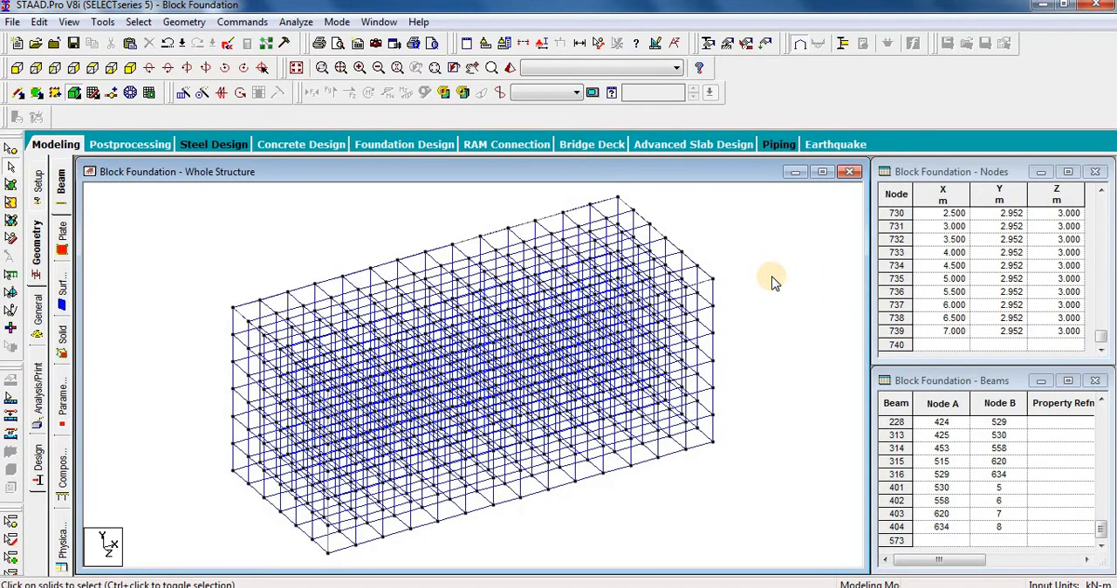
Step: Inspect the solid block in the 3D rendered view from several angles, then close the view
{"action": "left_click", "coordinate": [509, 69]}
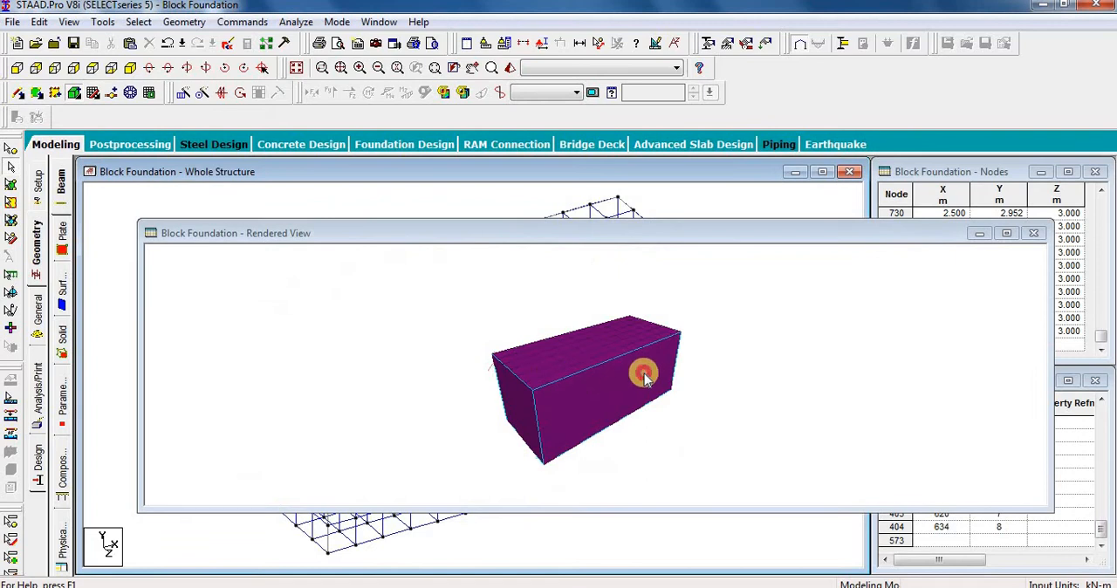
{"action": "left_click_drag", "start_coordinate": [644, 370], "coordinate": [562, 423]}
{"action": "scroll", "coordinate": [585, 417], "scroll_direction": "up", "scroll_amount": 6}
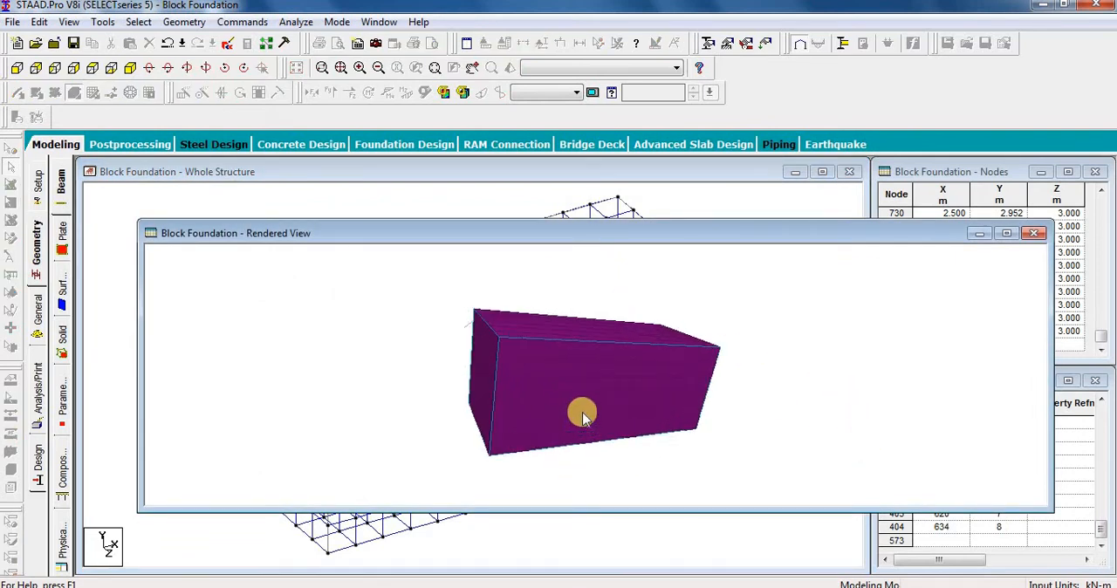
{"action": "scroll", "coordinate": [587, 417], "scroll_direction": "up", "scroll_amount": 4}
{"action": "left_click_drag", "start_coordinate": [602, 406], "coordinate": [864, 374]}
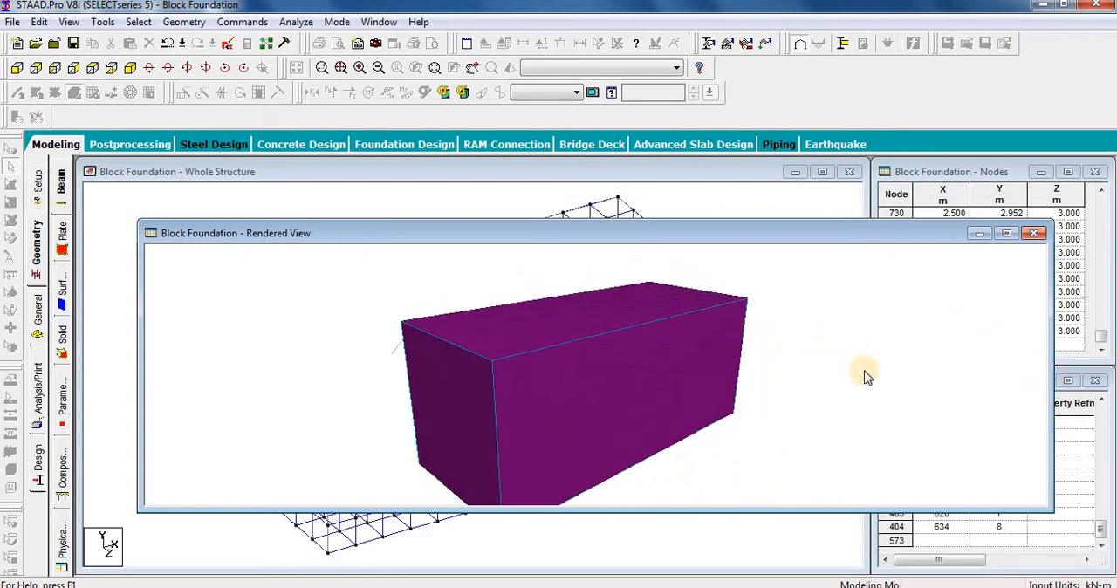
{"action": "left_click", "coordinate": [1034, 233]}
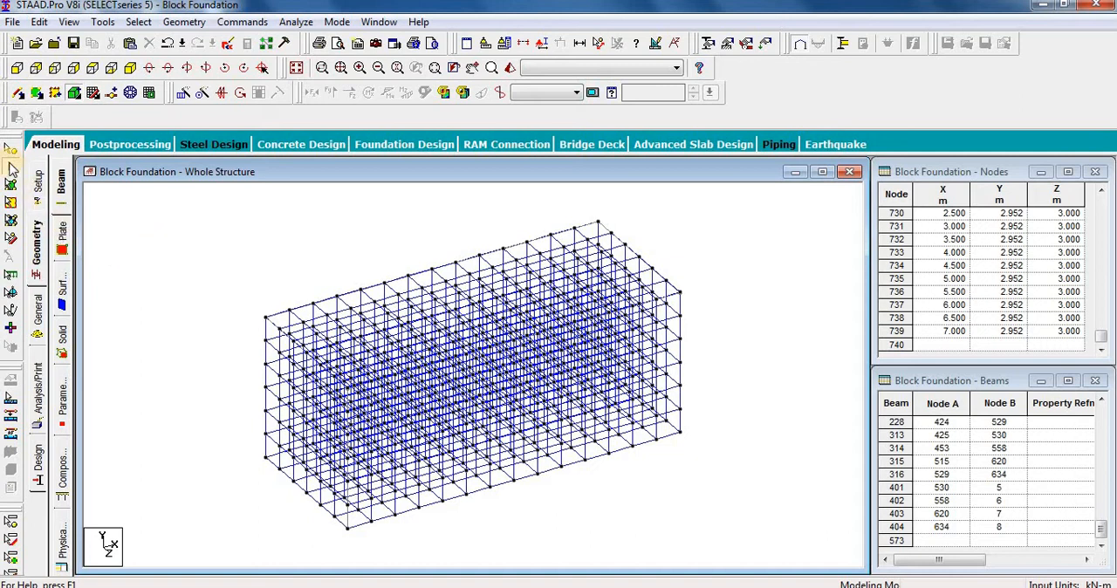
Step: Delete all beams outlining the block, including any nodes left without a structural element
{"action": "left_click_drag", "start_coordinate": [733, 197], "coordinate": [164, 557]}
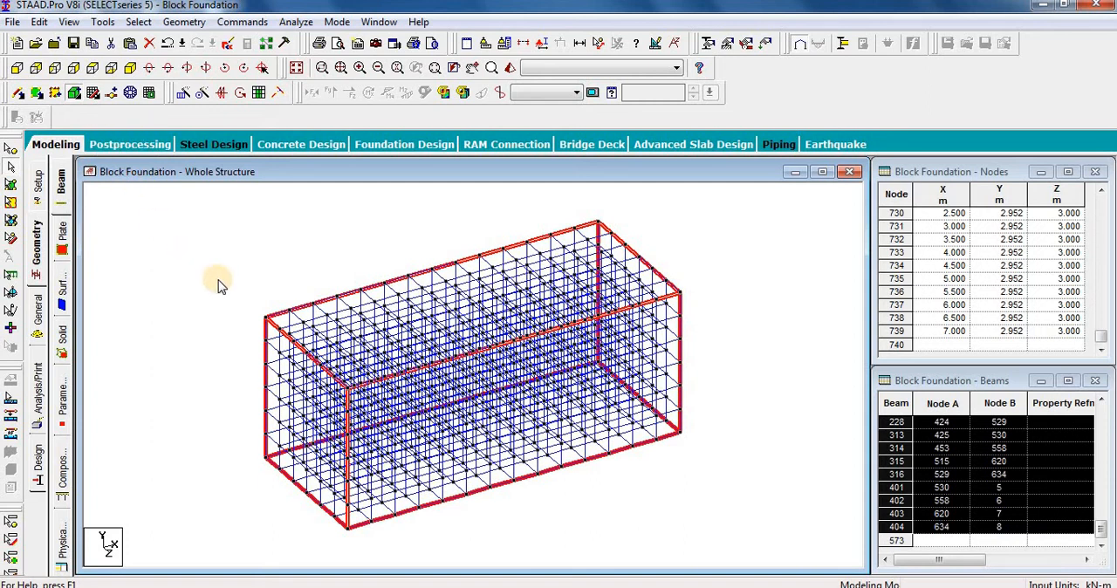
{"action": "key", "text": "Delete"}
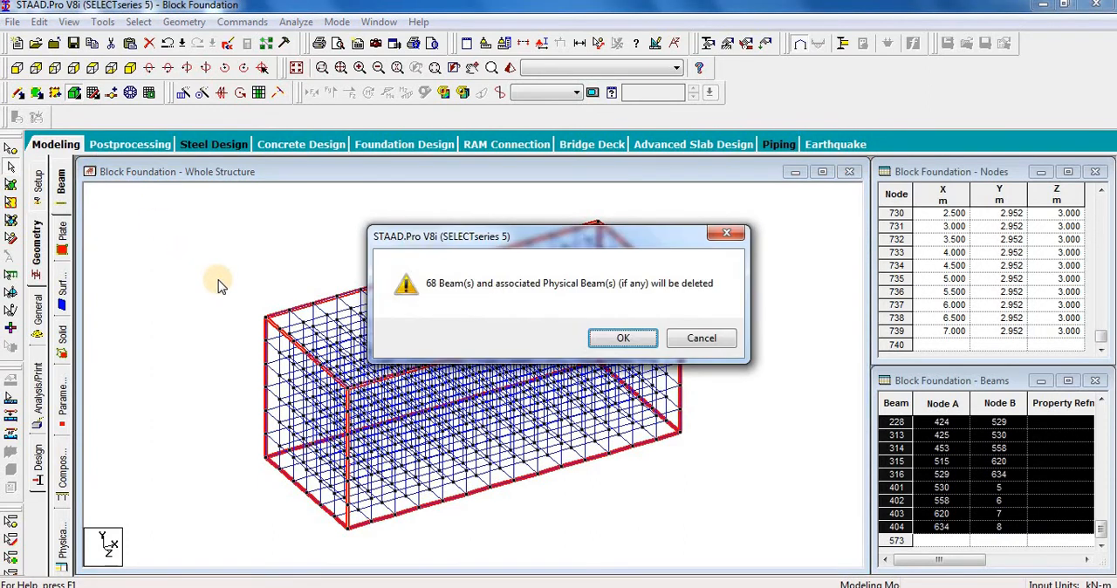
{"action": "key", "text": "Return"}
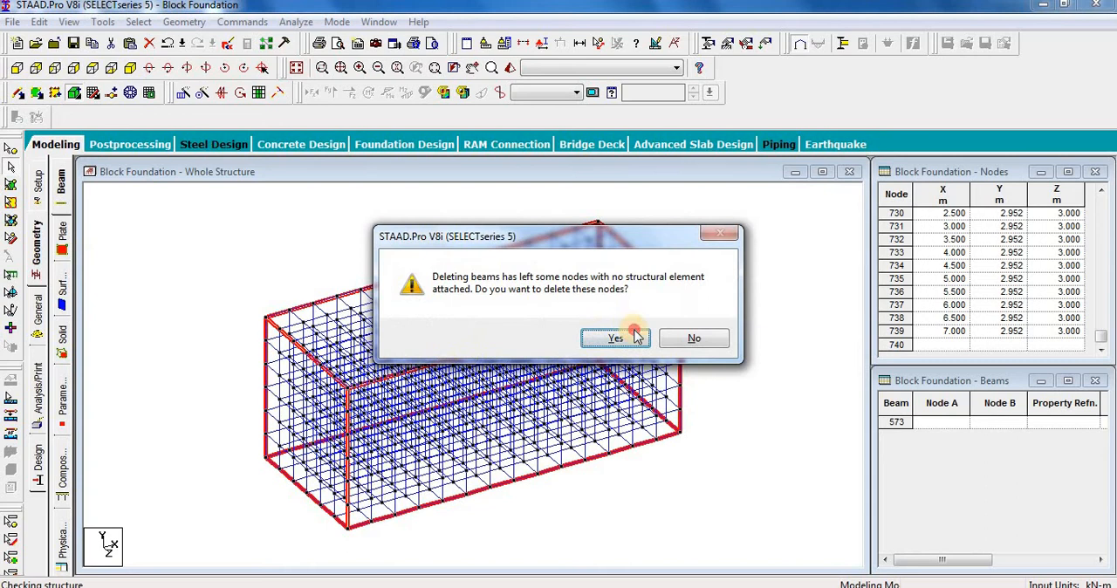
{"action": "left_click", "coordinate": [636, 338]}
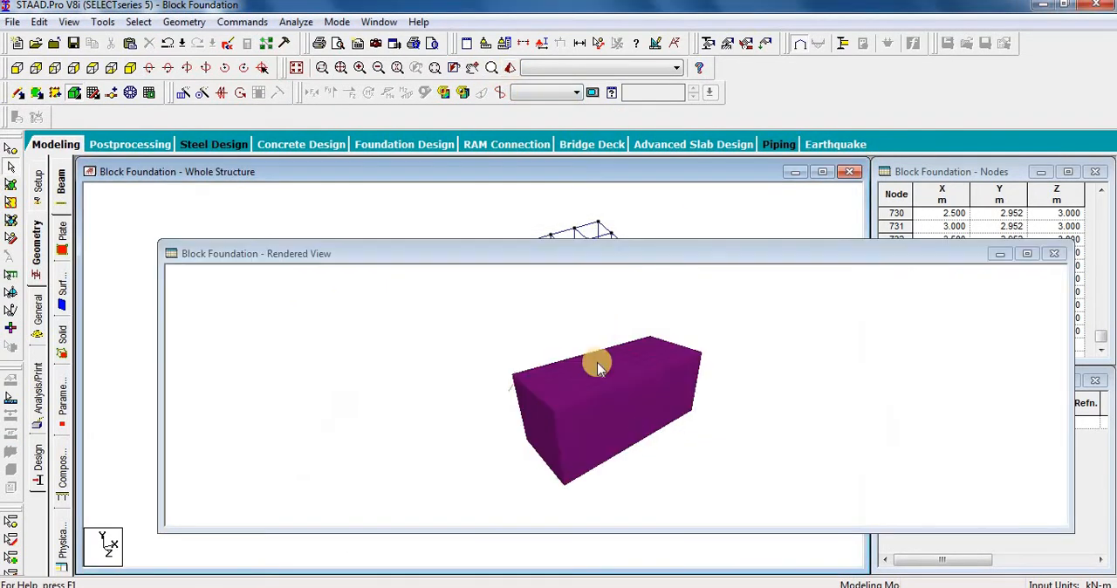
Step: Check the block without its outline beams in the rendered view, close it and look over the whole structure
{"action": "left_click_drag", "start_coordinate": [596, 361], "coordinate": [488, 366]}
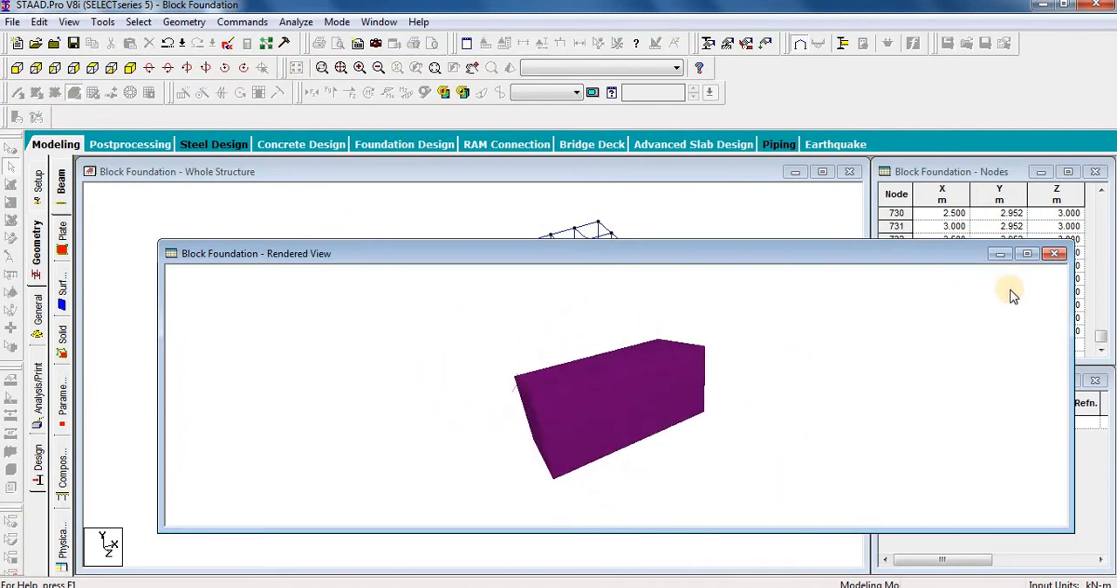
{"action": "left_click", "coordinate": [1054, 253]}
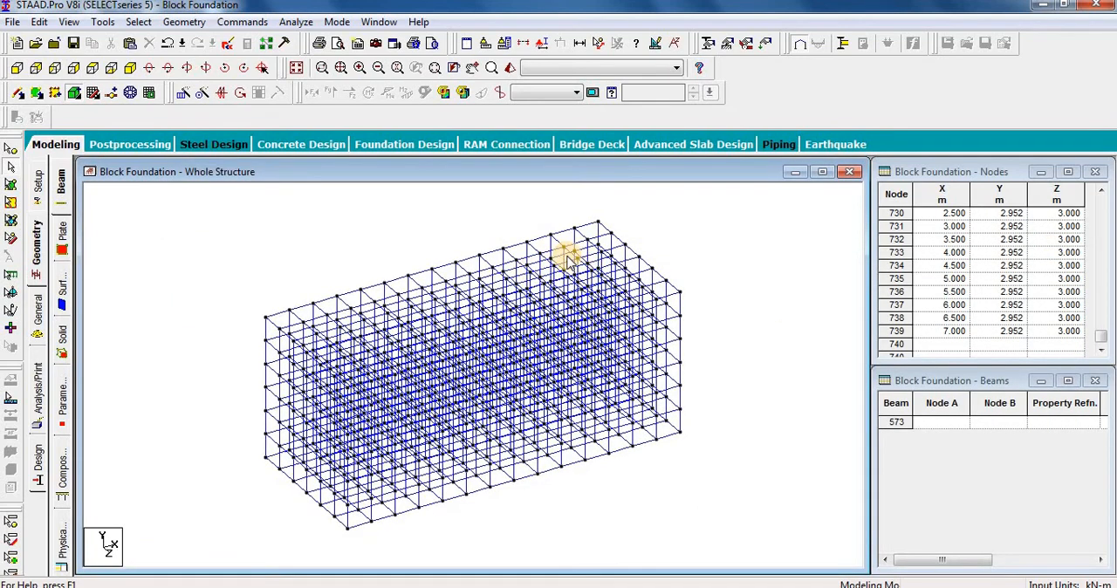
{"action": "scroll", "coordinate": [371, 235], "scroll_direction": "down", "scroll_amount": 1}
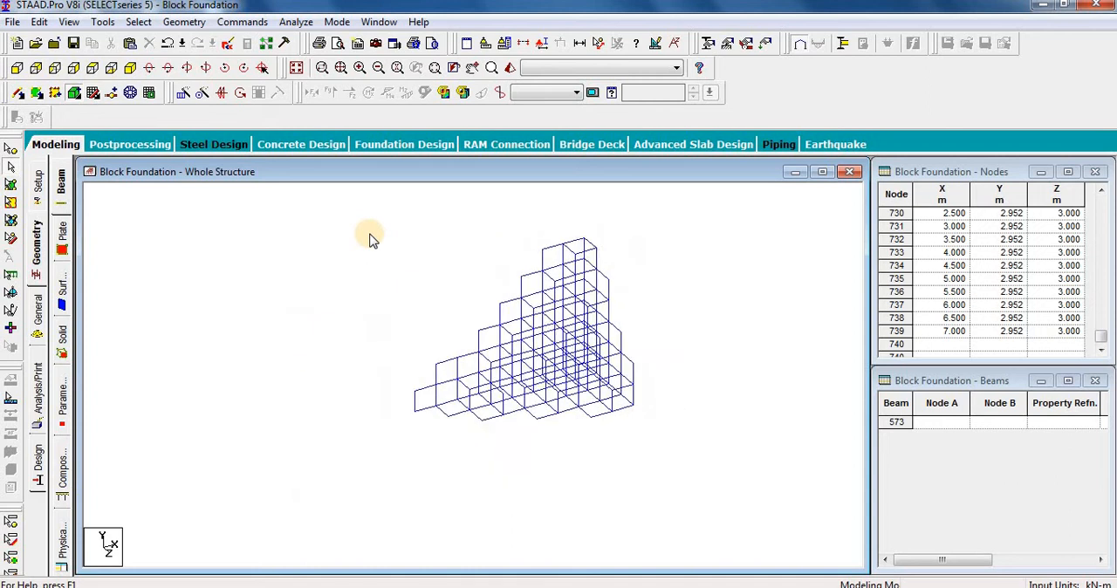
{"action": "scroll", "coordinate": [489, 291], "scroll_direction": "up", "scroll_amount": 1}
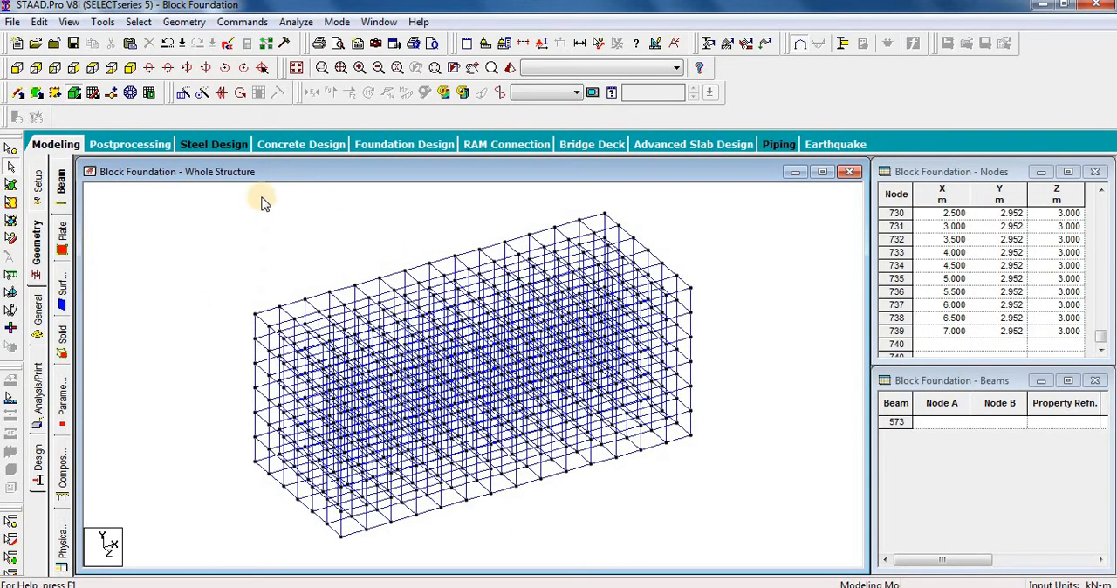
Step: Switch to Equipment Datasheet.pdf in Adobe Acrobat Pro and examine the plan, elevation and side views of the pump-motor skid
{"action": "left_click", "coordinate": [558, 511]}
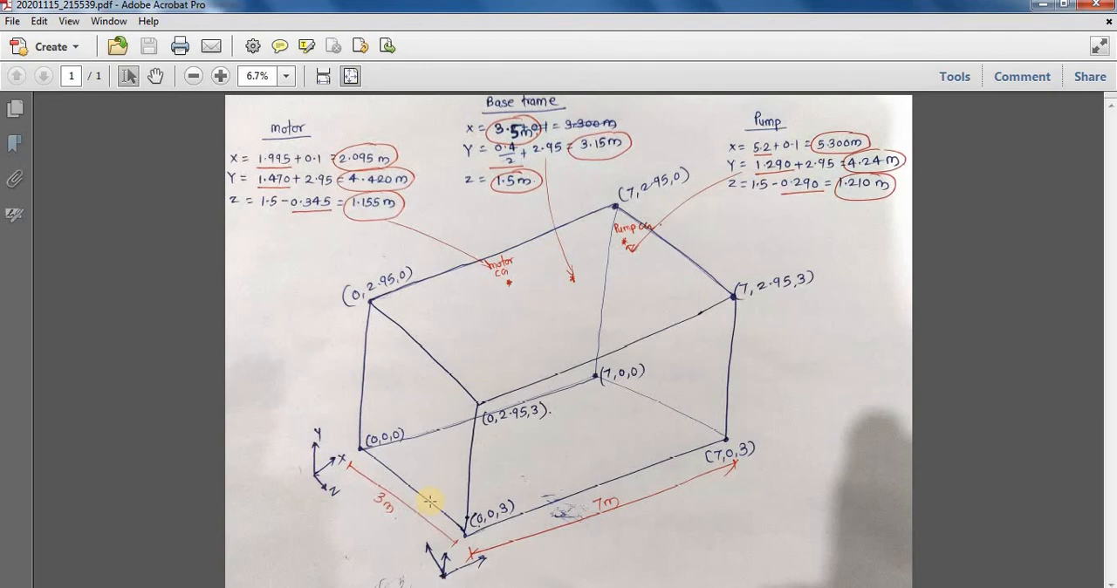
{"action": "left_click", "coordinate": [478, 587]}
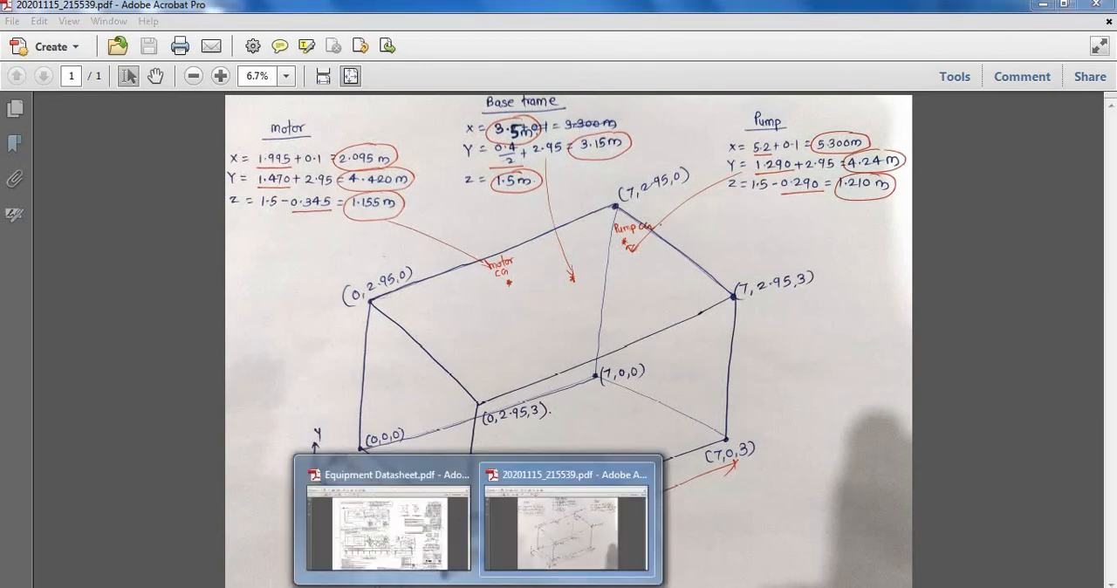
{"action": "left_click", "coordinate": [431, 534]}
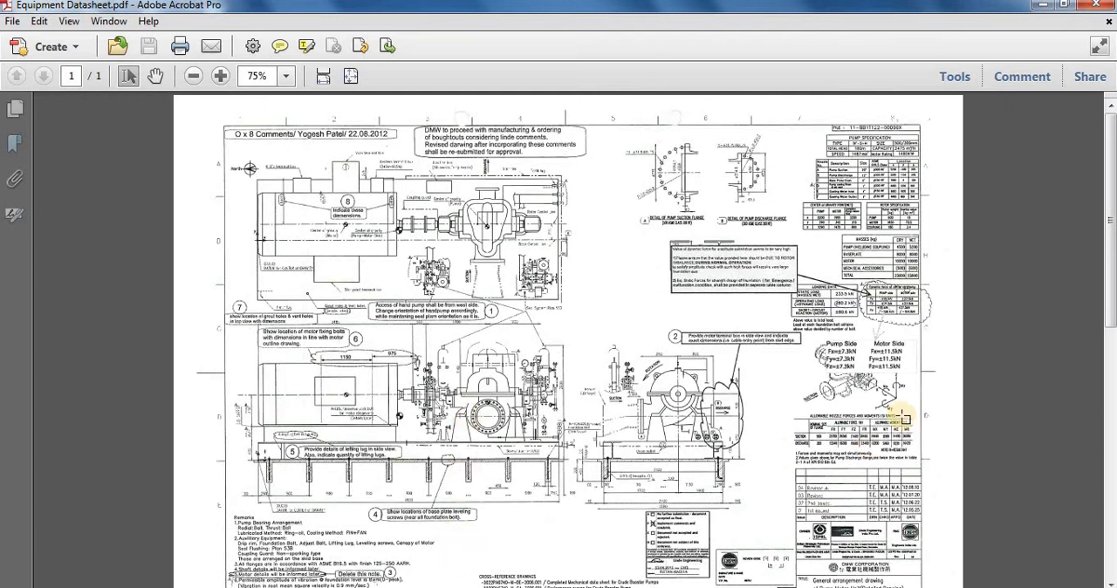
{"action": "scroll", "coordinate": [217, 213], "scroll_direction": "up", "scroll_amount": 2, "text": "ctrl"}
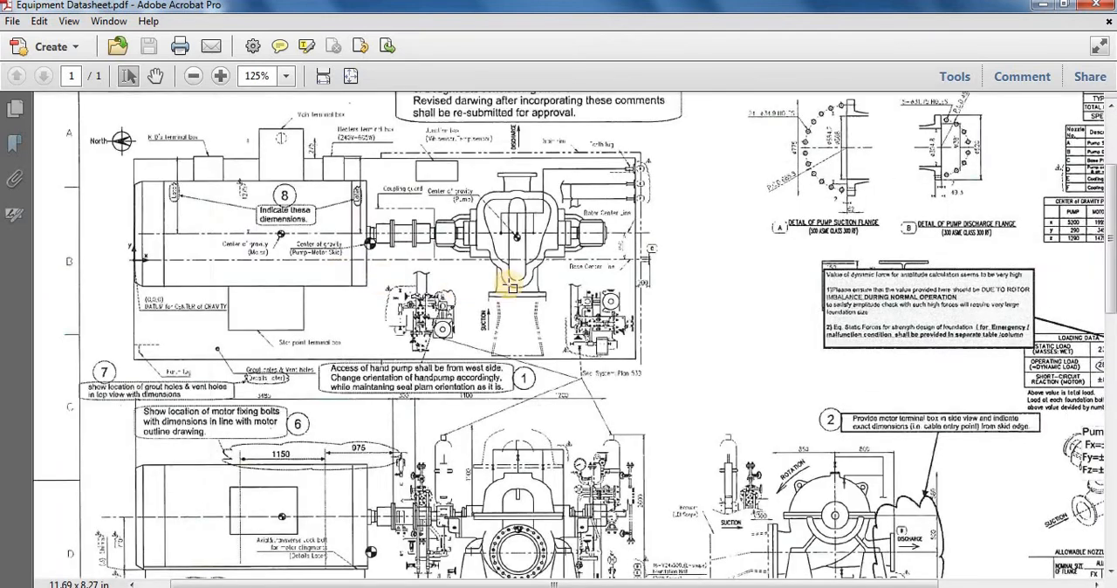
{"action": "scroll", "coordinate": [567, 247], "scroll_direction": "down", "scroll_amount": 1, "text": "ctrl"}
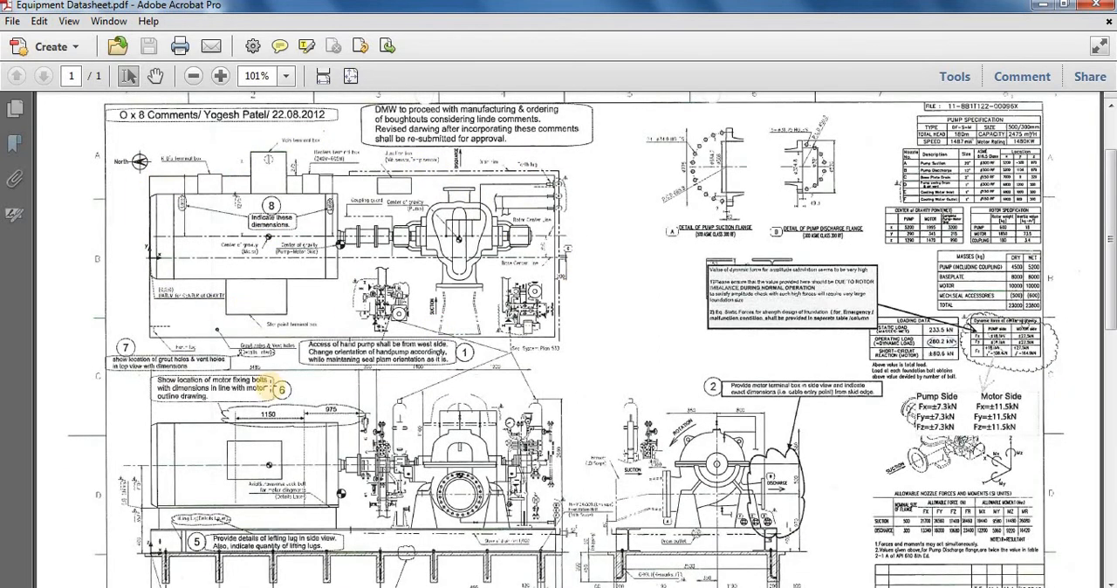
{"action": "scroll", "coordinate": [375, 248], "scroll_direction": "down", "scroll_amount": 2}
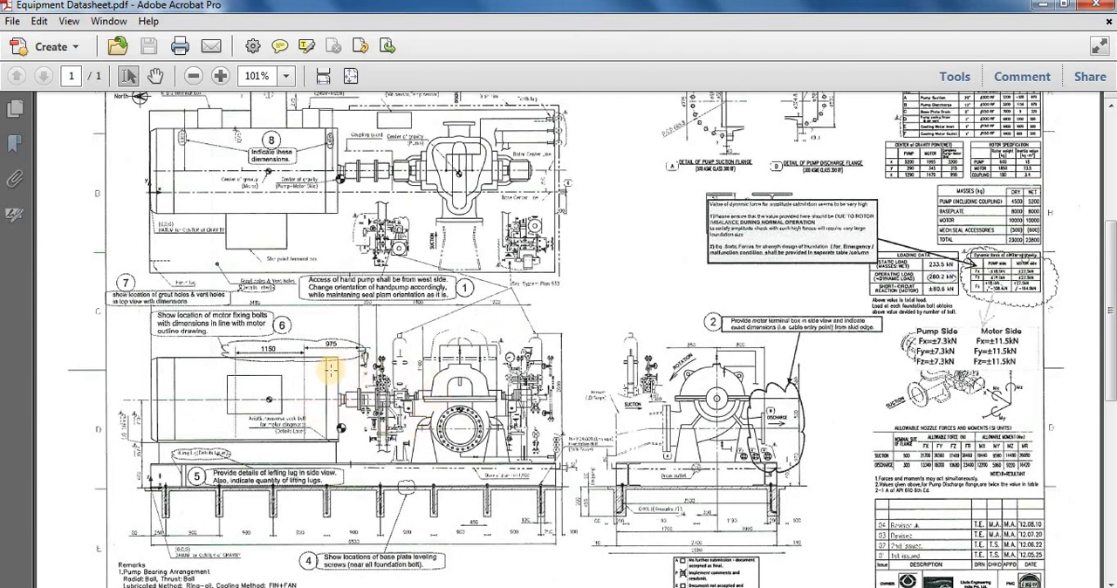
{"action": "scroll", "coordinate": [330, 370], "scroll_direction": "down", "scroll_amount": 2}
{"action": "scroll", "coordinate": [234, 484], "scroll_direction": "up", "scroll_amount": 1, "text": "ctrl"}
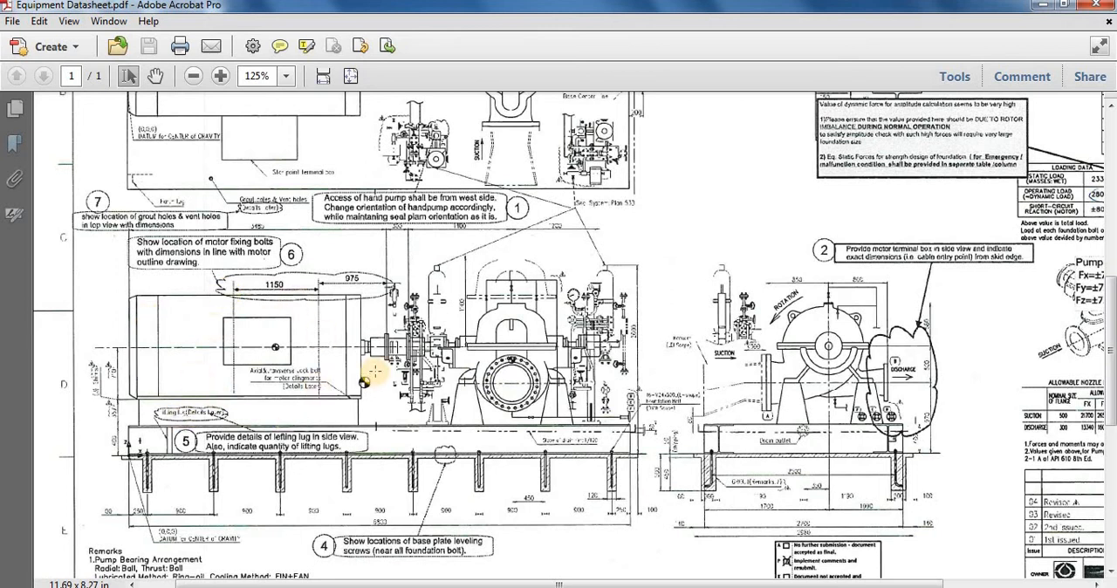
{"action": "scroll", "coordinate": [385, 407], "scroll_direction": "up", "scroll_amount": 2}
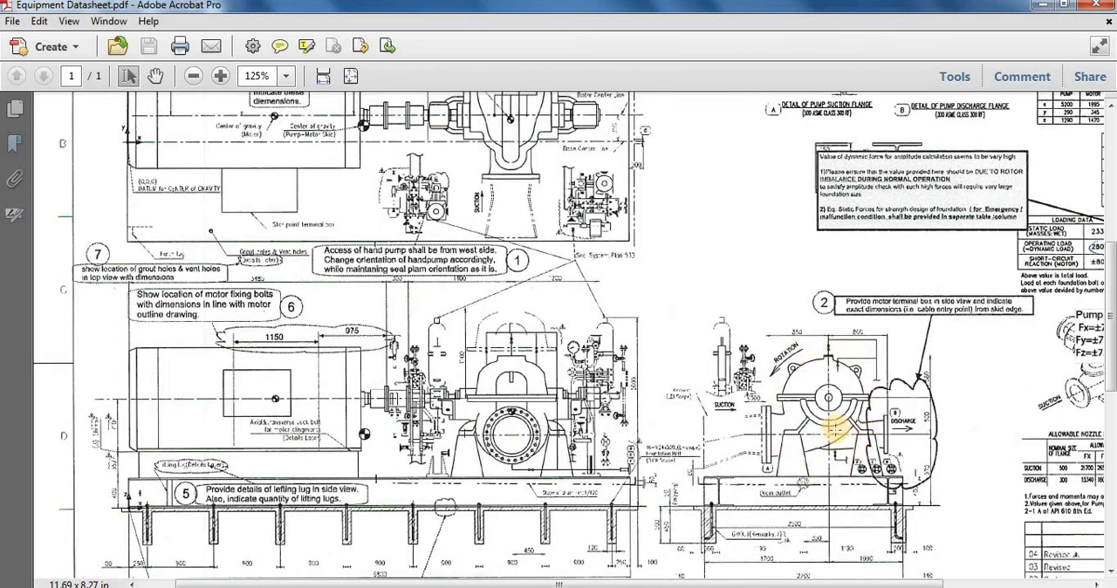
{"action": "scroll", "coordinate": [407, 349], "scroll_direction": "up", "scroll_amount": 3}
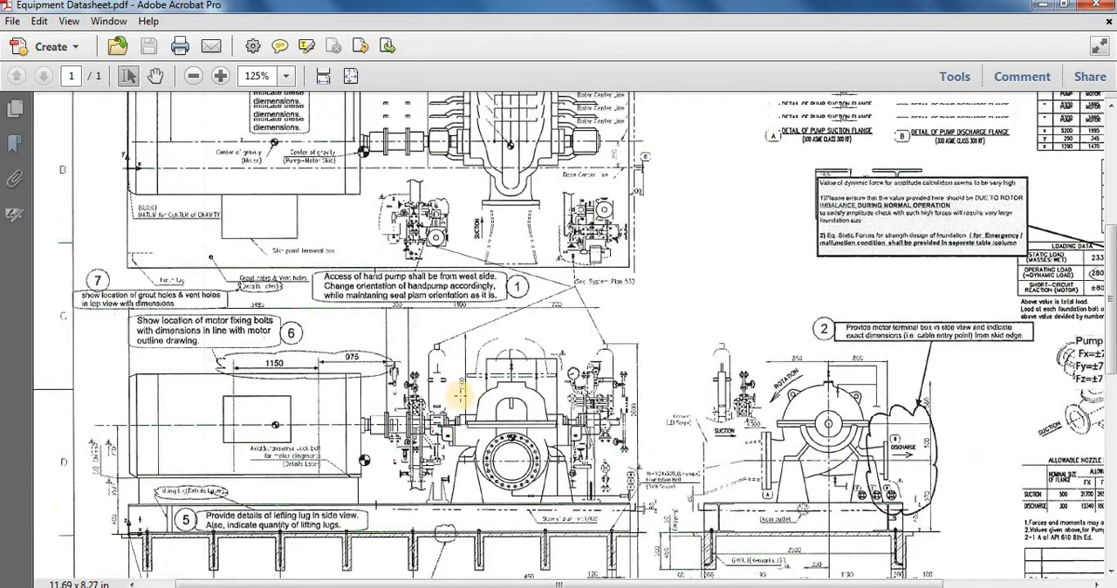
Step: Examine the plan view for the centres of gravity of the motor, pump and complete skid, and compare them with the elevation
{"action": "scroll", "coordinate": [262, 253], "scroll_direction": "up", "scroll_amount": 1}
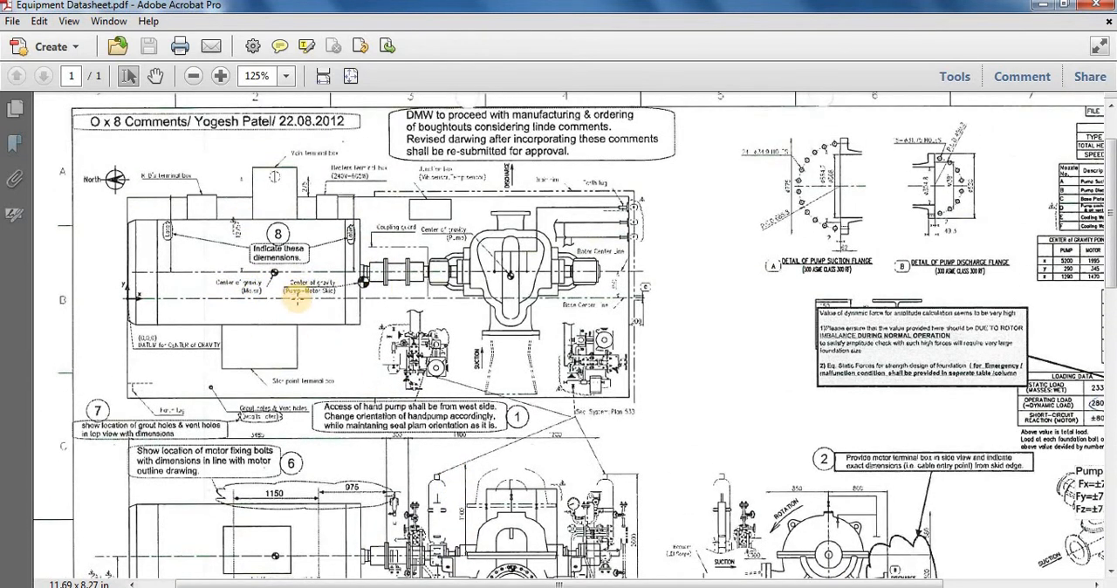
{"action": "scroll", "coordinate": [59, 246], "scroll_direction": "up", "scroll_amount": 1, "text": "ctrl"}
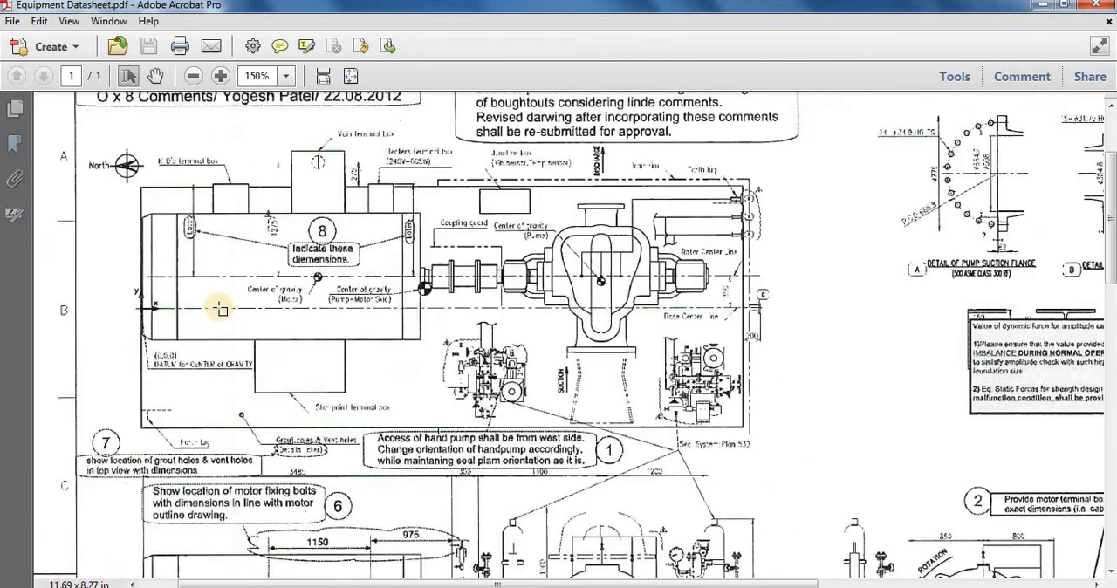
{"action": "scroll", "coordinate": [235, 304], "scroll_direction": "up", "scroll_amount": 1, "text": "ctrl"}
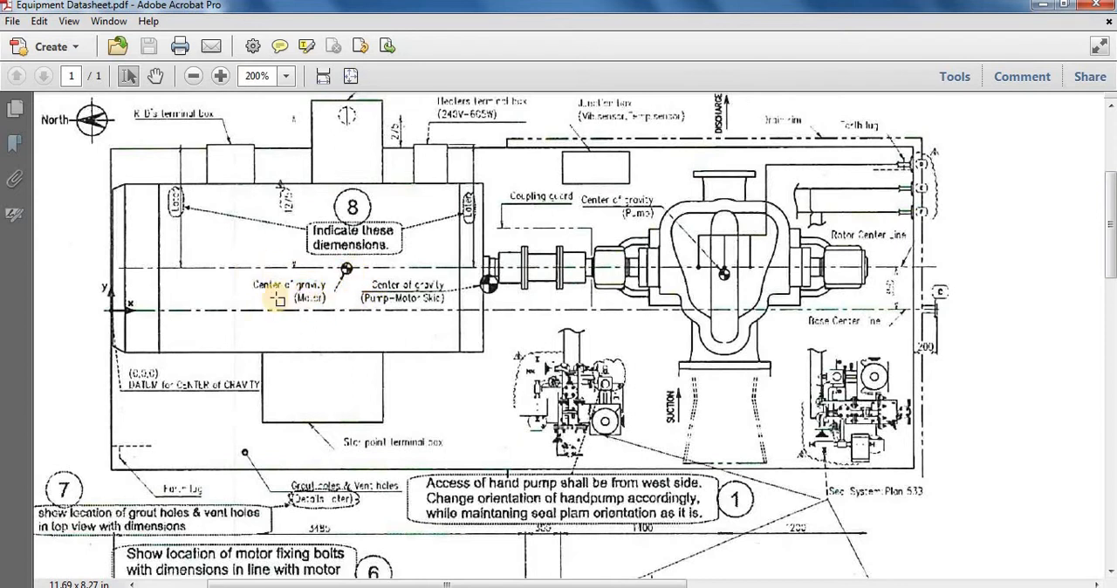
{"action": "scroll", "coordinate": [275, 298], "scroll_direction": "up", "scroll_amount": 3, "text": "ctrl"}
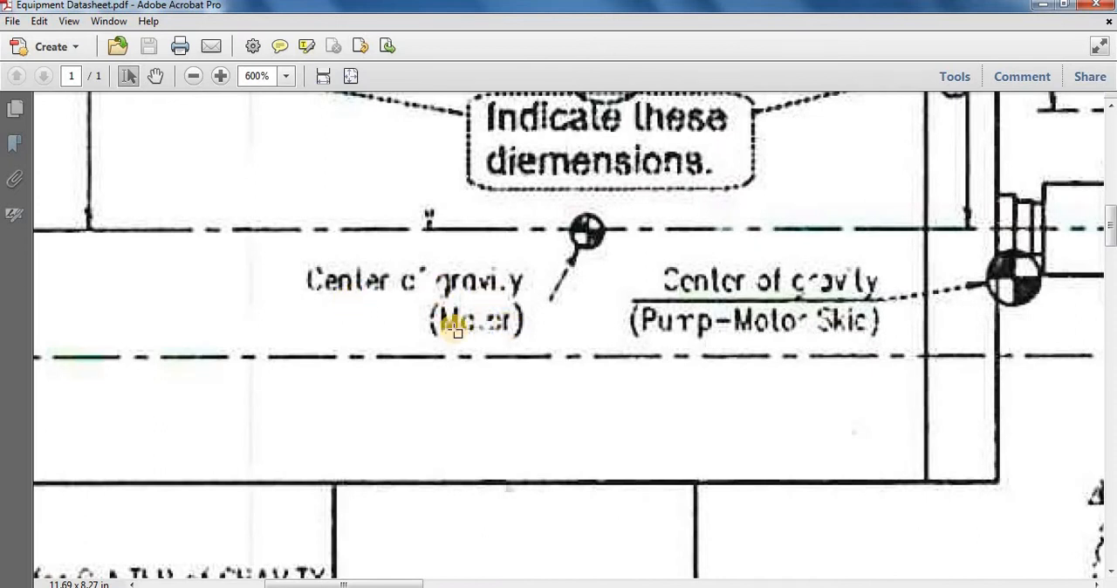
{"action": "scroll", "coordinate": [381, 336], "scroll_direction": "down", "scroll_amount": 4, "text": "ctrl"}
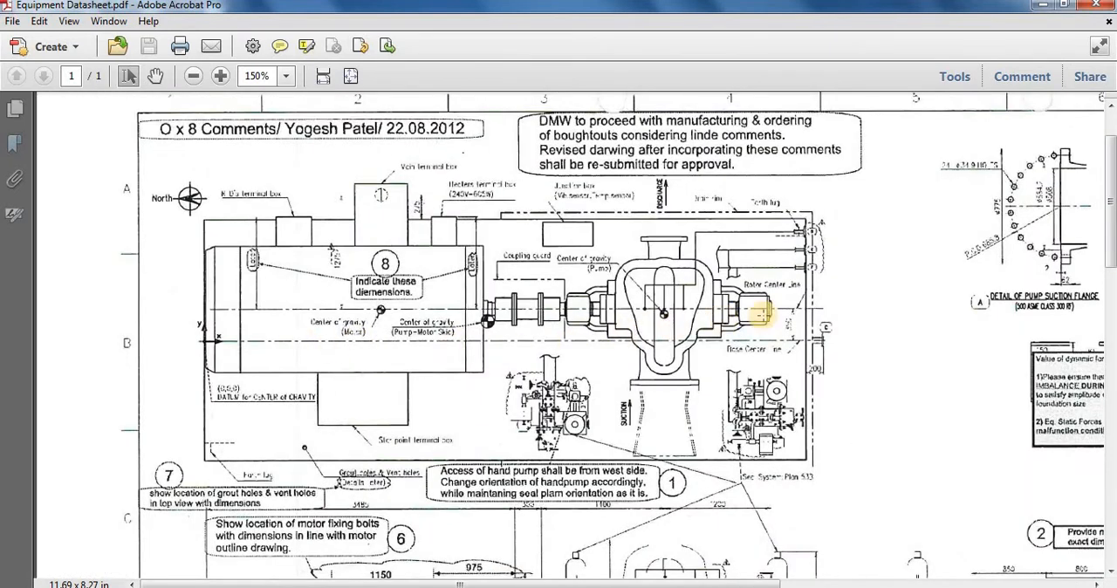
{"action": "scroll", "coordinate": [676, 316], "scroll_direction": "up", "scroll_amount": 1, "text": "ctrl"}
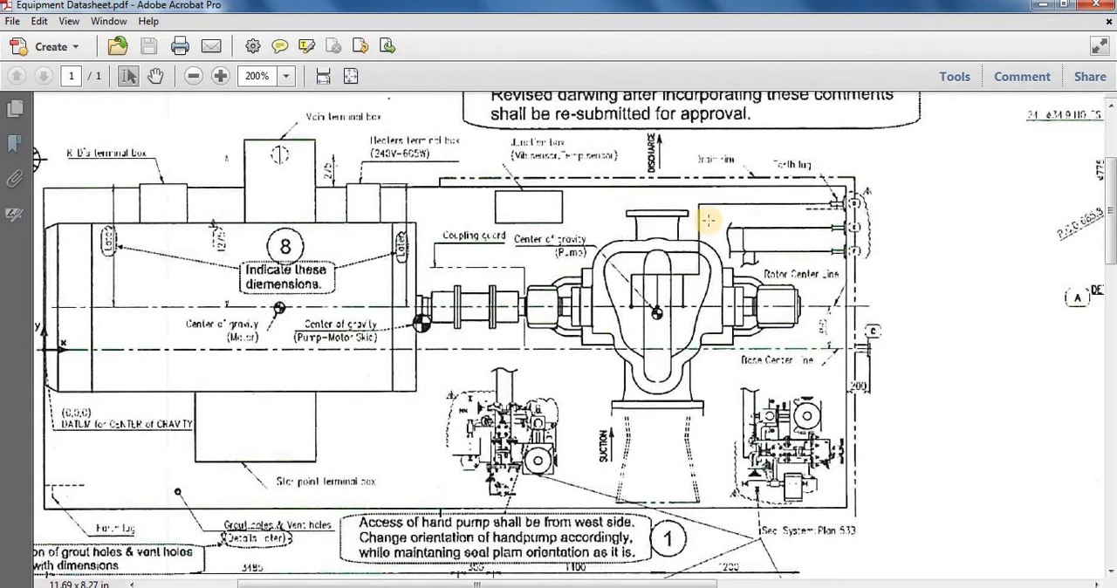
{"action": "scroll", "coordinate": [474, 307], "scroll_direction": "down", "scroll_amount": 2, "text": "ctrl"}
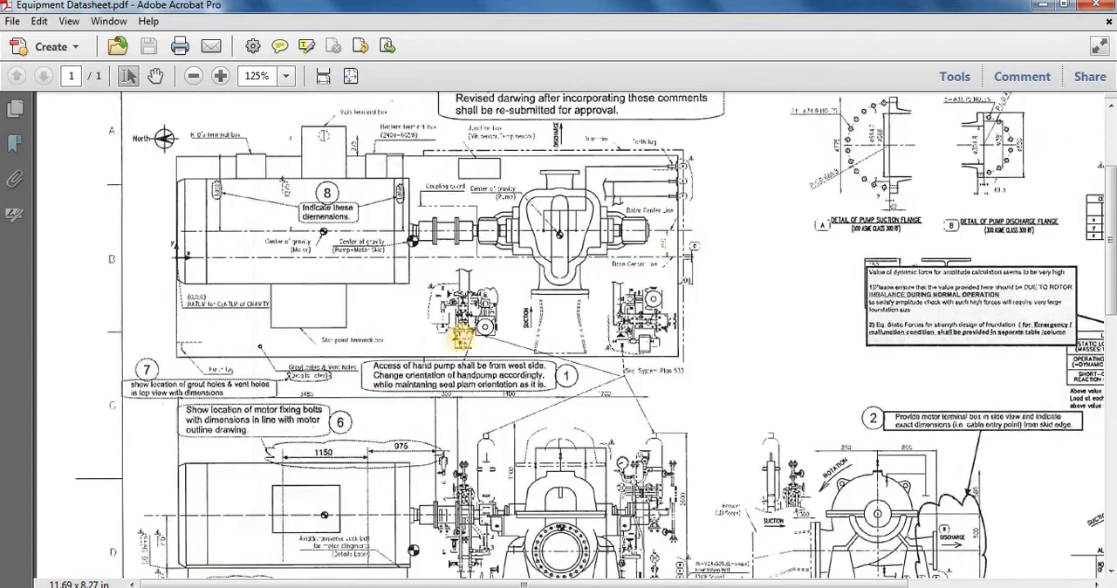
{"action": "scroll", "coordinate": [462, 337], "scroll_direction": "down", "scroll_amount": 3}
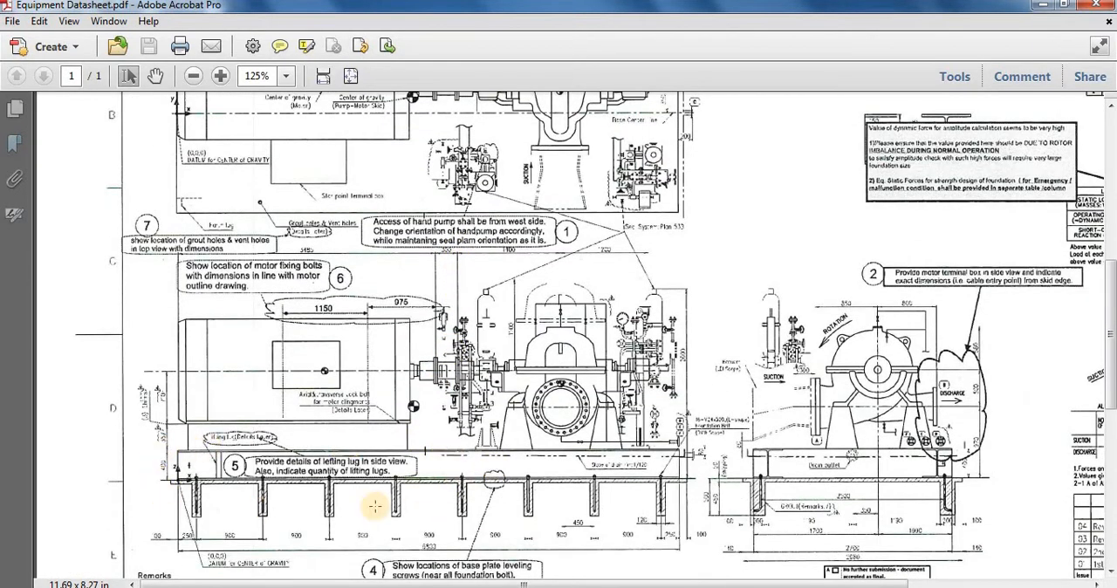
{"action": "scroll", "coordinate": [297, 394], "scroll_direction": "up", "scroll_amount": 2}
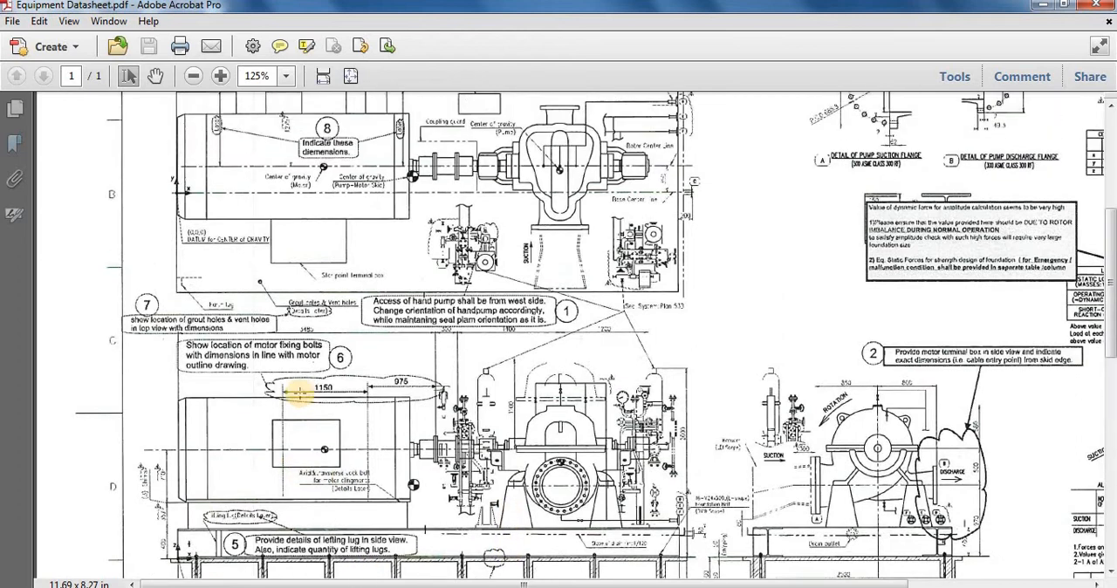
{"action": "scroll", "coordinate": [297, 394], "scroll_direction": "up", "scroll_amount": 1}
{"action": "scroll", "coordinate": [137, 241], "scroll_direction": "down", "scroll_amount": 2, "text": "ctrl"}
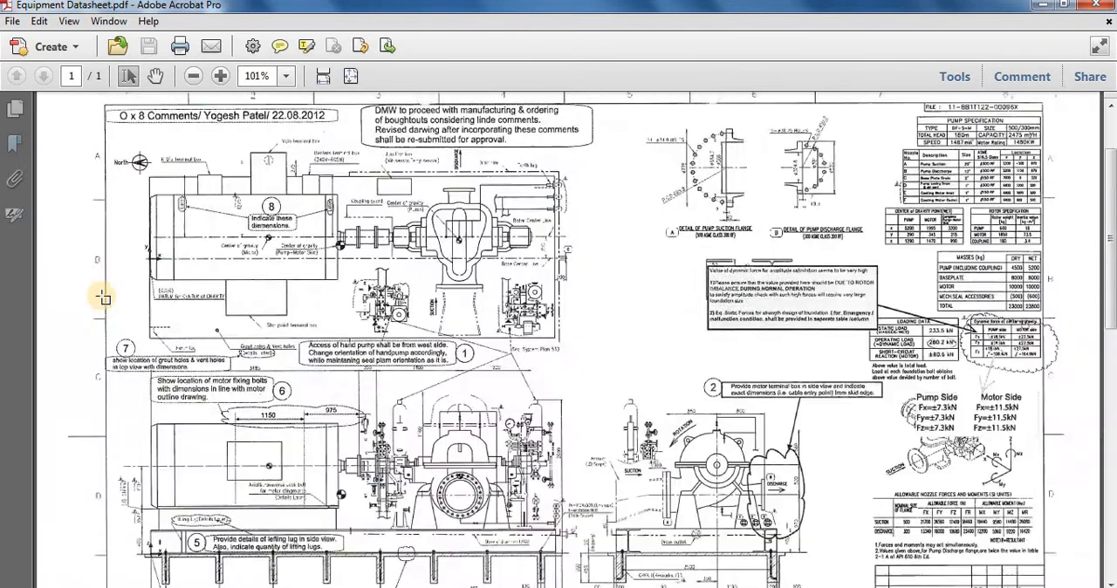
Step: Read the pump and motor coordinates in the center of gravity table and relate them to the datum point in the plan view
{"action": "scroll", "coordinate": [981, 228], "scroll_direction": "up", "scroll_amount": 5, "text": "ctrl"}
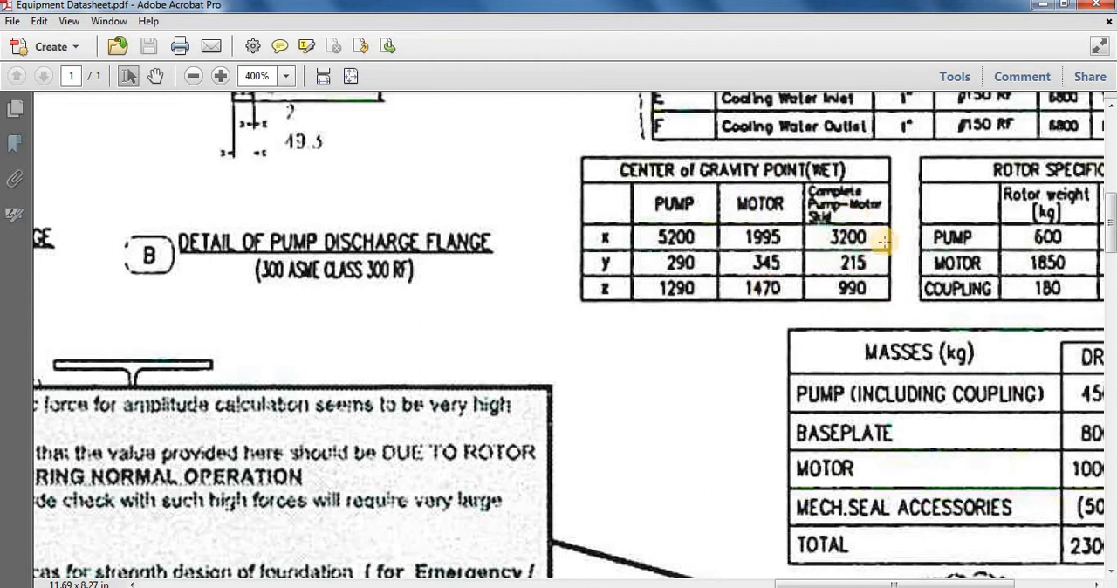
{"action": "scroll", "coordinate": [943, 288], "scroll_direction": "down", "scroll_amount": 1, "text": "ctrl"}
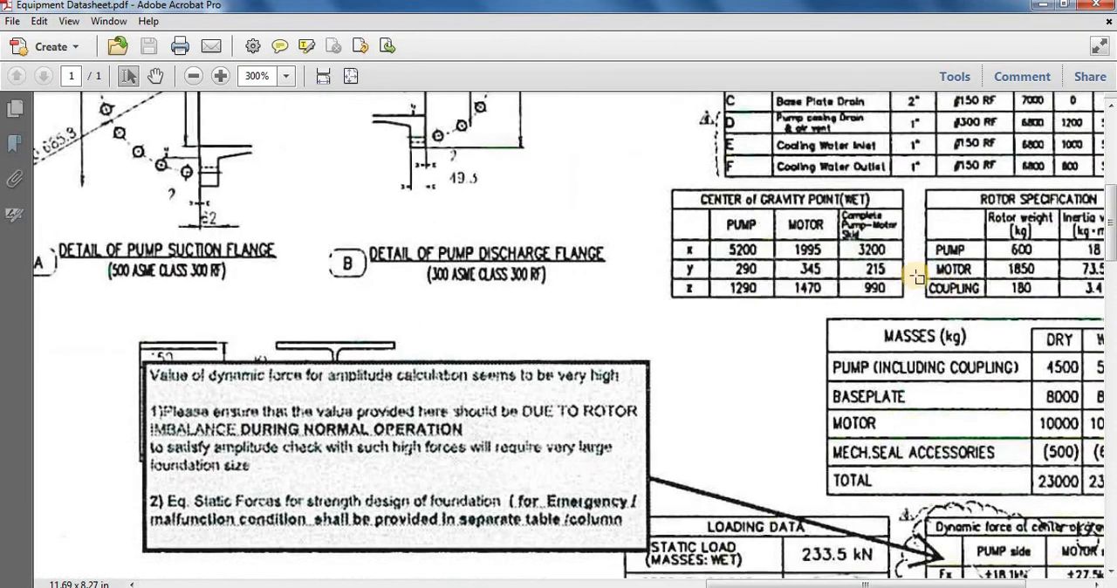
{"action": "scroll", "coordinate": [875, 299], "scroll_direction": "down", "scroll_amount": 3, "text": "ctrl"}
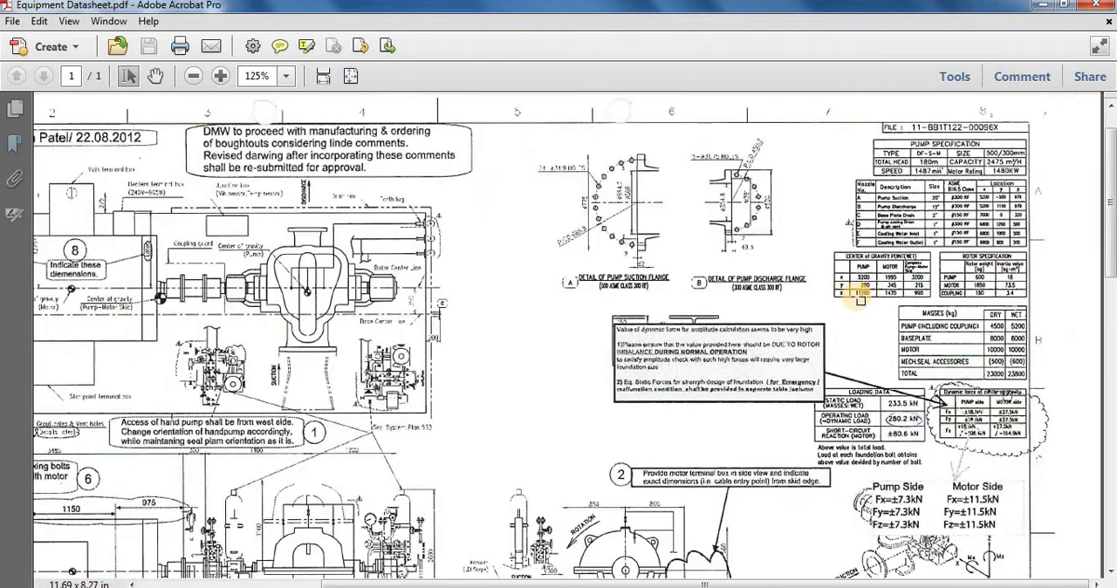
{"action": "scroll", "coordinate": [180, 279], "scroll_direction": "down", "scroll_amount": 1, "text": "ctrl"}
{"action": "scroll", "coordinate": [105, 294], "scroll_direction": "up", "scroll_amount": 3, "text": "ctrl"}
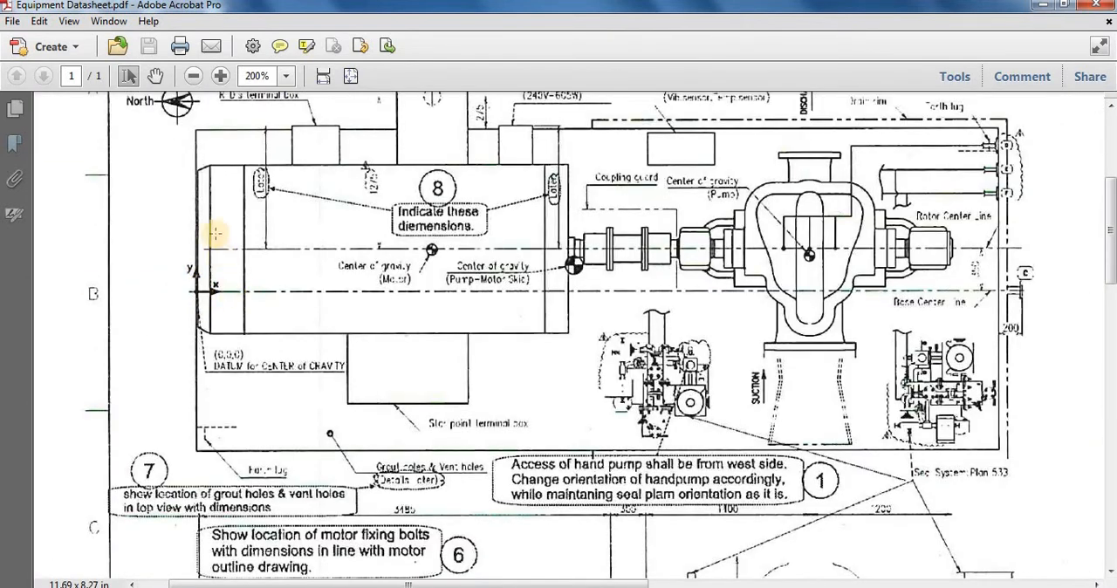
{"action": "scroll", "coordinate": [235, 390], "scroll_direction": "down", "scroll_amount": 1, "text": "ctrl"}
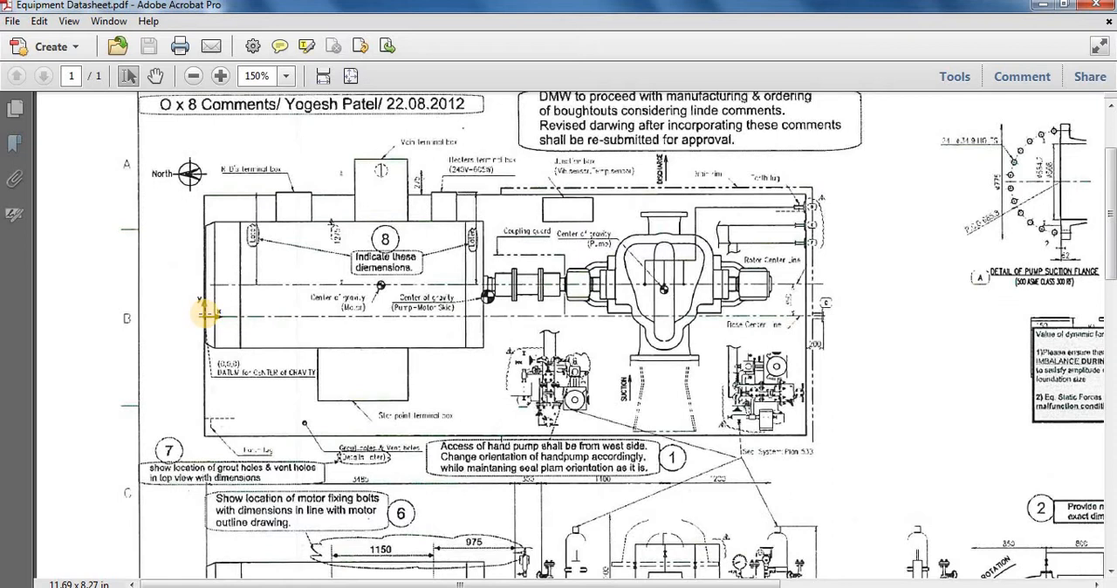
{"action": "scroll", "coordinate": [207, 316], "scroll_direction": "down", "scroll_amount": 1}
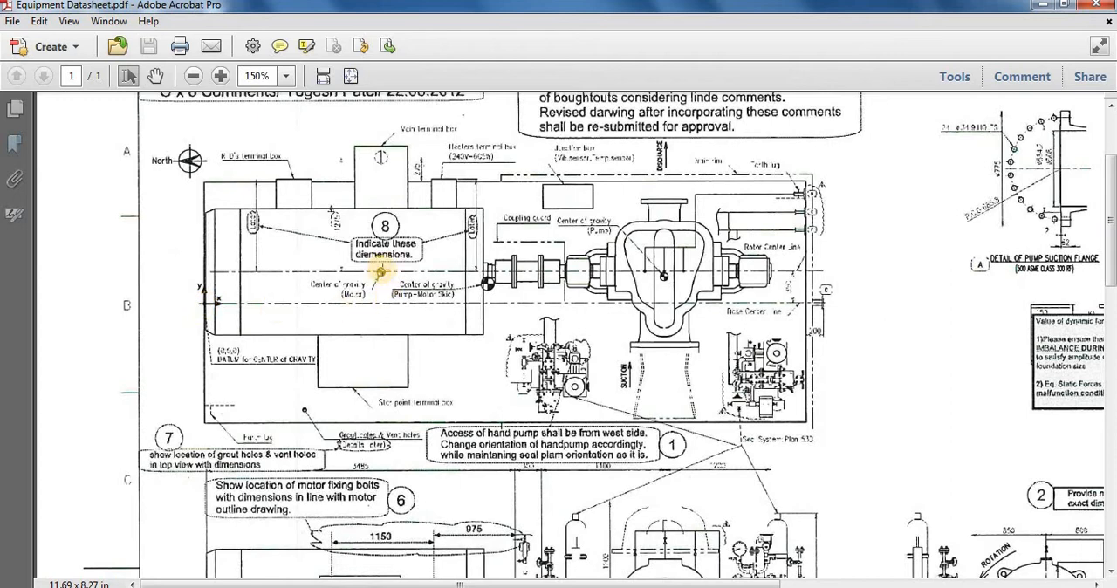
{"action": "scroll", "coordinate": [386, 371], "scroll_direction": "down", "scroll_amount": 1, "text": "ctrl"}
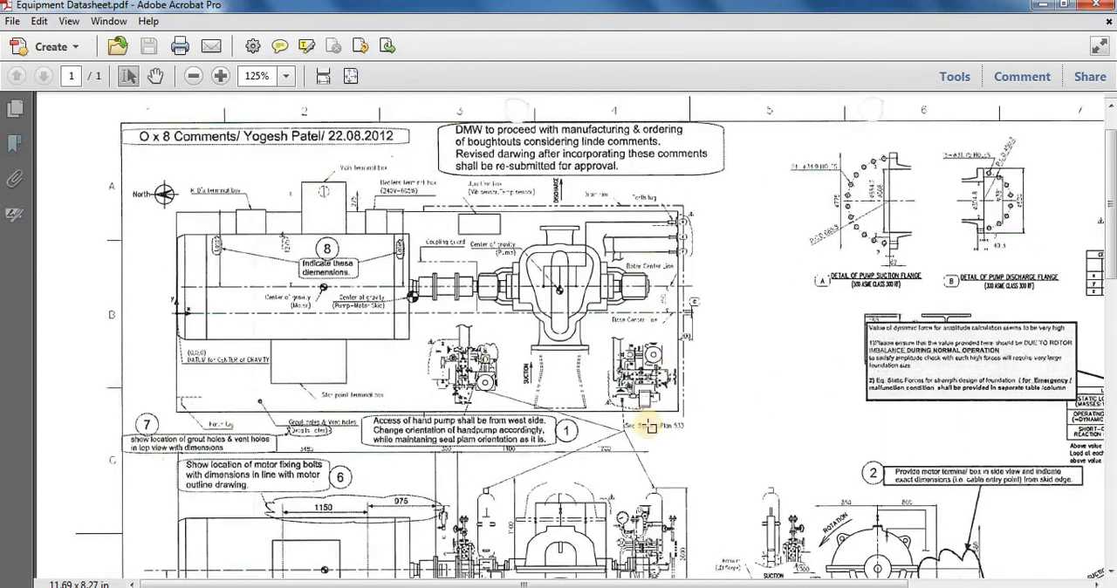
{"action": "scroll", "coordinate": [838, 369], "scroll_direction": "down", "scroll_amount": 1, "text": "ctrl"}
{"action": "scroll", "coordinate": [923, 341], "scroll_direction": "up", "scroll_amount": 5, "text": "ctrl"}
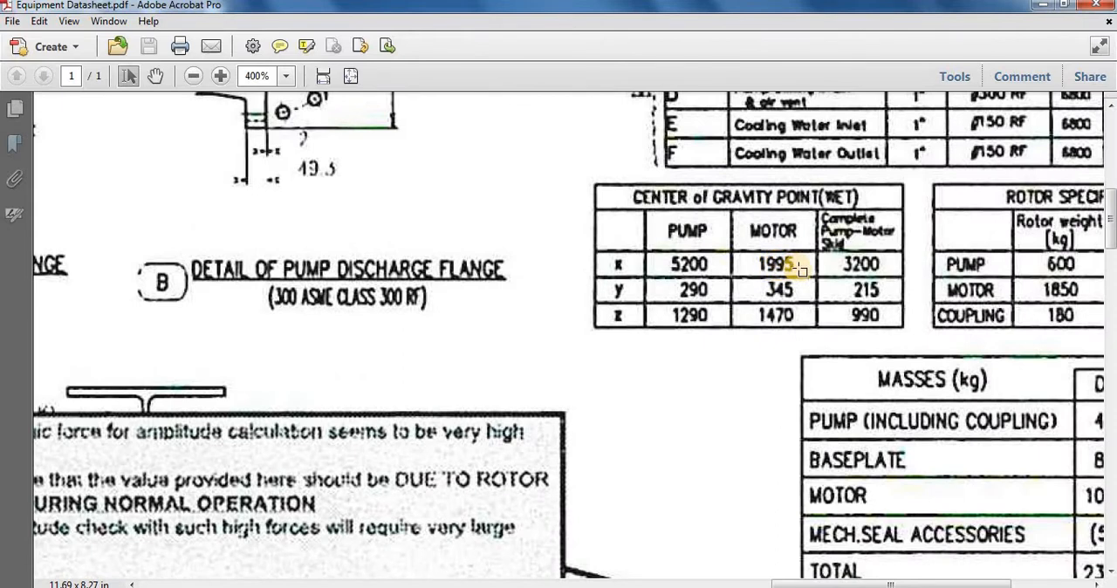
{"action": "scroll", "coordinate": [798, 271], "scroll_direction": "down", "scroll_amount": 4, "text": "ctrl"}
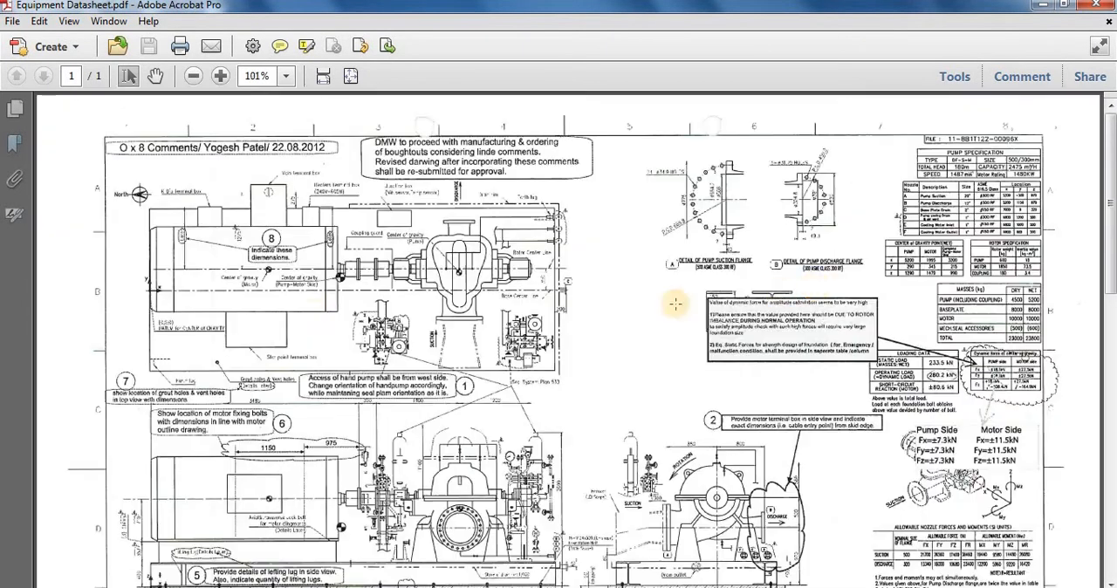
Step: Examine the elevation for the centre-of-gravity datum, the baseplate length and height, and the edge distances to the foundation
{"action": "scroll", "coordinate": [310, 349], "scroll_direction": "down", "scroll_amount": 1}
{"action": "scroll", "coordinate": [349, 384], "scroll_direction": "down", "scroll_amount": 1}
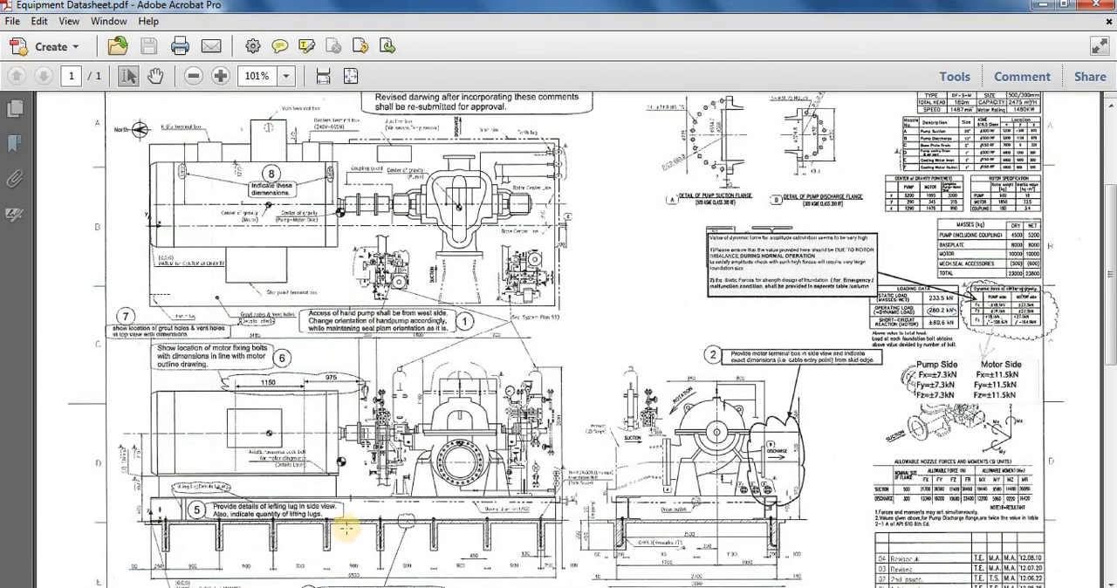
{"action": "scroll", "coordinate": [359, 498], "scroll_direction": "down", "scroll_amount": 1}
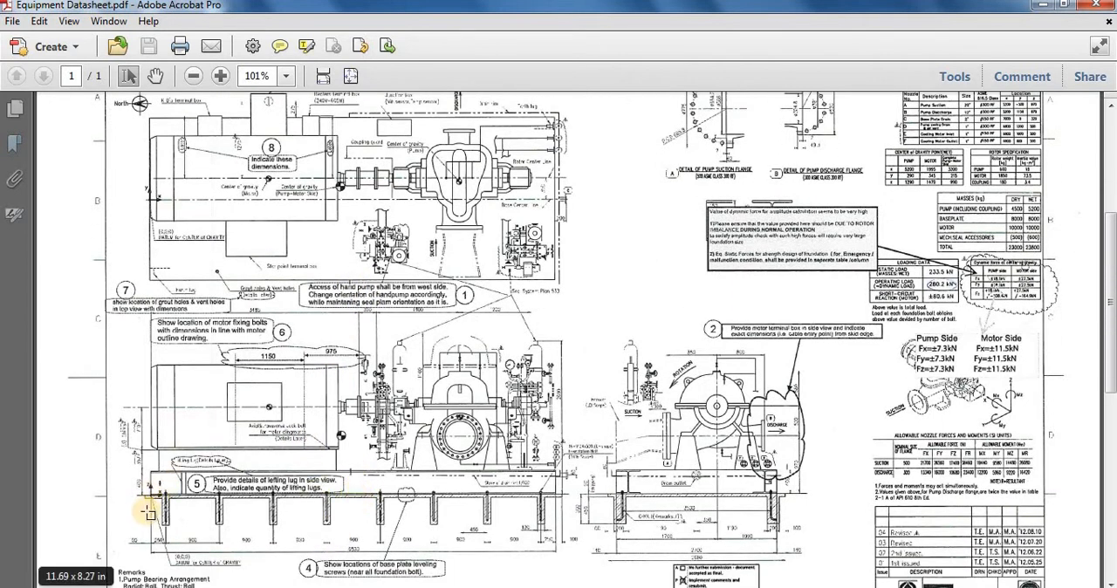
{"action": "left_click", "coordinate": [147, 511]}
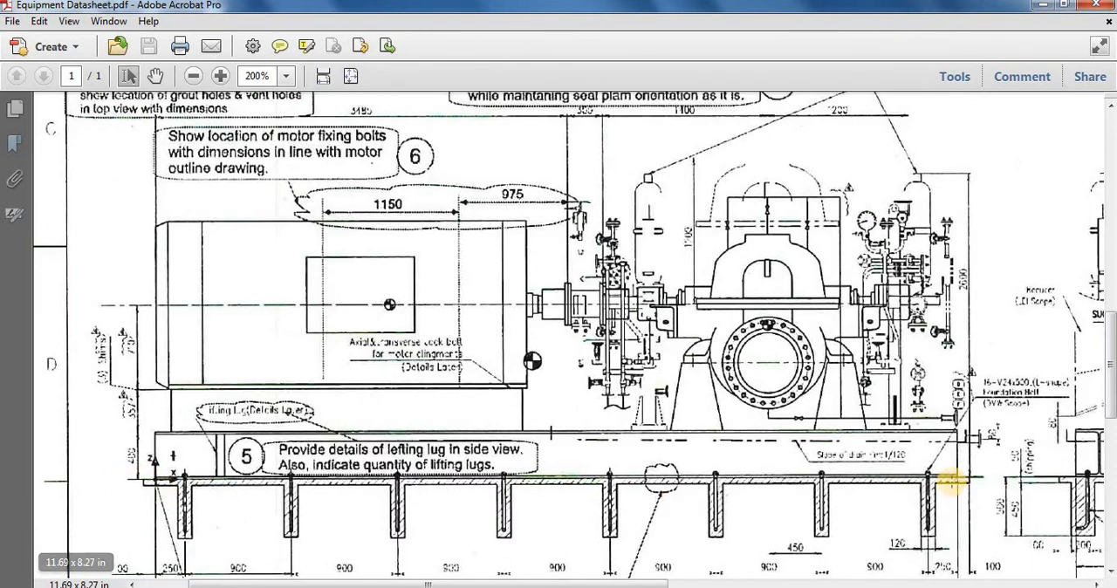
{"action": "scroll", "coordinate": [785, 410], "scroll_direction": "down", "scroll_amount": 1}
{"action": "scroll", "coordinate": [772, 418], "scroll_direction": "down", "scroll_amount": 1}
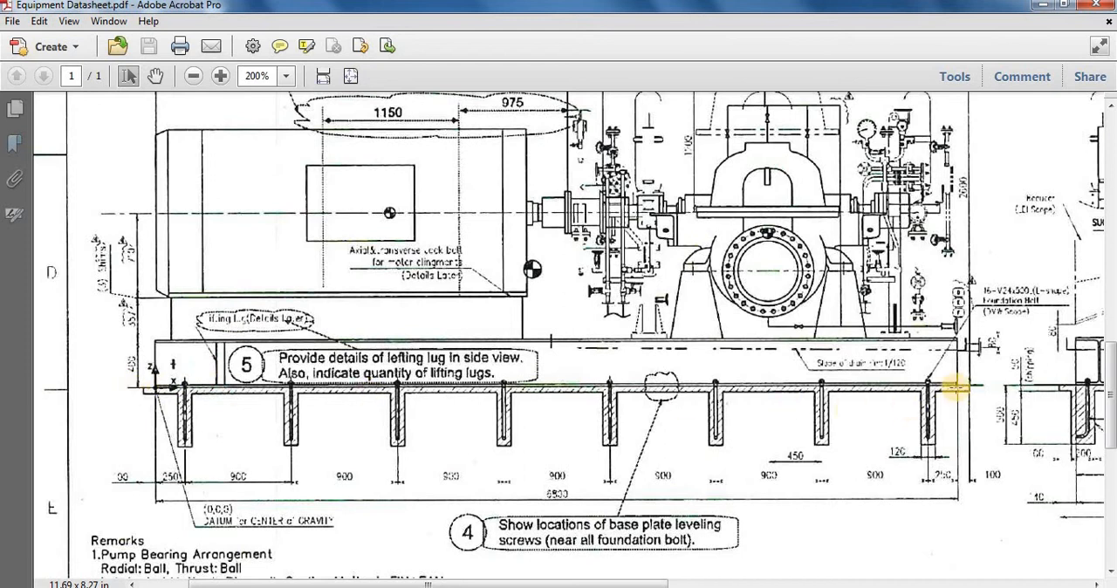
{"action": "scroll", "coordinate": [528, 442], "scroll_direction": "up", "scroll_amount": 3}
{"action": "scroll", "coordinate": [205, 411], "scroll_direction": "up", "scroll_amount": 4}
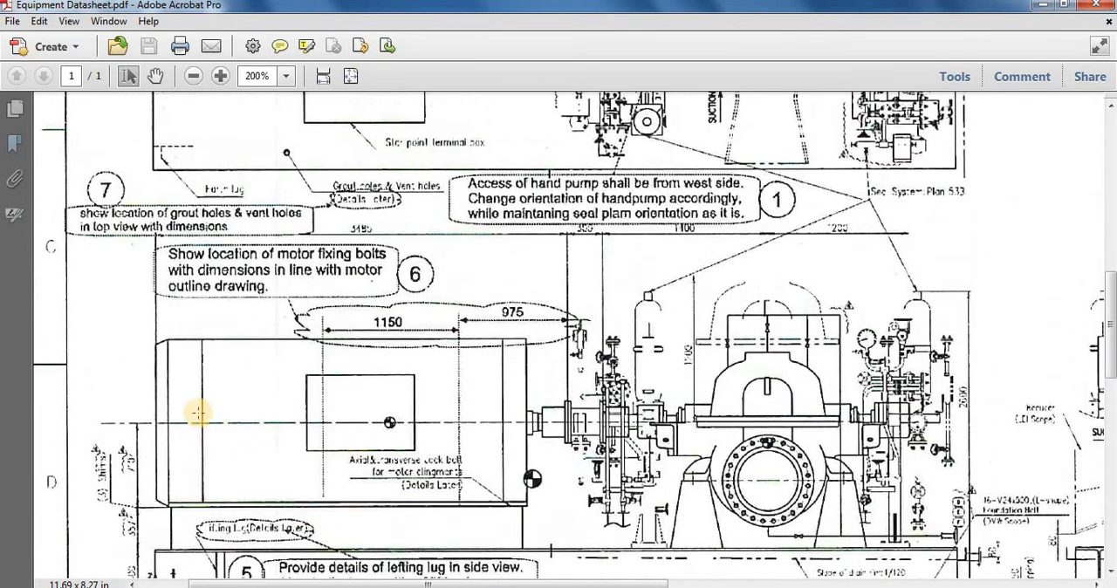
{"action": "scroll", "coordinate": [212, 399], "scroll_direction": "down", "scroll_amount": 6}
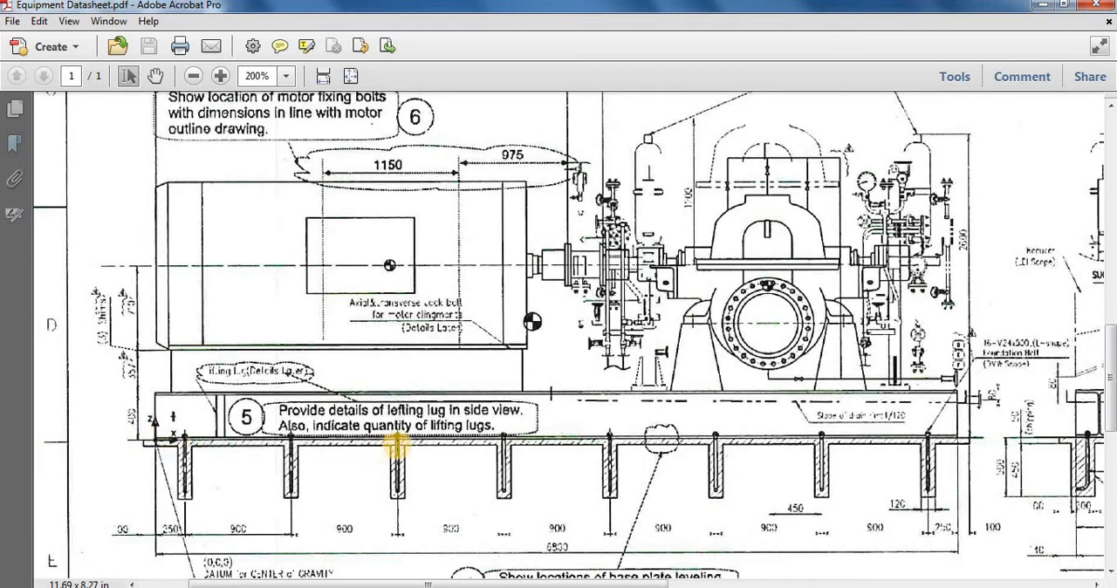
{"action": "scroll", "coordinate": [397, 448], "scroll_direction": "down", "scroll_amount": 4, "text": "ctrl"}
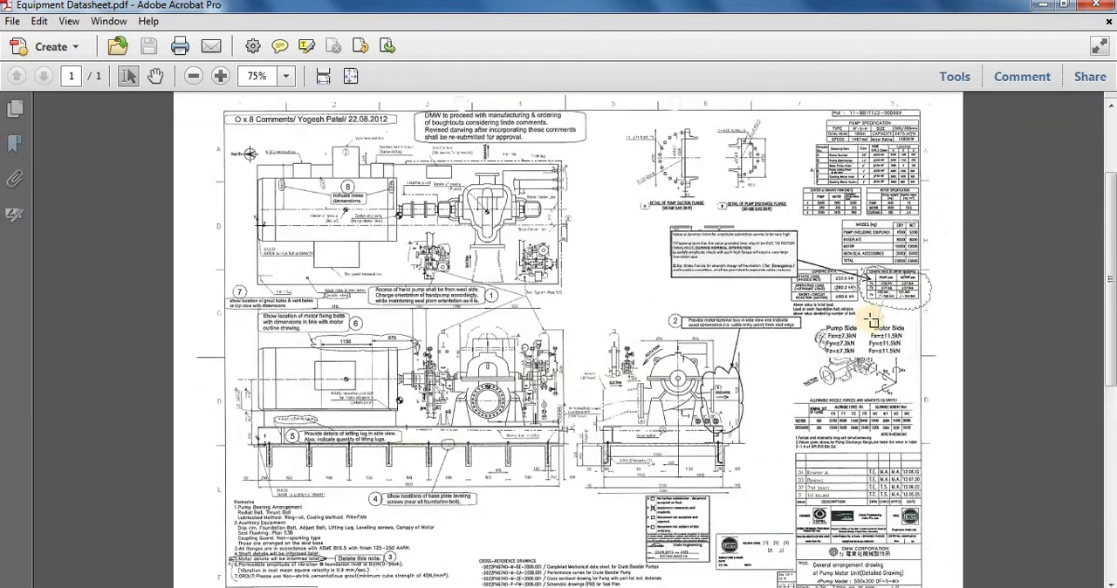
Step: Read the dynamic force, mass and center of gravity tables, and compare them with the coordinate calculations in the hand sketch 20201115_215539.pdf
{"action": "scroll", "coordinate": [1021, 273], "scroll_direction": "up", "scroll_amount": 1, "text": "ctrl"}
{"action": "scroll", "coordinate": [1021, 273], "scroll_direction": "up", "scroll_amount": 4, "text": "ctrl"}
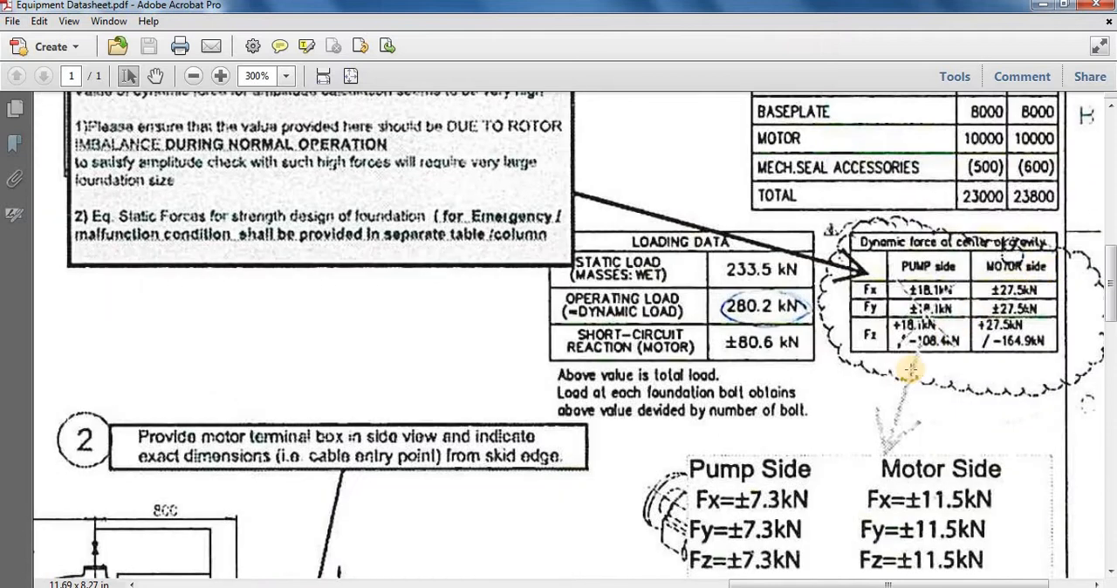
{"action": "scroll", "coordinate": [910, 375], "scroll_direction": "up", "scroll_amount": 5}
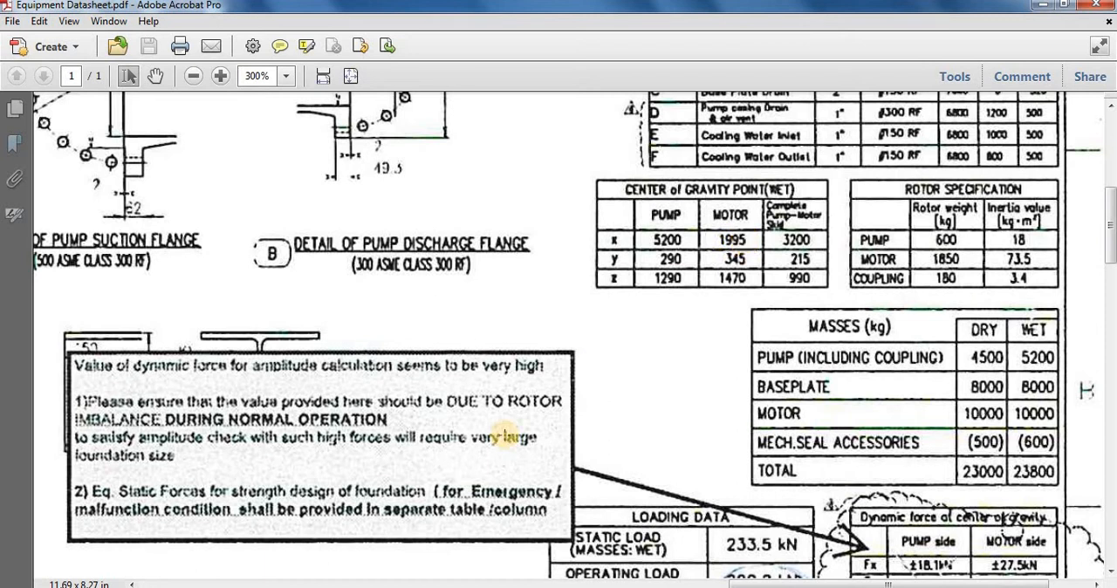
{"action": "mouse_move", "coordinate": [478, 587]}
{"action": "left_click", "coordinate": [563, 514]}
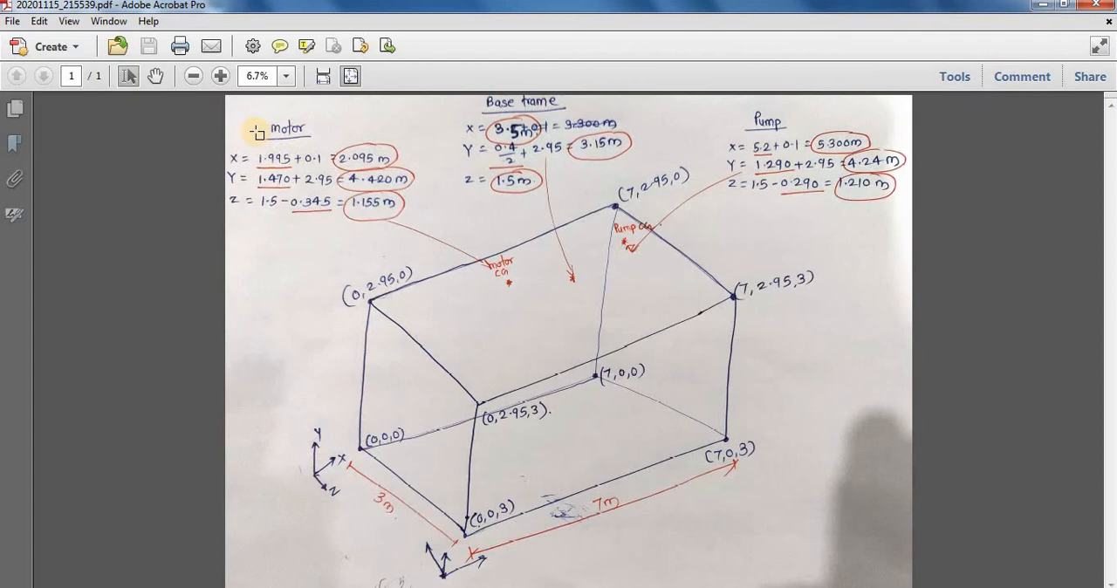
{"action": "scroll", "coordinate": [310, 228], "scroll_direction": "up", "scroll_amount": 3, "text": "ctrl"}
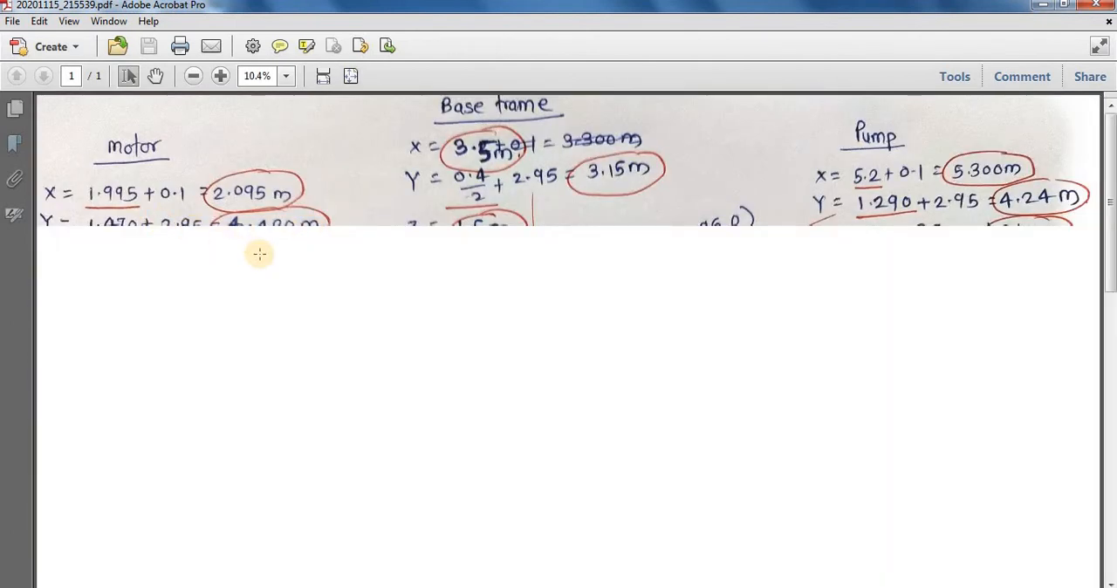
{"action": "scroll", "coordinate": [259, 252], "scroll_direction": "down", "scroll_amount": 2}
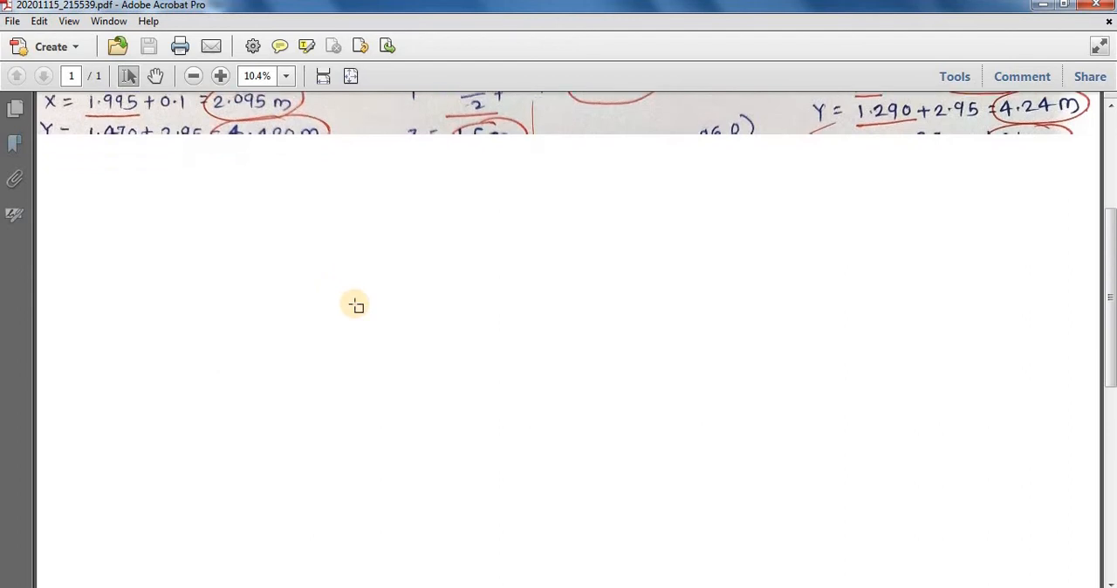
{"action": "scroll", "coordinate": [354, 305], "scroll_direction": "down", "scroll_amount": 3, "text": "ctrl"}
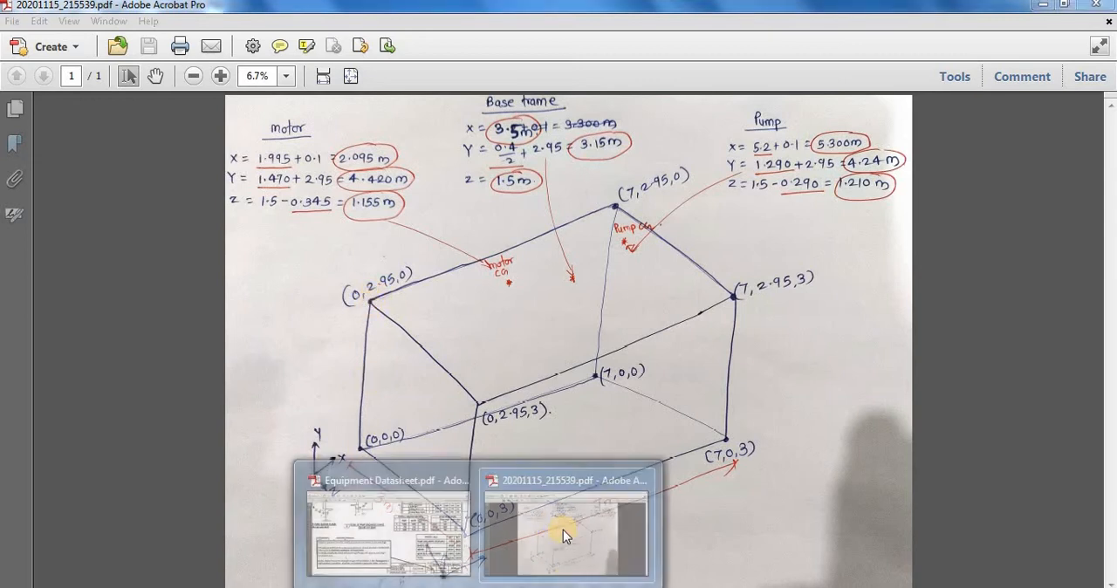
{"action": "left_click", "coordinate": [563, 534]}
Step: Return to Equipment Datasheet.pdf and examine the elevation's centre-of-gravity datum and baseplate height, relating them to the center of gravity table
{"action": "left_click", "coordinate": [388, 532]}
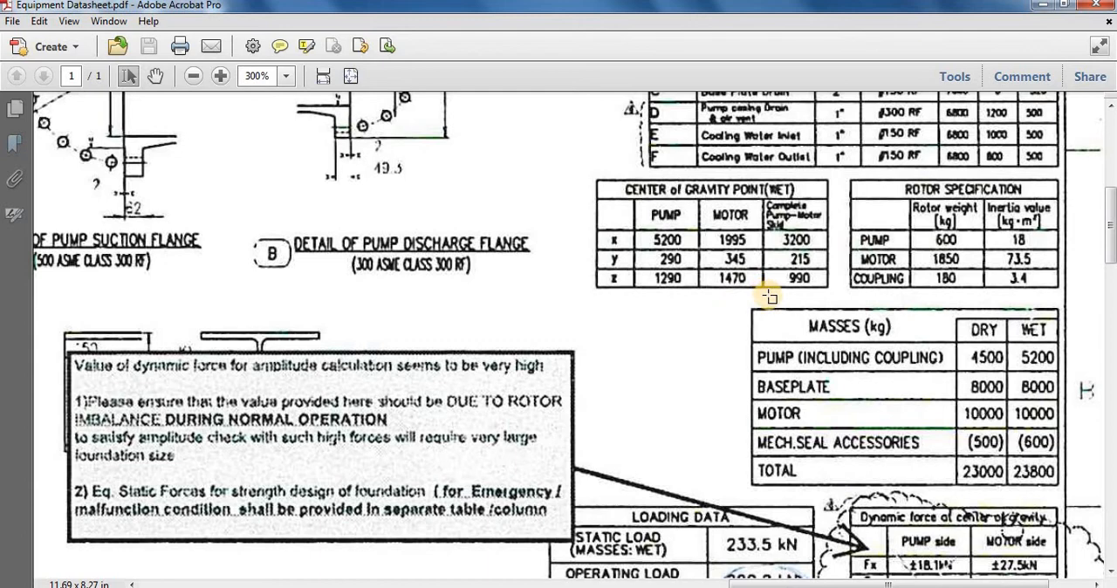
{"action": "scroll", "coordinate": [738, 279], "scroll_direction": "down", "scroll_amount": 4, "text": "ctrl"}
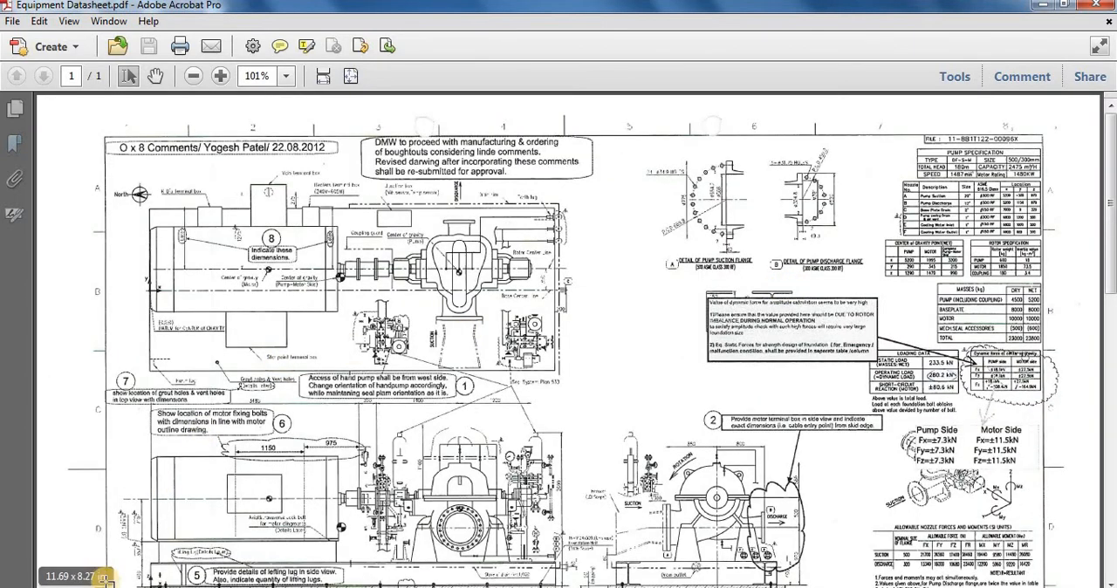
{"action": "scroll", "coordinate": [131, 571], "scroll_direction": "up", "scroll_amount": 3, "text": "ctrl"}
{"action": "scroll", "coordinate": [227, 436], "scroll_direction": "down", "scroll_amount": 2}
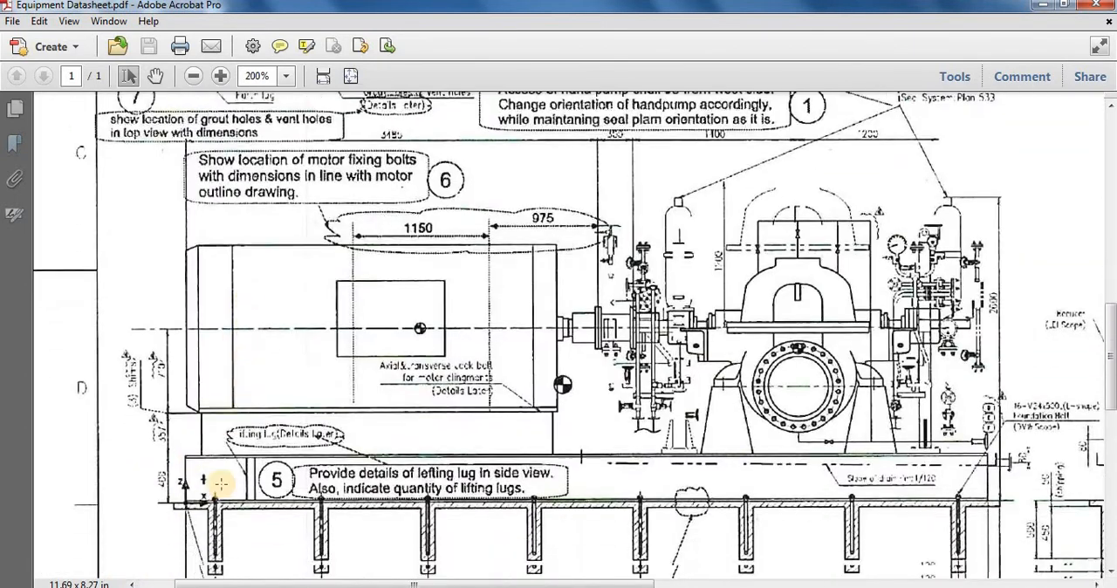
{"action": "scroll", "coordinate": [195, 551], "scroll_direction": "up", "scroll_amount": 2, "text": "ctrl"}
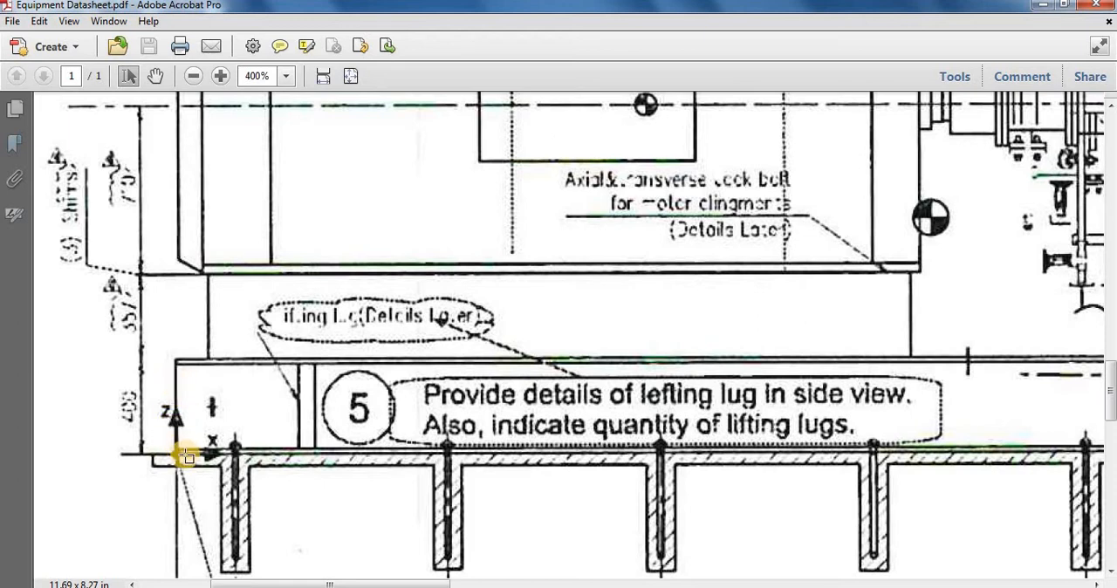
{"action": "scroll", "coordinate": [186, 455], "scroll_direction": "down", "scroll_amount": 1, "text": "ctrl"}
{"action": "scroll", "coordinate": [468, 273], "scroll_direction": "down", "scroll_amount": 2, "text": "ctrl"}
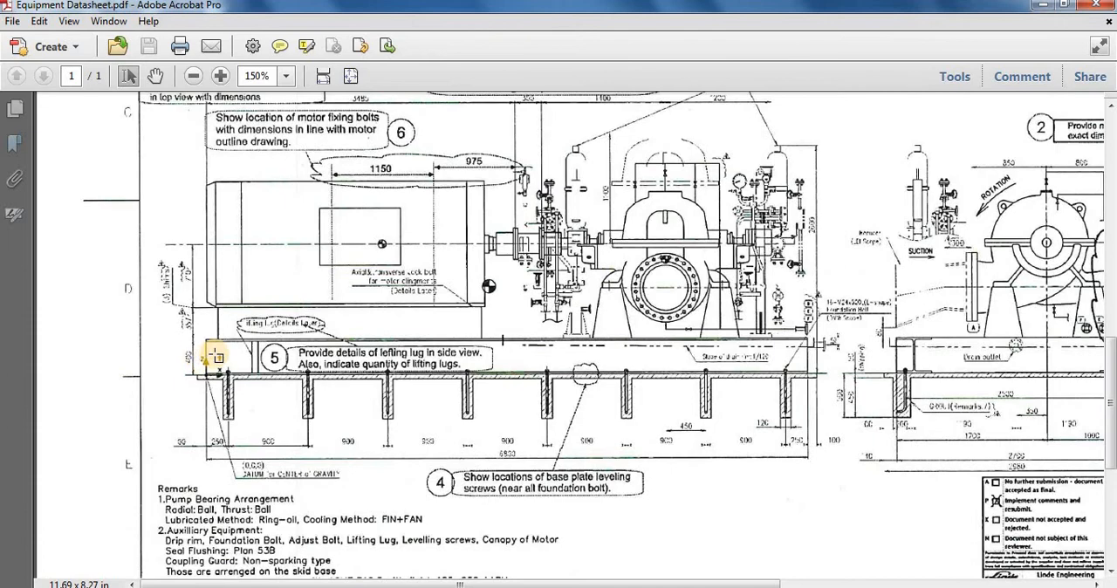
{"action": "scroll", "coordinate": [213, 353], "scroll_direction": "up", "scroll_amount": 2, "text": "ctrl"}
{"action": "scroll", "coordinate": [180, 485], "scroll_direction": "down", "scroll_amount": 4, "text": "ctrl"}
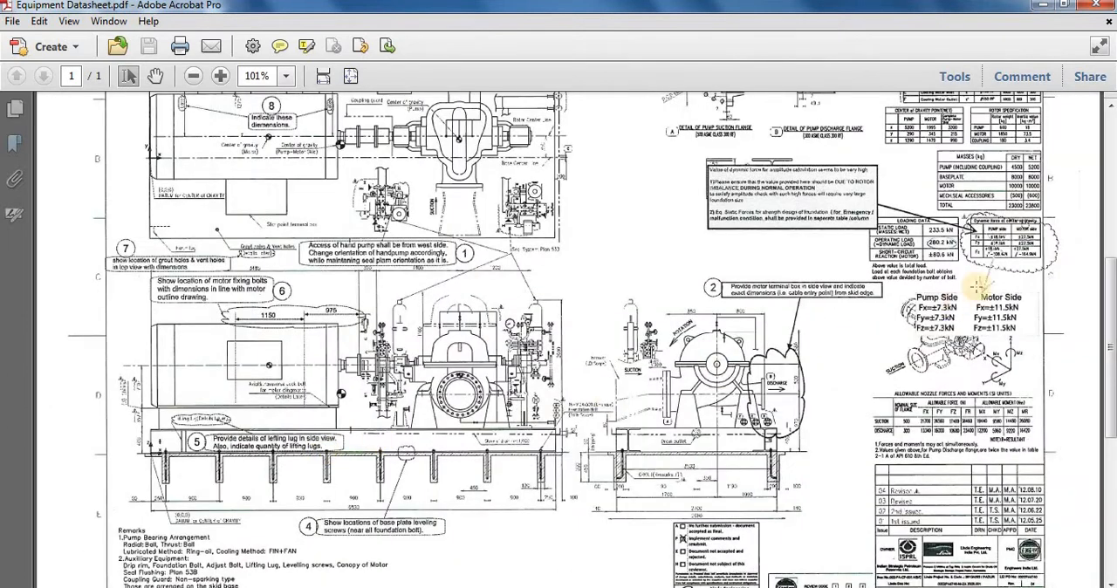
{"action": "scroll", "coordinate": [933, 176], "scroll_direction": "up", "scroll_amount": 1}
{"action": "scroll", "coordinate": [945, 199], "scroll_direction": "up", "scroll_amount": 5, "text": "ctrl"}
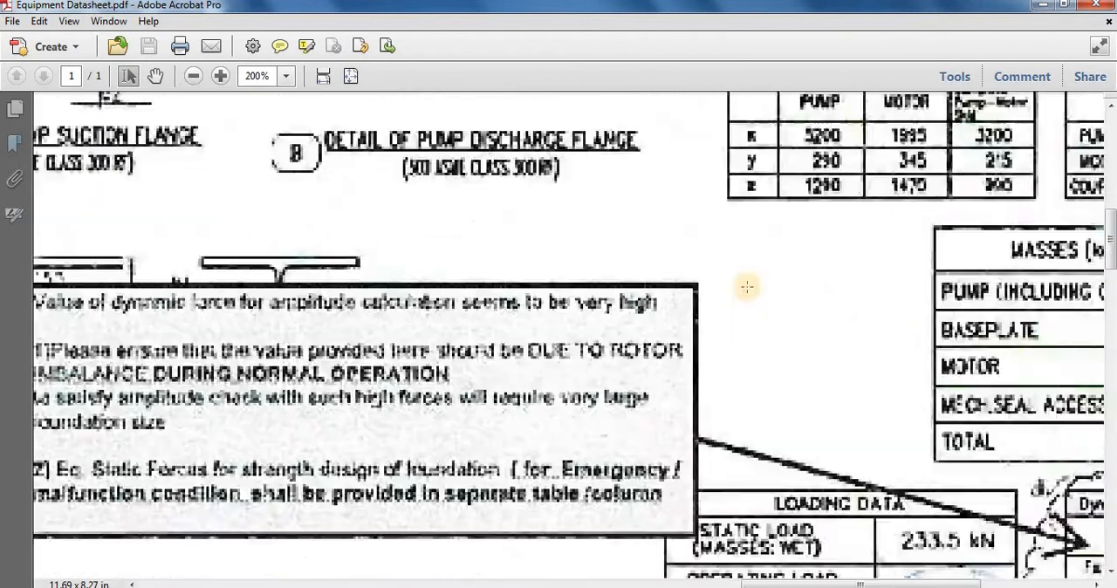
Step: Check the sketch's motor Z calculation against the datasheet's motor y value and the motor's centre of gravity in the plan view
{"action": "left_click", "coordinate": [427, 587]}
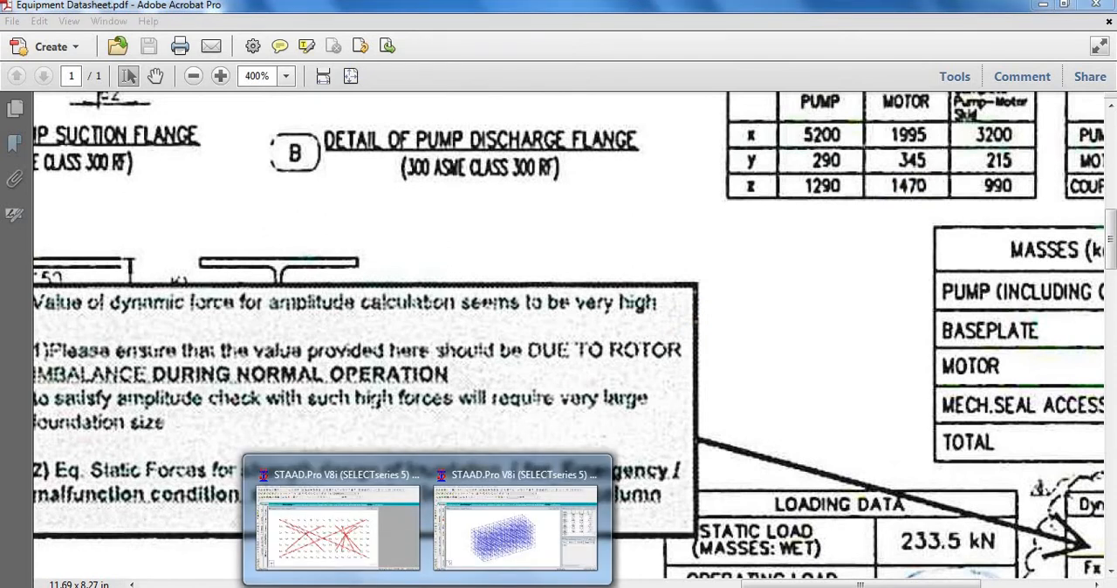
{"action": "left_click", "coordinate": [504, 488]}
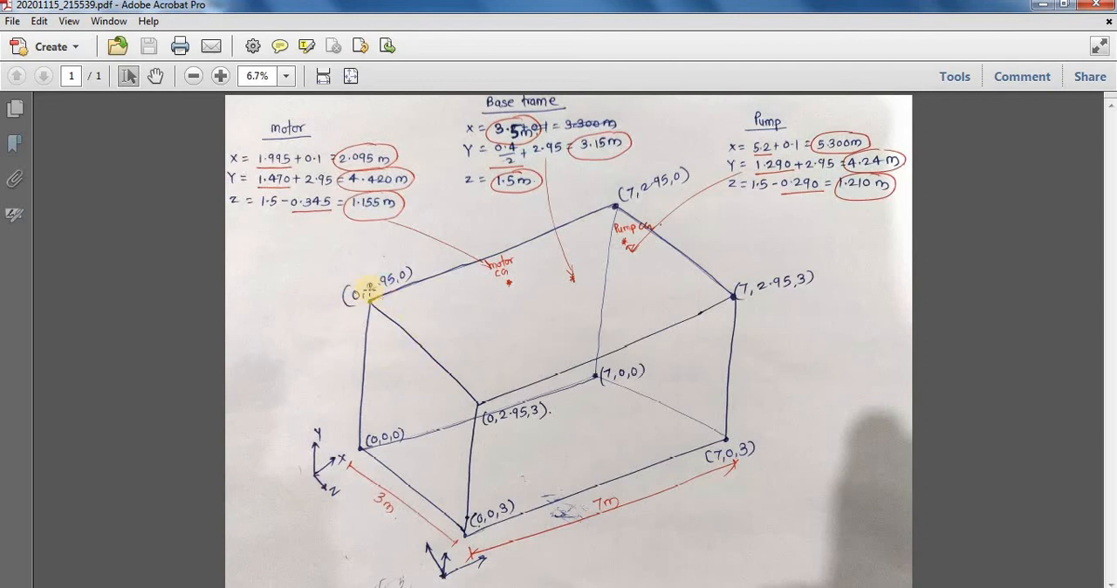
{"action": "left_click", "coordinate": [388, 534]}
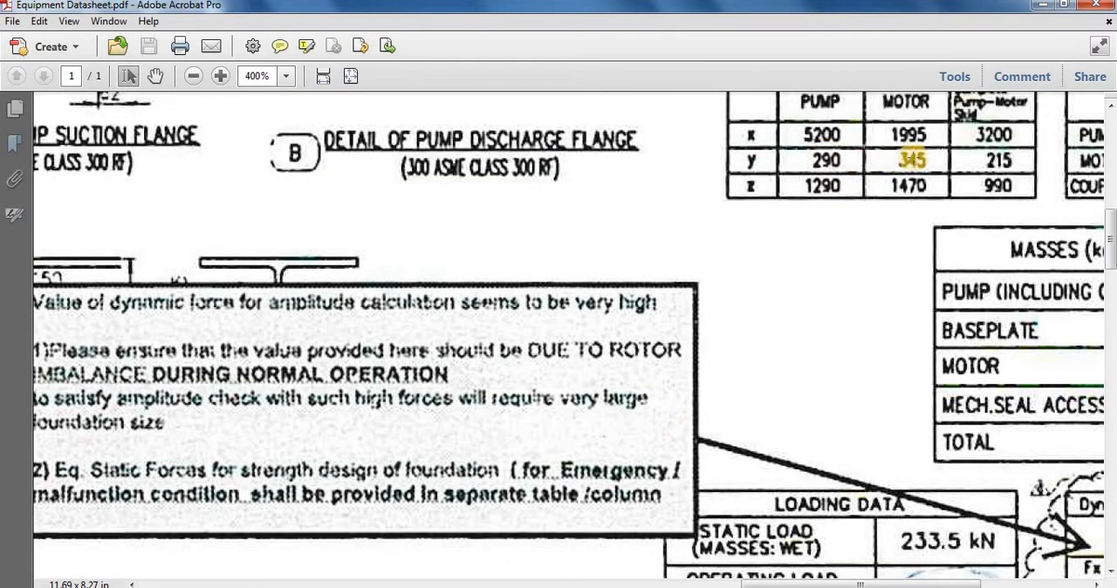
{"action": "scroll", "coordinate": [925, 271], "scroll_direction": "down", "scroll_amount": 4, "text": "ctrl"}
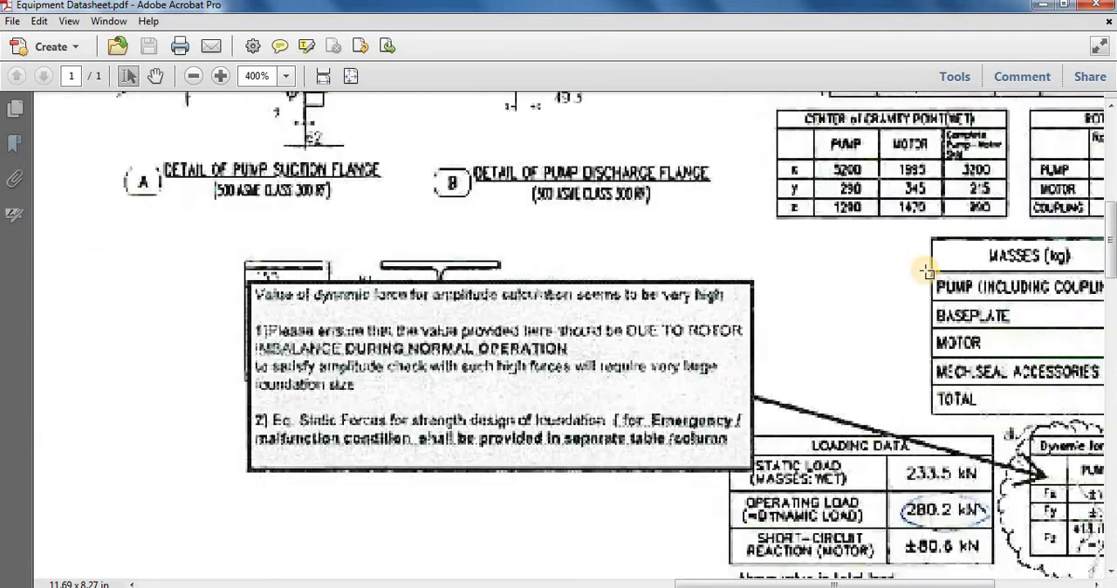
{"action": "scroll", "coordinate": [506, 212], "scroll_direction": "down", "scroll_amount": 2, "text": "ctrl"}
{"action": "scroll", "coordinate": [242, 200], "scroll_direction": "up", "scroll_amount": 2, "text": "ctrl"}
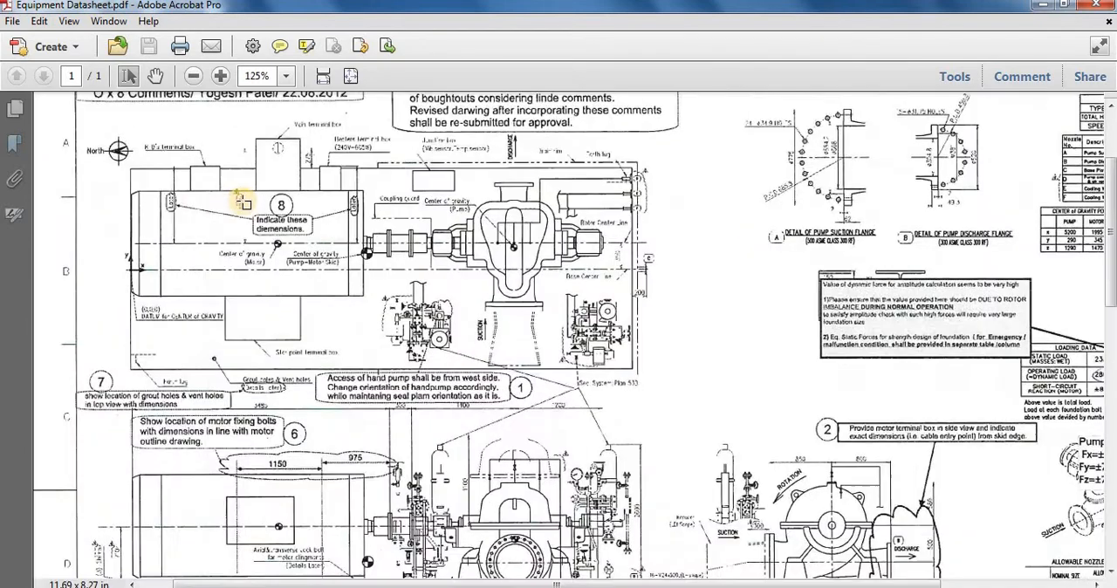
{"action": "scroll", "coordinate": [109, 284], "scroll_direction": "up", "scroll_amount": 1, "text": "ctrl"}
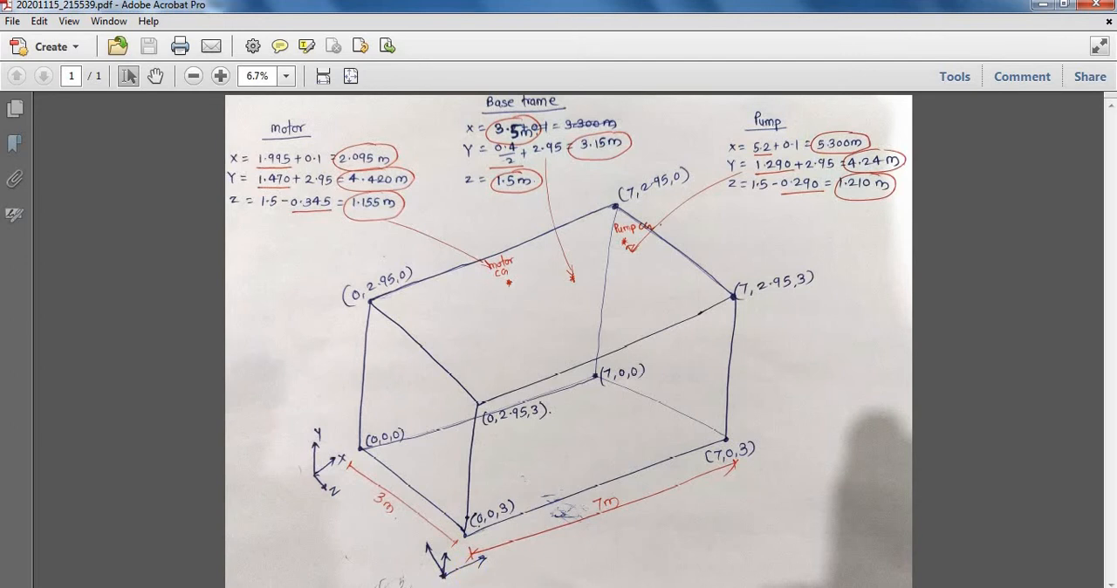
Step: Review the sketch's centre-of-gravity calculations again and compare them with the pump and motor columns of the datasheet's center of gravity table
{"action": "left_click", "coordinate": [478, 587]}
{"action": "left_click", "coordinate": [603, 543]}
{"action": "left_click", "coordinate": [478, 587]}
{"action": "left_click", "coordinate": [383, 524]}
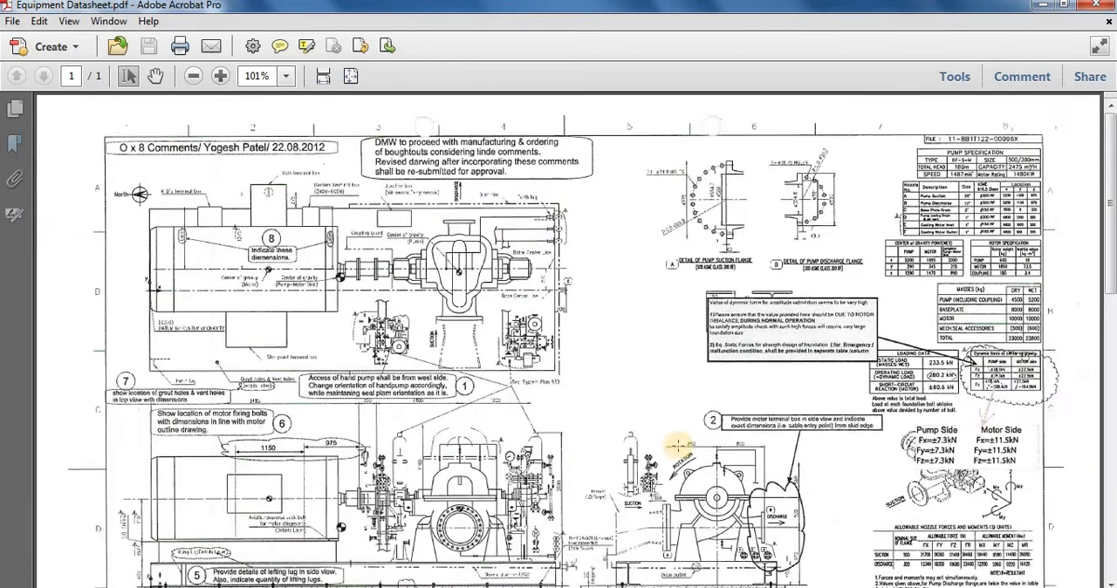
{"action": "scroll", "coordinate": [1104, 400], "scroll_direction": "up", "scroll_amount": 2, "text": "ctrl"}
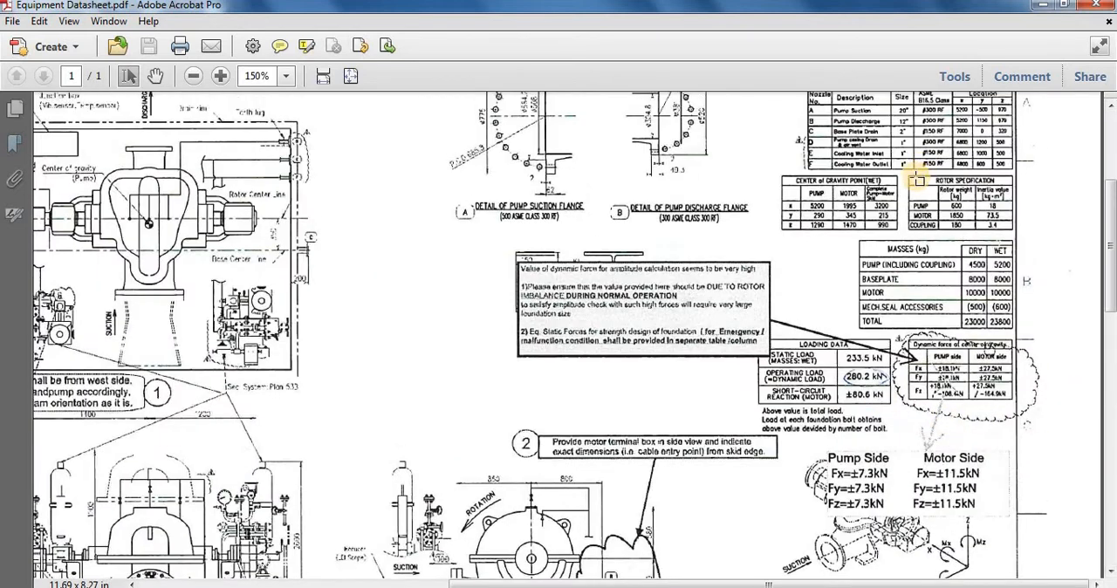
{"action": "scroll", "coordinate": [918, 180], "scroll_direction": "up", "scroll_amount": 4, "text": "ctrl"}
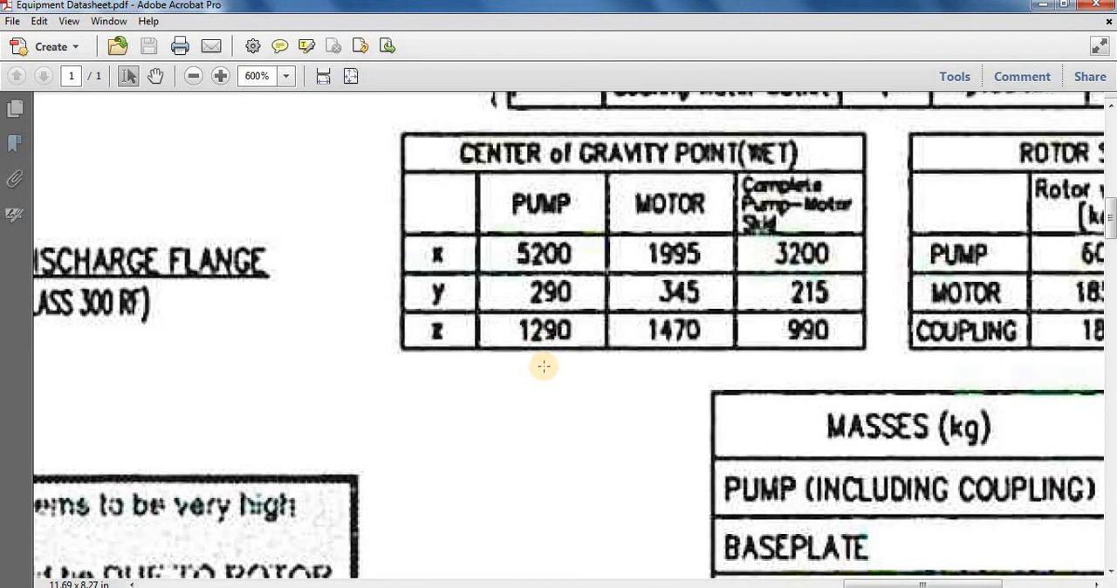
Step: Switch to the Block Foundation model in STAAD.Pro and accept the automatic save of the file
{"action": "left_click", "coordinate": [427, 587]}
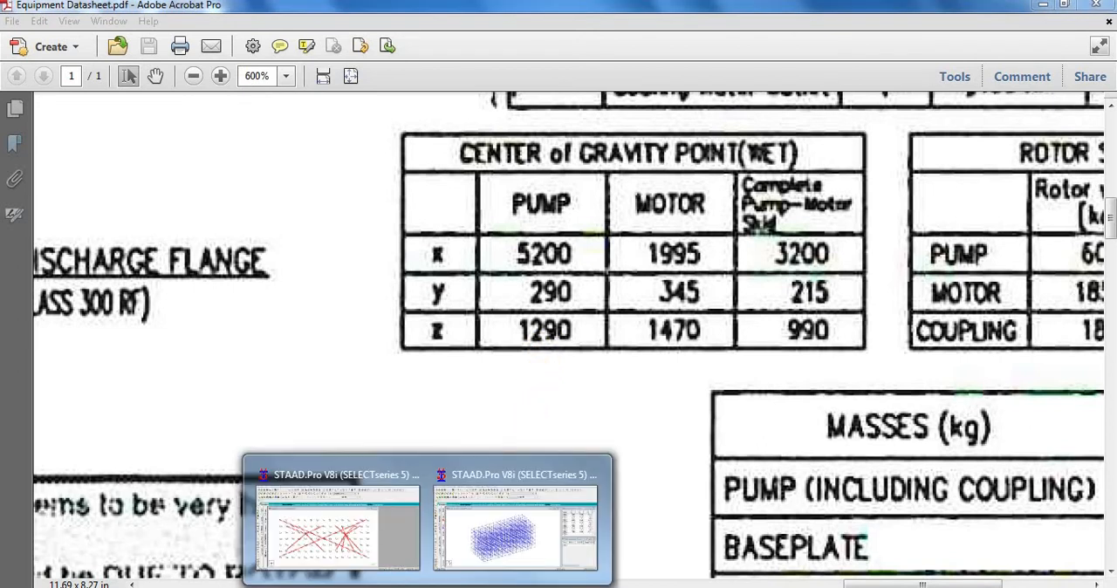
{"action": "left_click", "coordinate": [516, 528]}
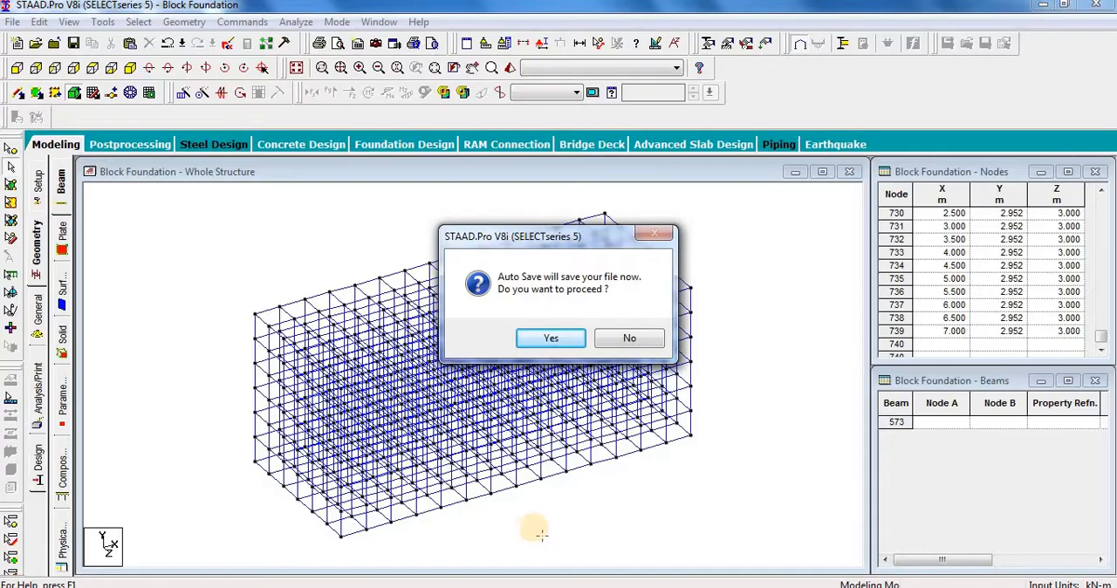
{"action": "left_click", "coordinate": [526, 340]}
{"action": "left_click", "coordinate": [455, 325]}
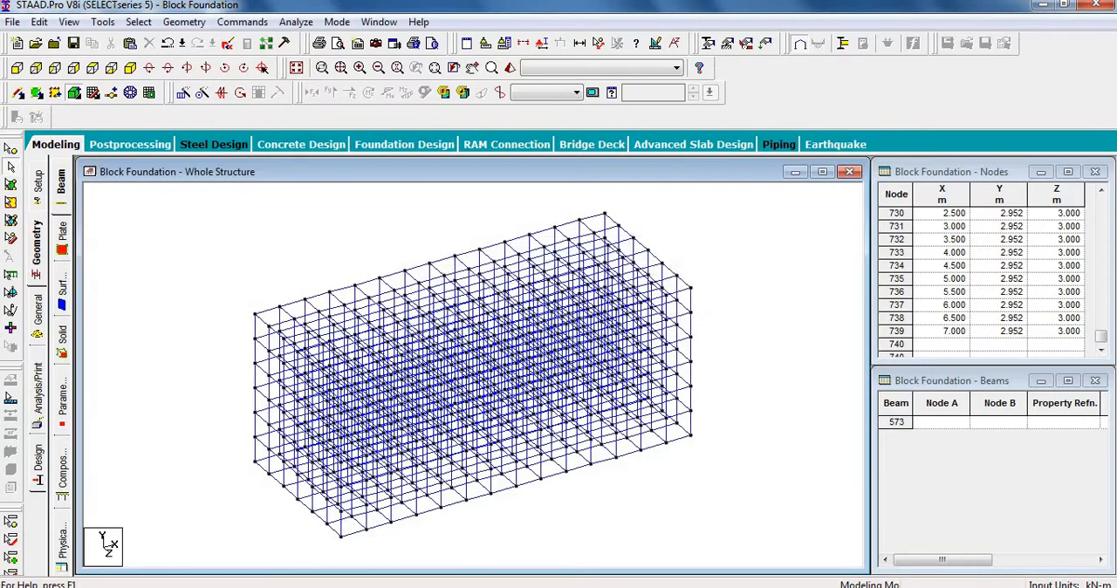
Step: Check the motor, base frame and pump centre-of-gravity coordinates on the sketch PDF and return to the Block Foundation model in STAAD.Pro
{"action": "left_click", "coordinate": [552, 511]}
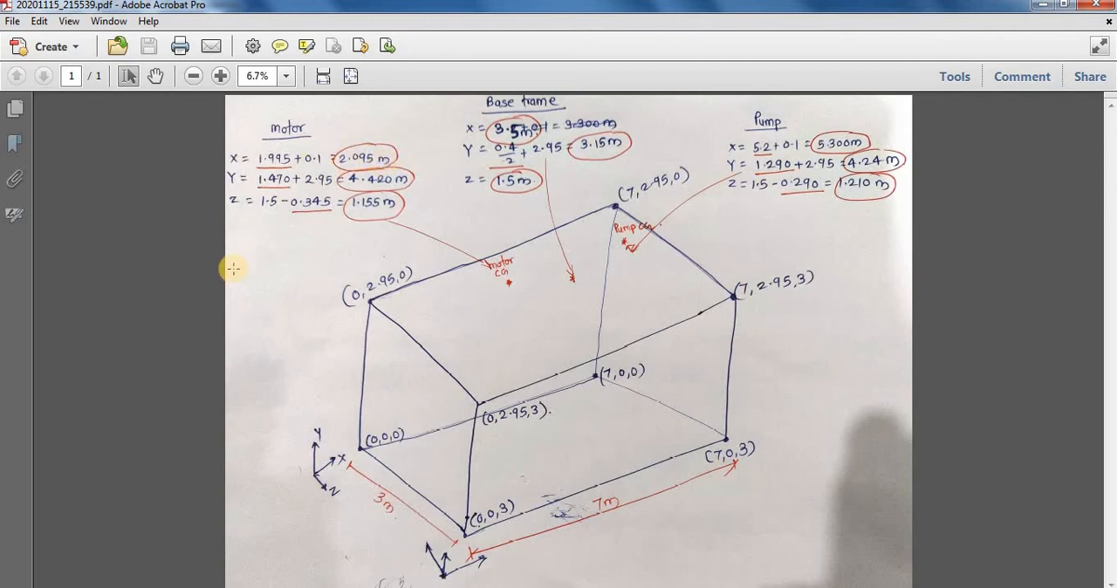
{"action": "mouse_move", "coordinate": [506, 581]}
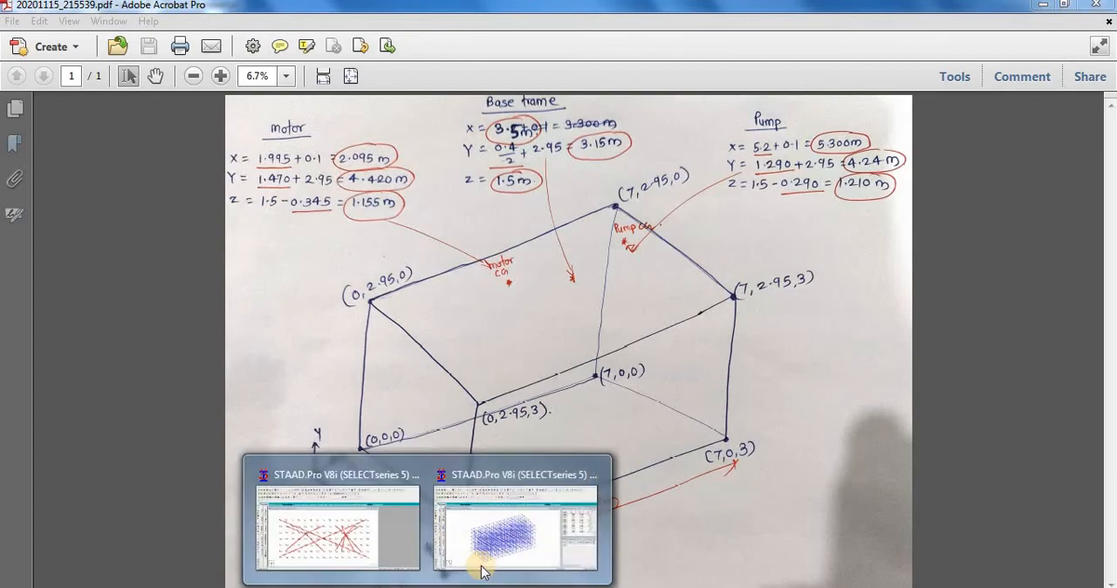
{"action": "left_click", "coordinate": [523, 533]}
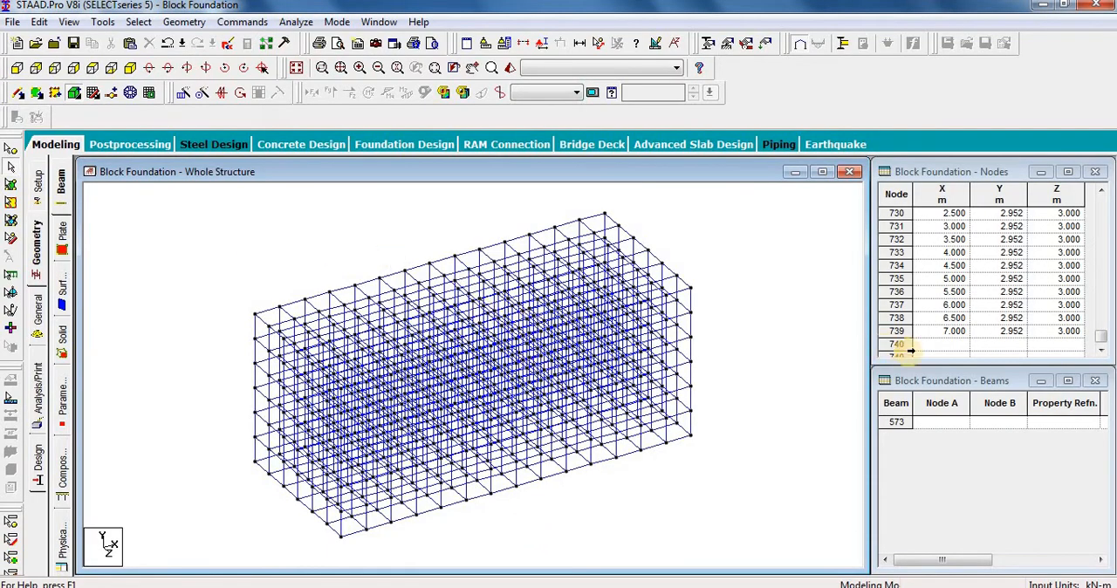
Step: Add a node for the motor's centre of gravity at the end of the node table, with X 2.095, Y 4.420 and Z 1.155 m
{"action": "left_click", "coordinate": [35, 248]}
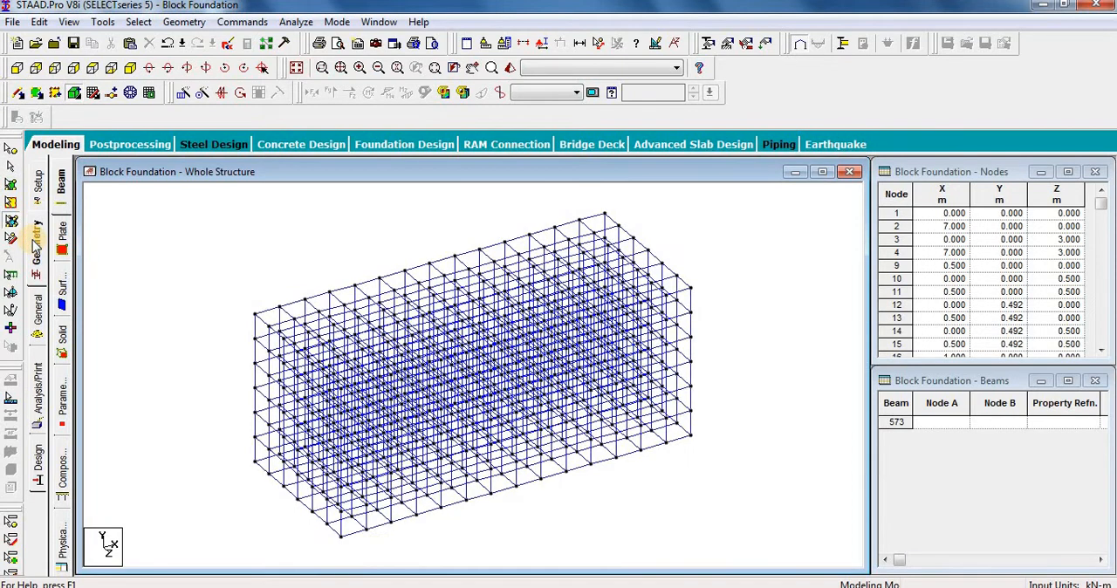
{"action": "left_click", "coordinate": [1101, 350]}
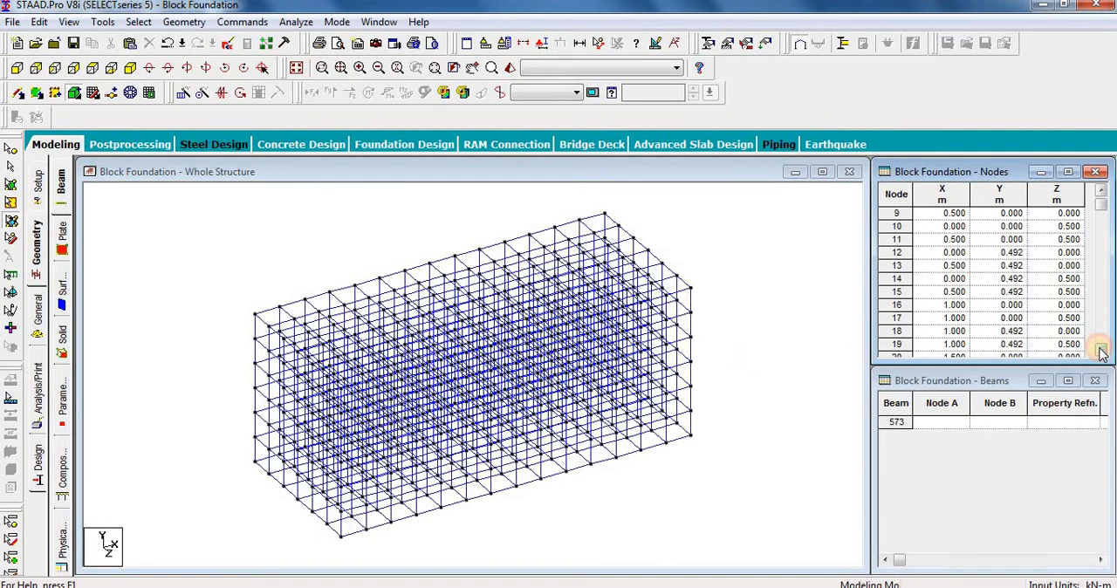
{"action": "left_click", "coordinate": [1100, 348]}
{"action": "left_click_drag", "start_coordinate": [1099, 205], "coordinate": [1106, 350]}
{"action": "left_click", "coordinate": [956, 345]}
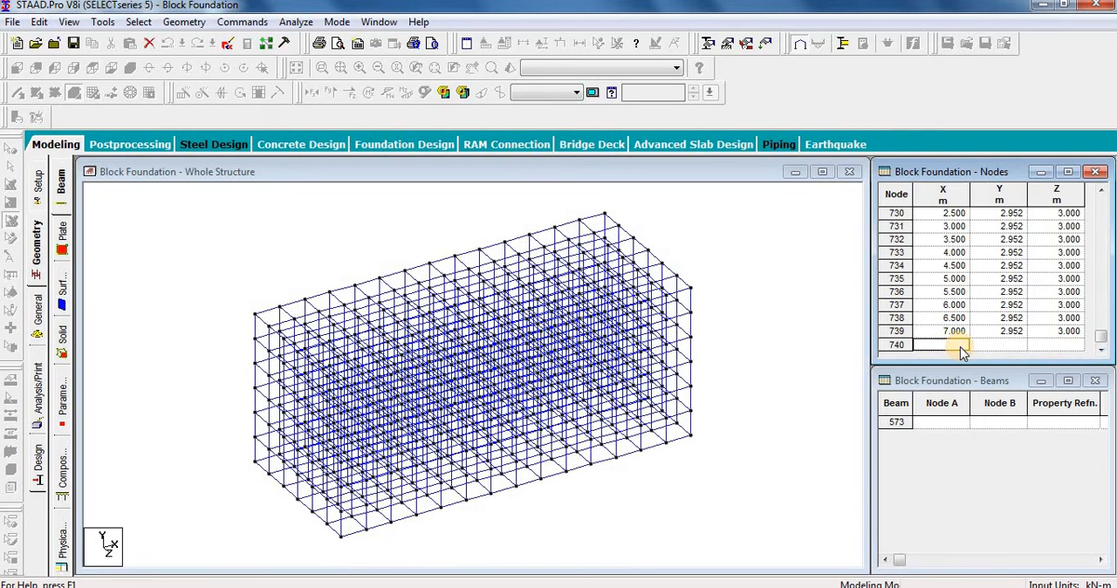
{"action": "type", "text": "2.0"}
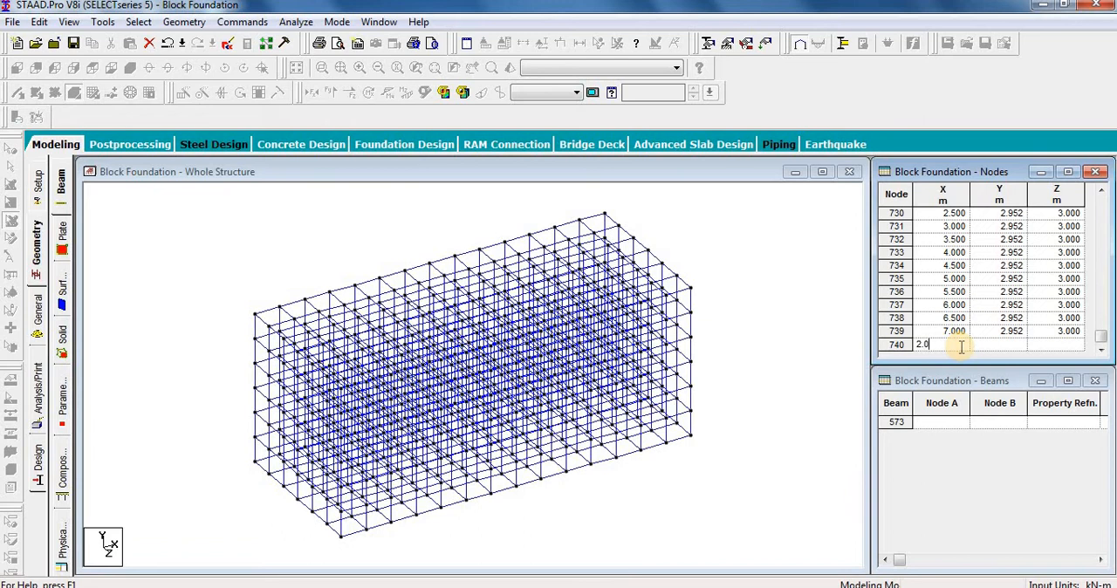
{"action": "type", "text": "95"}
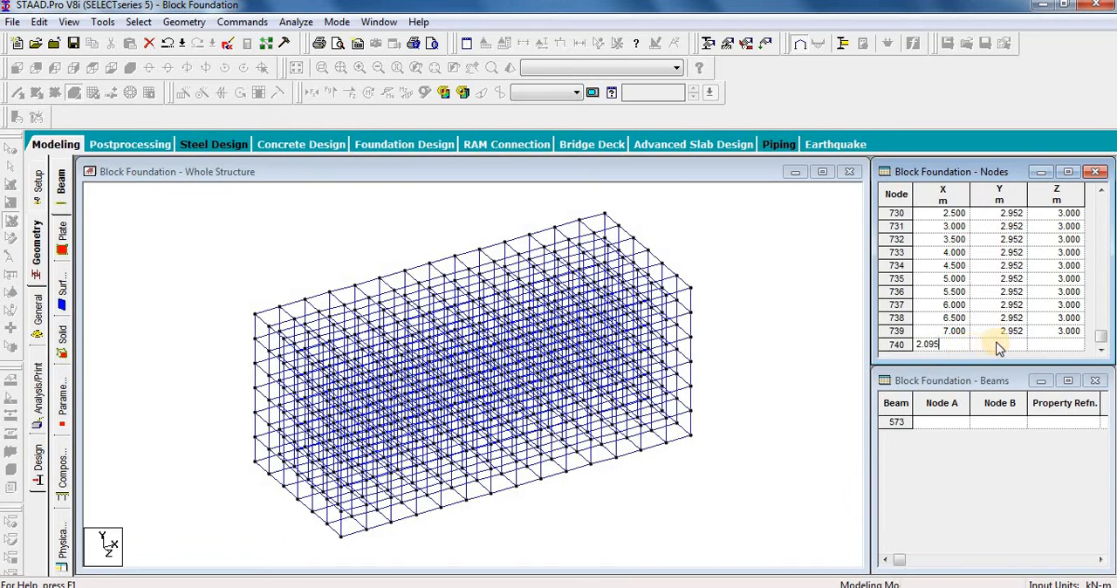
{"action": "left_click", "coordinate": [1009, 345]}
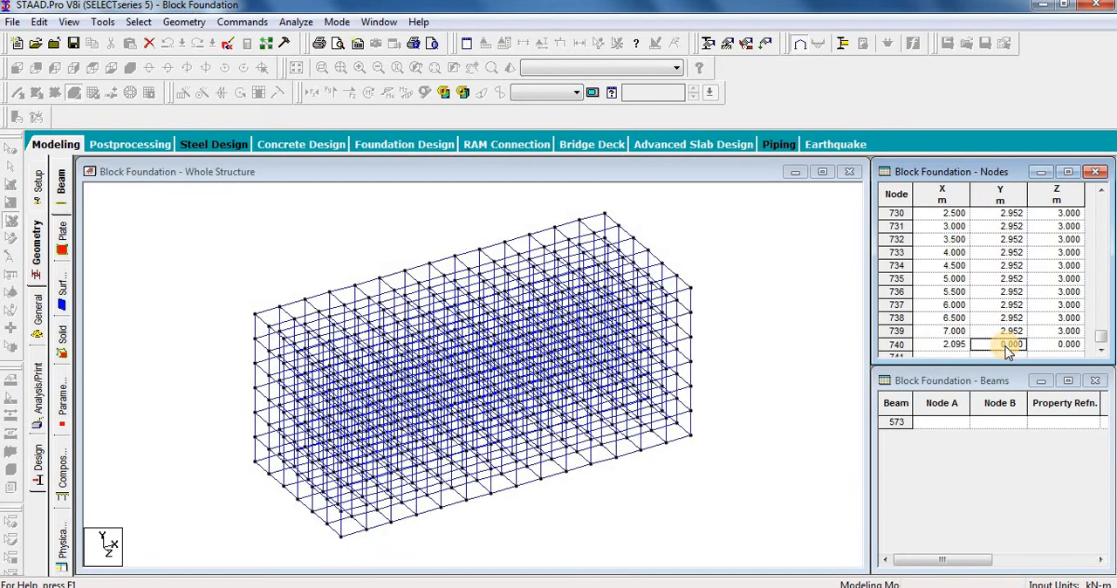
{"action": "type", "text": "4.4"}
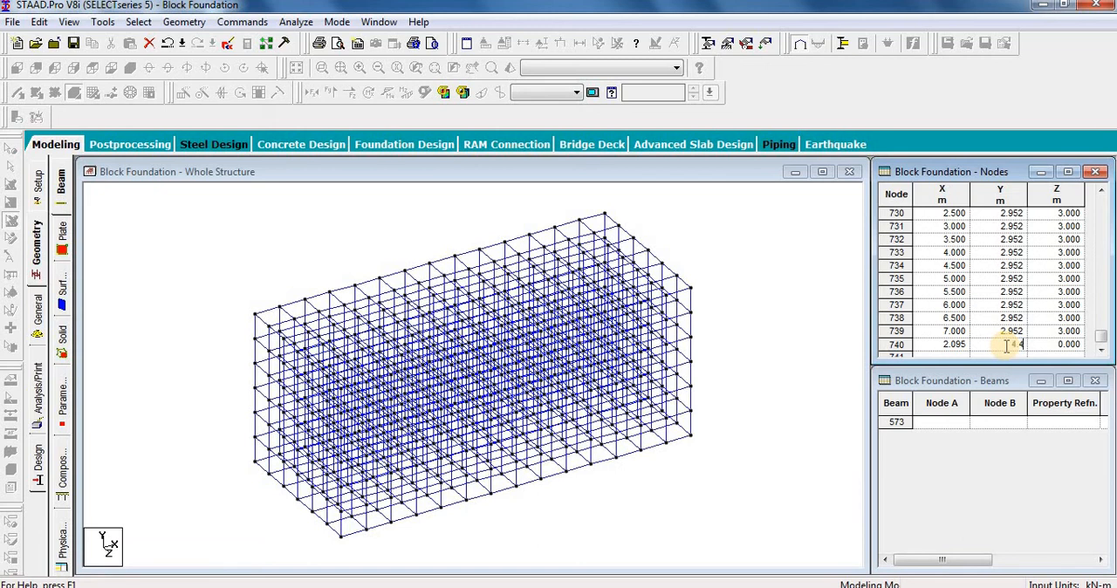
{"action": "type", "text": "20"}
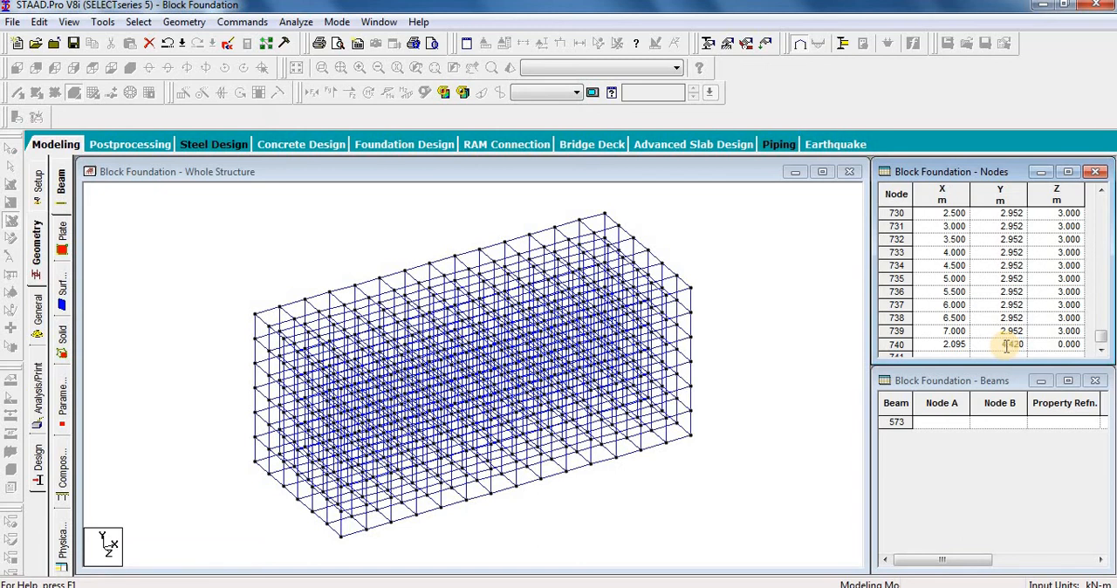
{"action": "left_click", "coordinate": [1064, 345]}
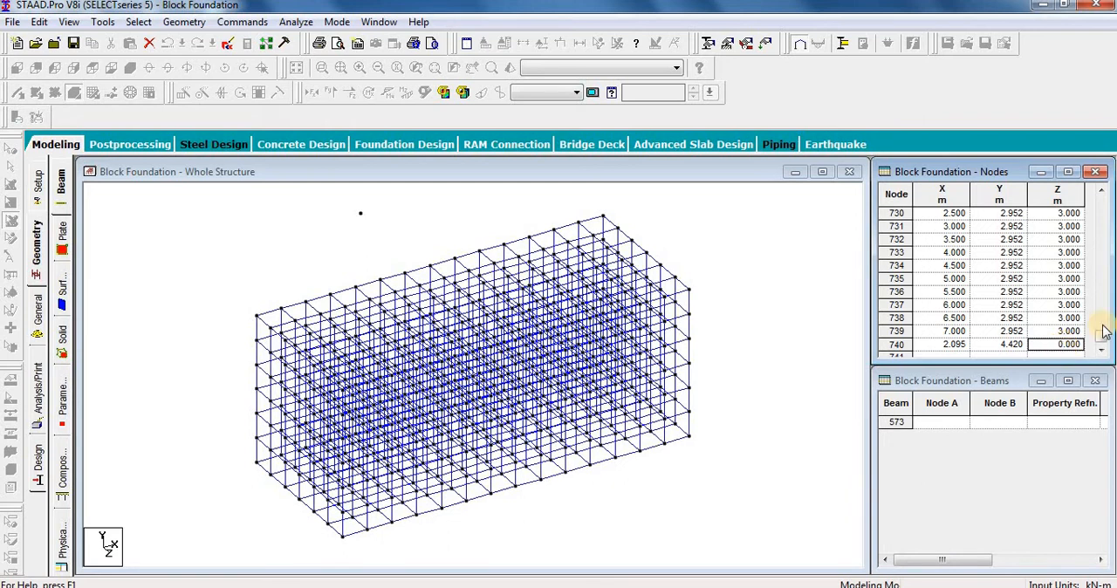
{"action": "type", "text": "1.1"}
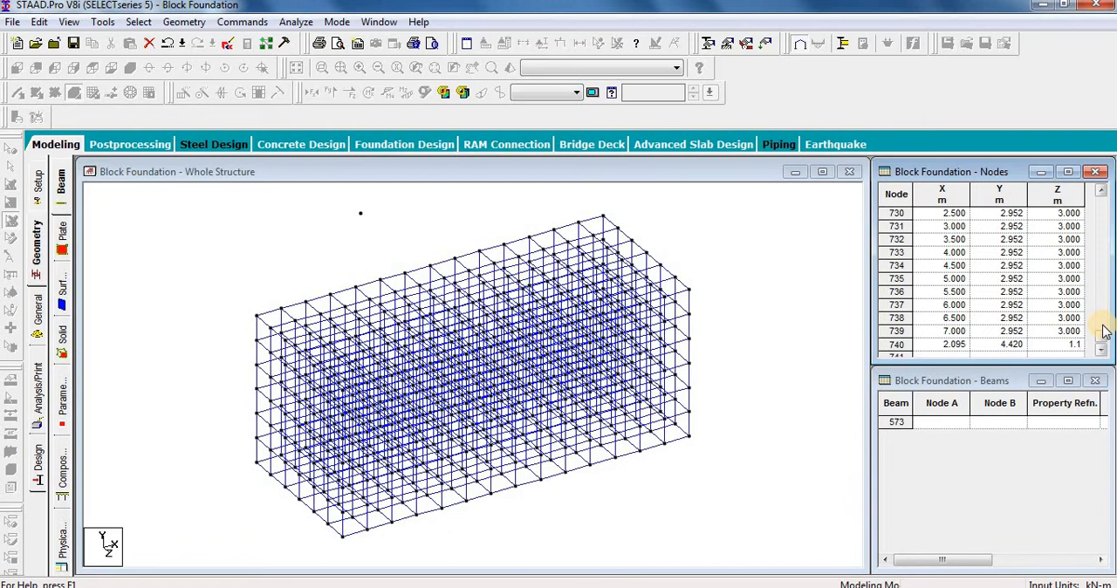
{"action": "type", "text": "55"}
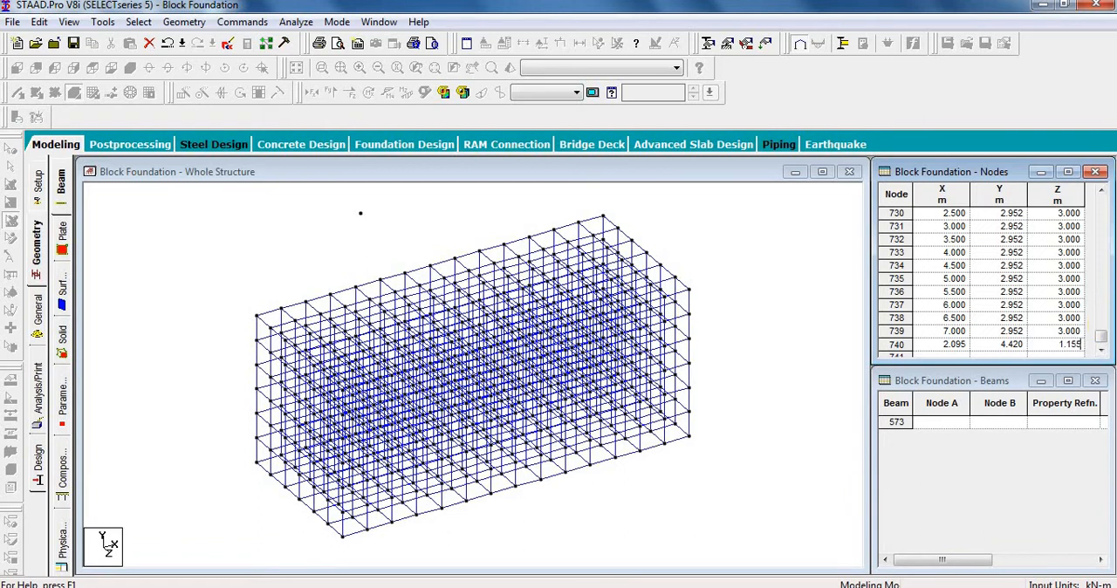
{"action": "key", "text": "Return"}
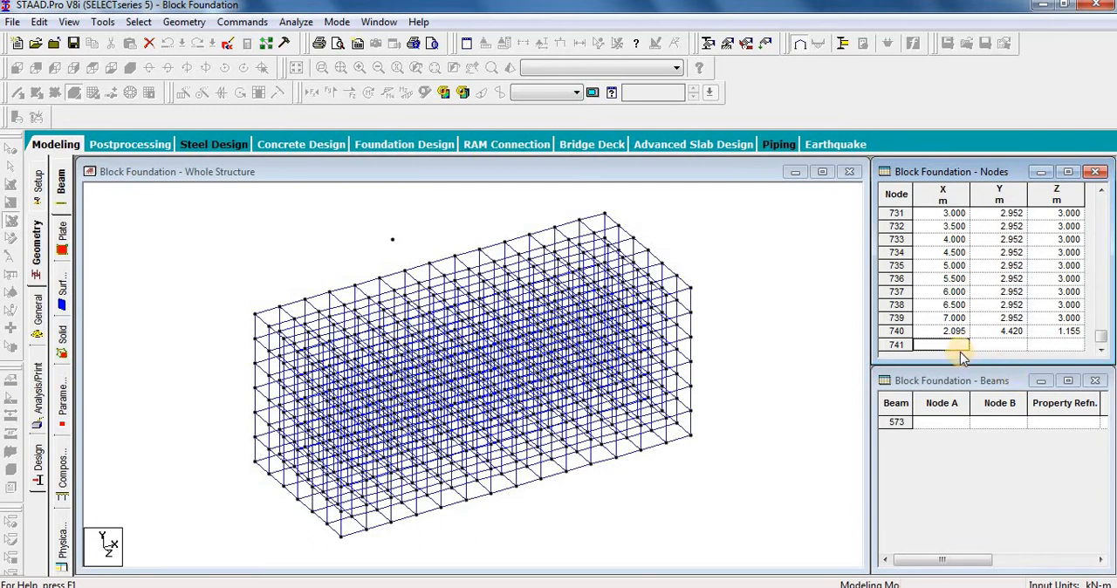
Step: Add a node for the pump's centre of gravity at X 5.300, Y 4.240 and Z 1.210 m
{"action": "type", "text": "5.3"}
{"action": "key", "text": "Tab"}
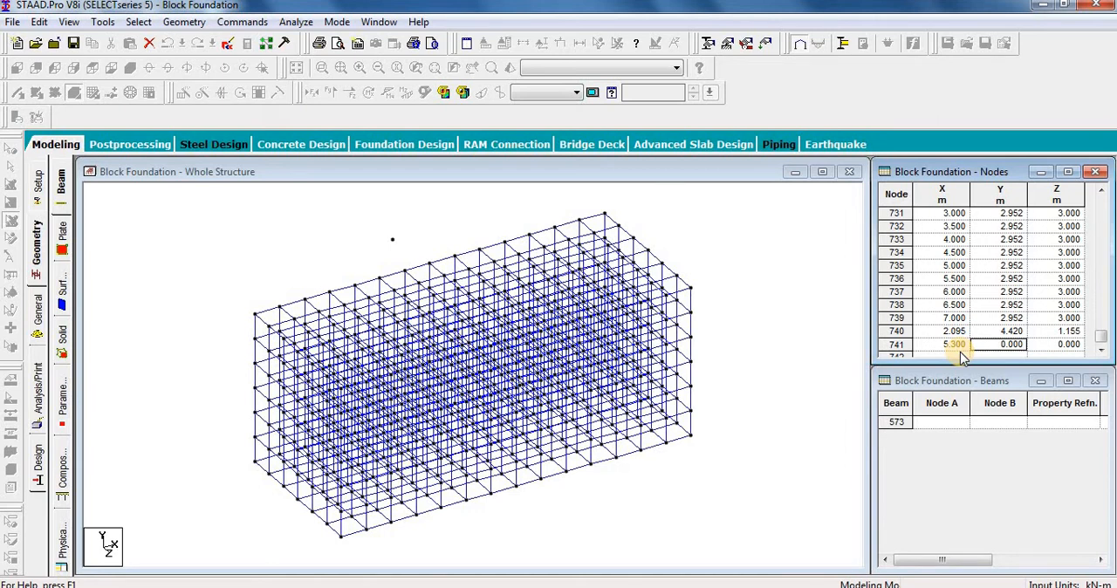
{"action": "type", "text": "4.240"}
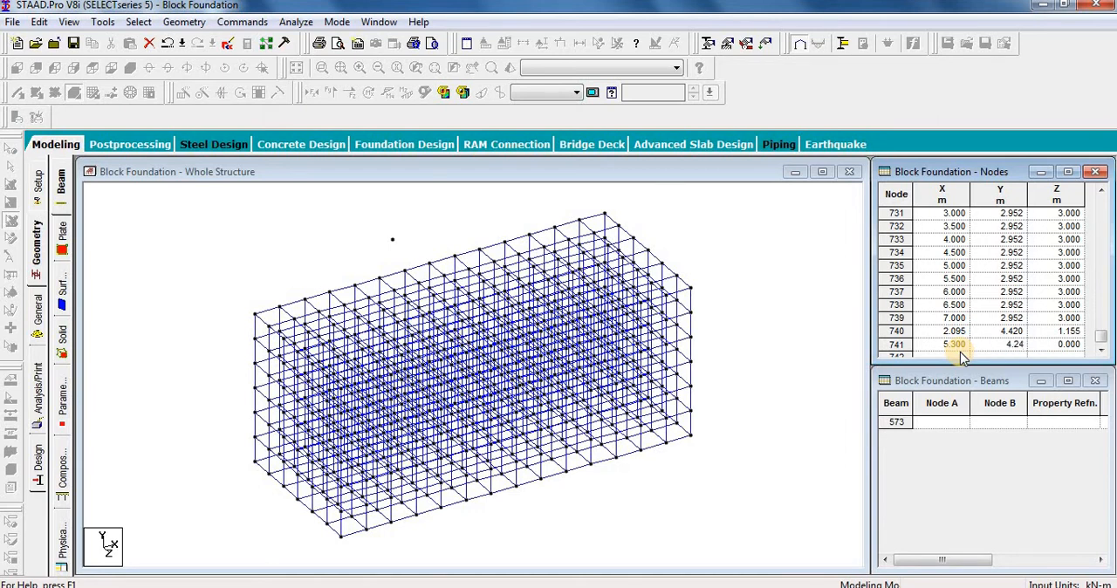
{"action": "key", "text": "Tab"}
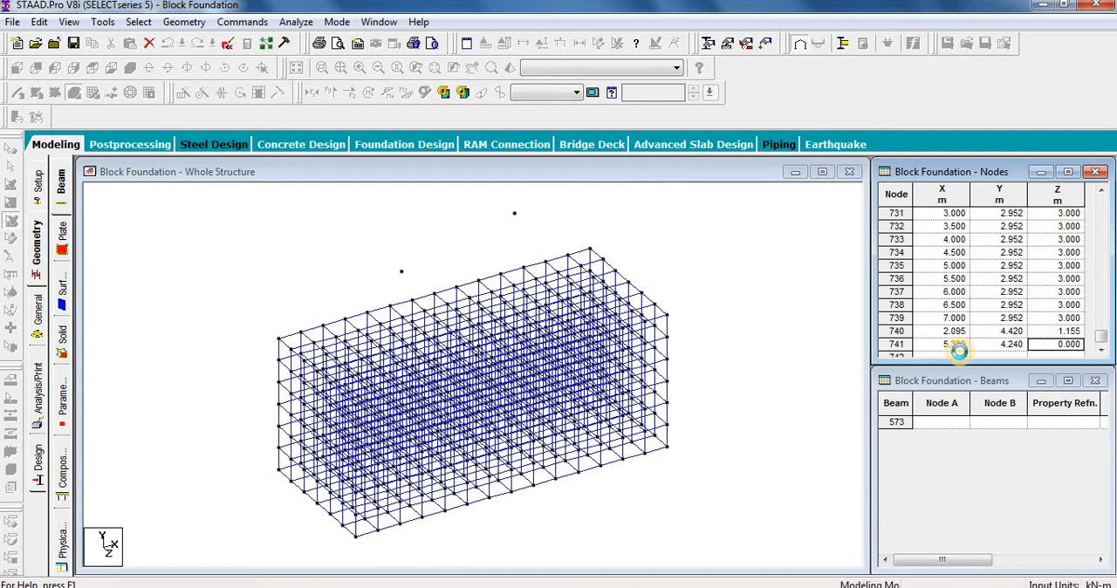
{"action": "type", "text": "1.2"}
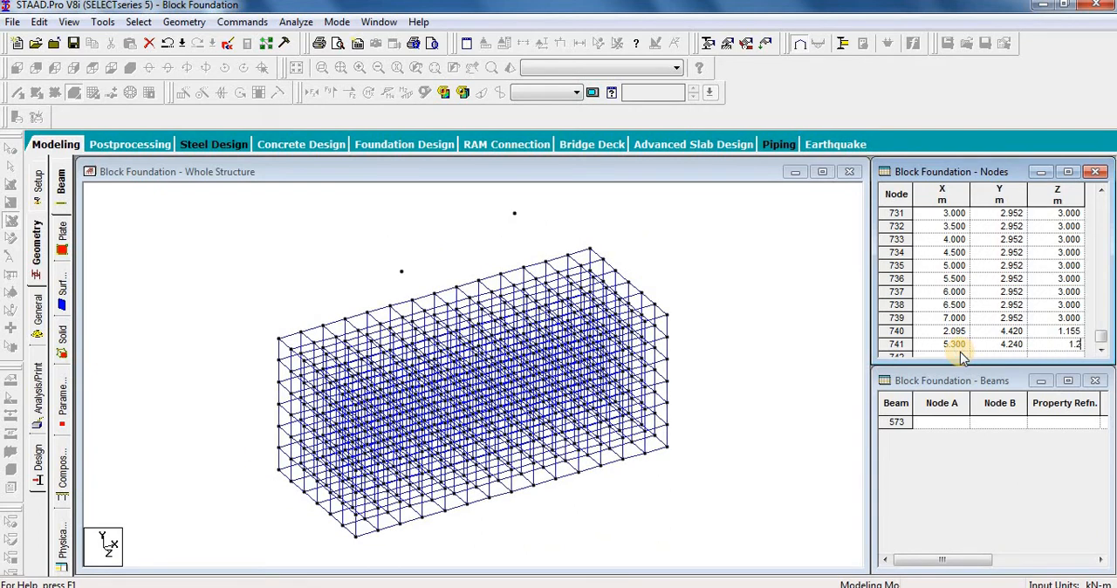
{"action": "type", "text": "10"}
{"action": "key", "text": "Return"}
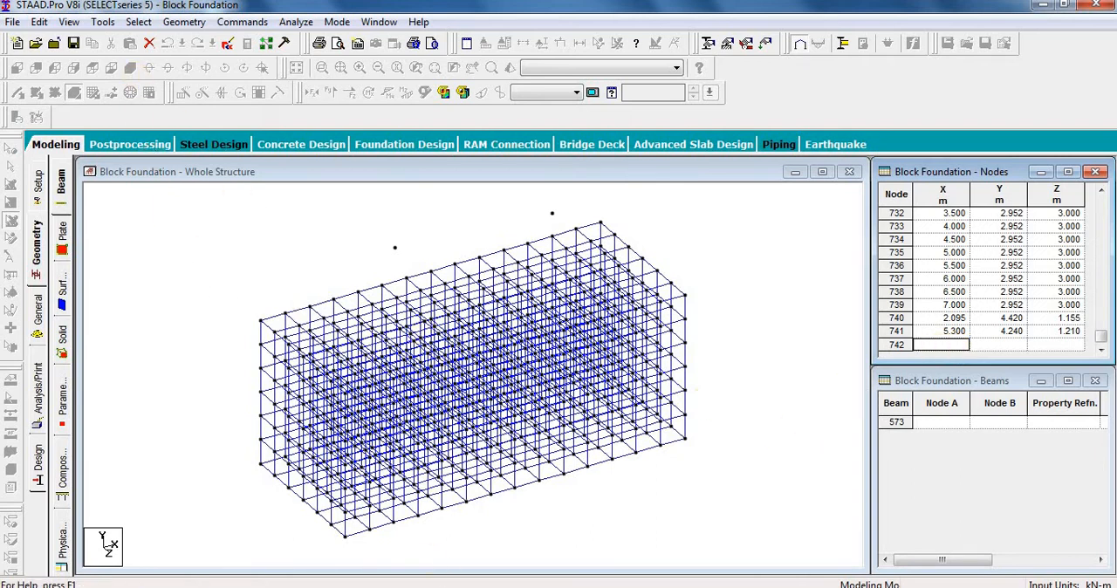
Step: Examine the baseplate's length and height in Equipment Datasheet.pdf, and compare them with the base frame calculation on the sketch PDF
{"action": "left_click", "coordinate": [478, 587]}
{"action": "left_click", "coordinate": [390, 525]}
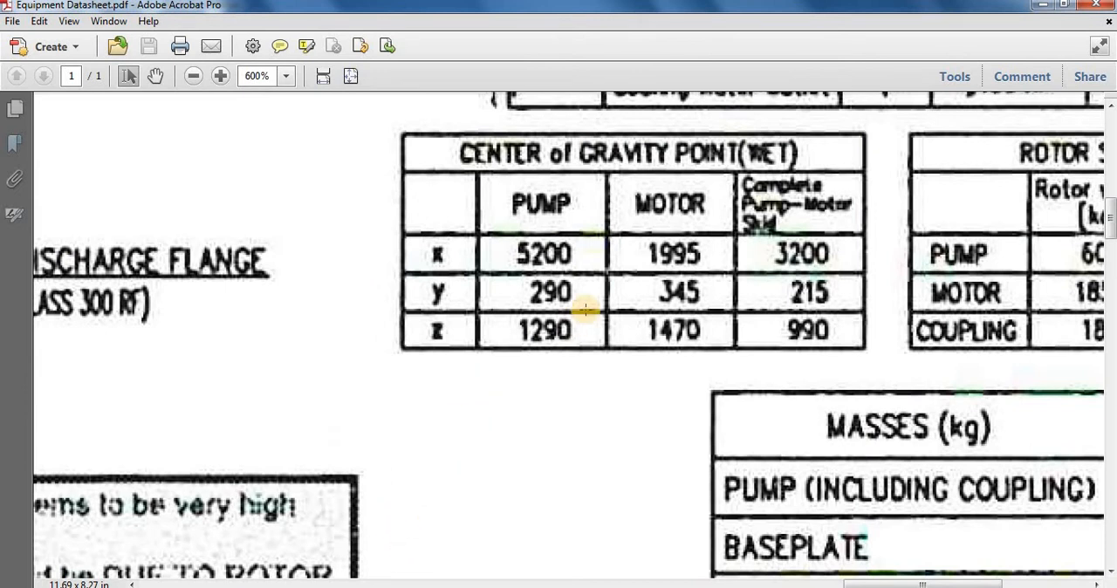
{"action": "scroll", "coordinate": [733, 255], "scroll_direction": "down", "scroll_amount": 3, "text": "ctrl"}
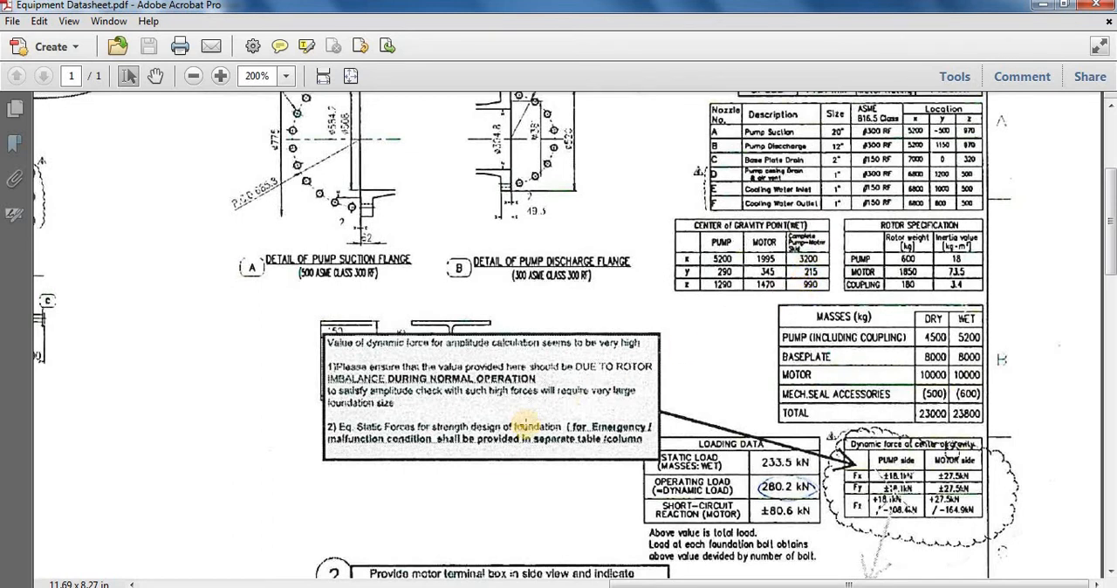
{"action": "scroll", "coordinate": [544, 416], "scroll_direction": "down", "scroll_amount": 3, "text": "ctrl"}
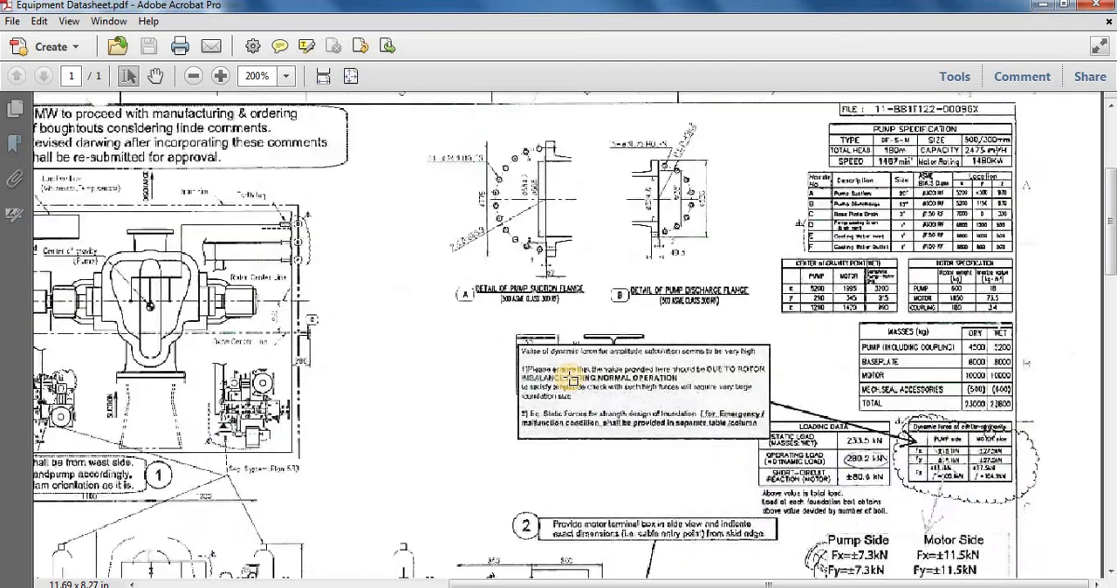
{"action": "scroll", "coordinate": [559, 329], "scroll_direction": "down", "scroll_amount": 2}
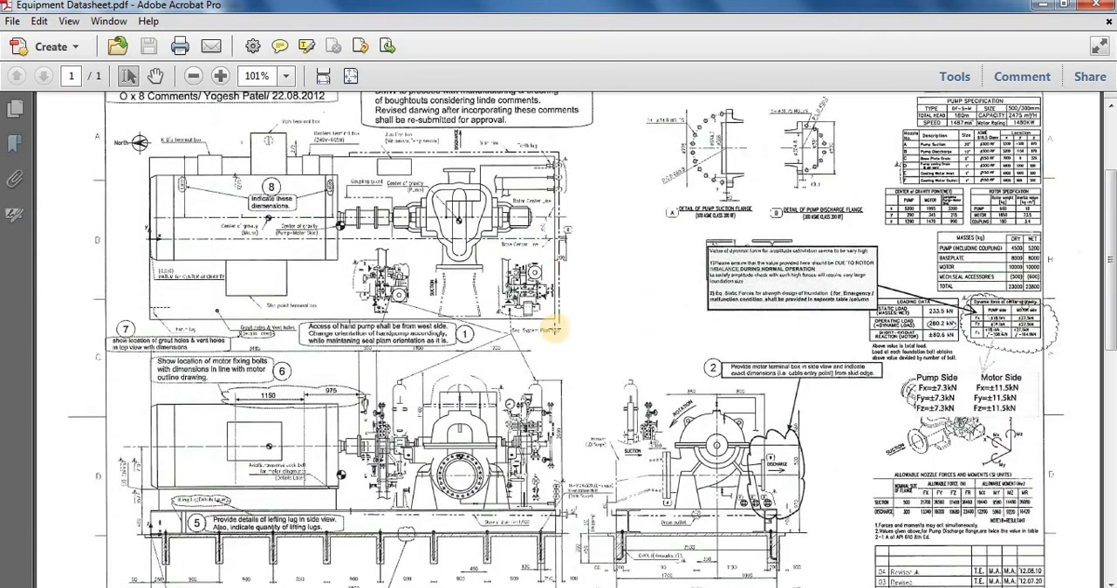
{"action": "scroll", "coordinate": [224, 239], "scroll_direction": "up", "scroll_amount": 1}
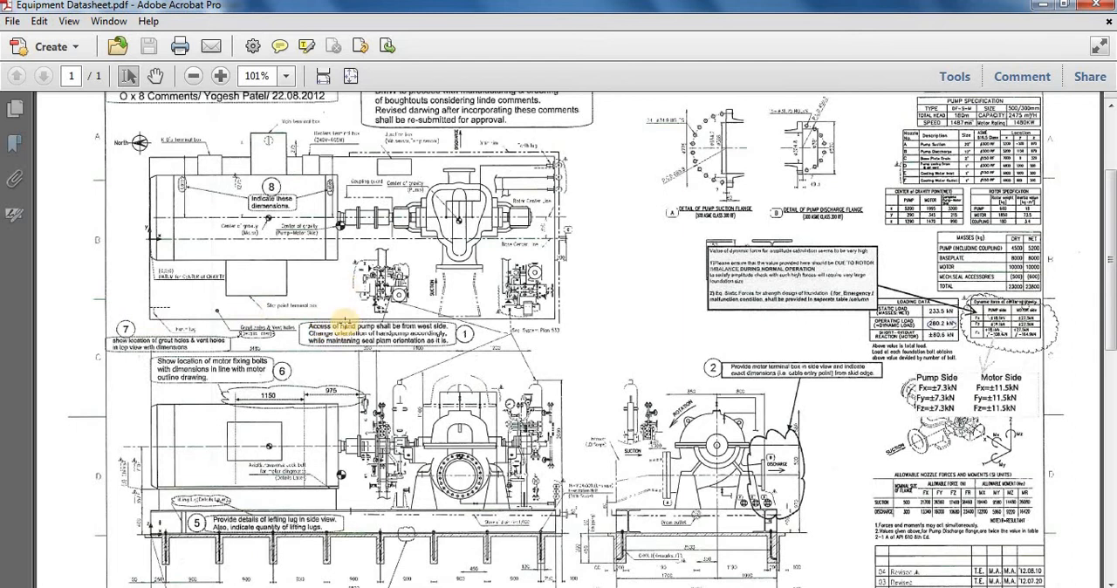
{"action": "scroll", "coordinate": [315, 408], "scroll_direction": "down", "scroll_amount": 1}
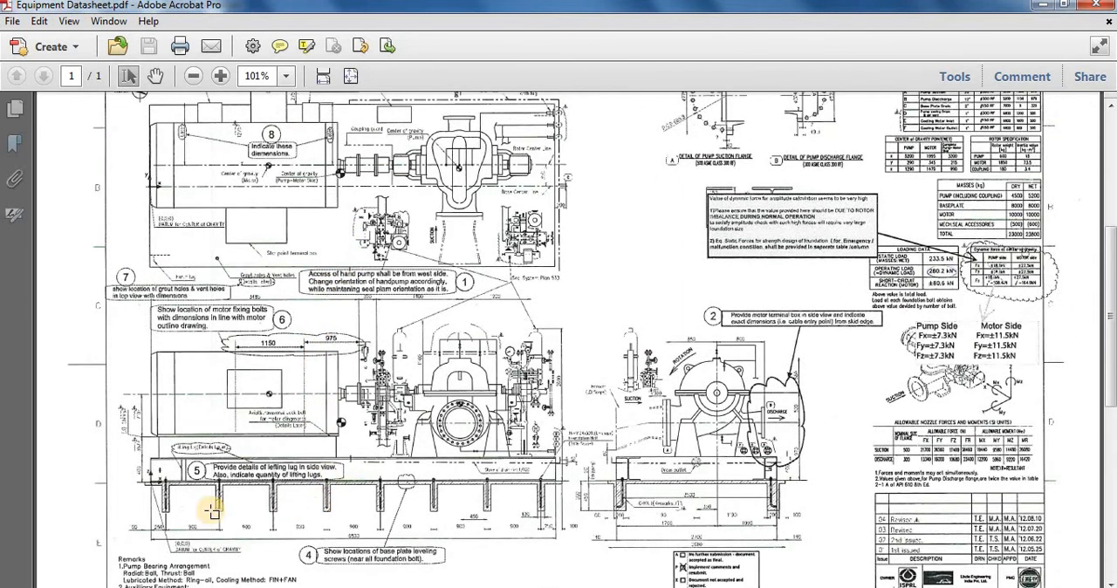
{"action": "scroll", "coordinate": [209, 511], "scroll_direction": "up", "scroll_amount": 1, "text": "ctrl"}
{"action": "scroll", "coordinate": [81, 512], "scroll_direction": "up", "scroll_amount": 1, "text": "ctrl"}
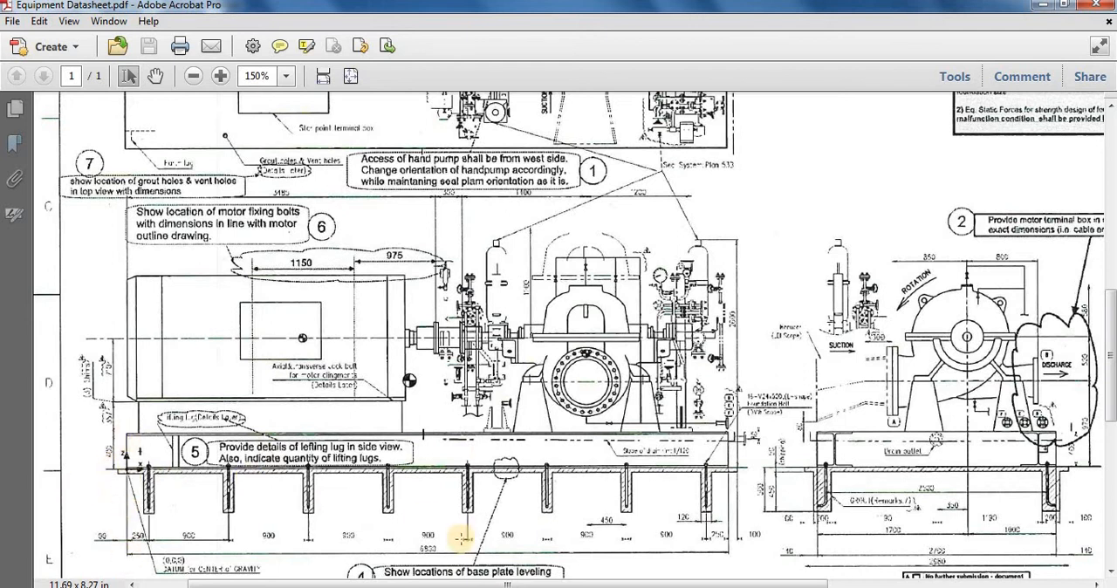
{"action": "mouse_move", "coordinate": [478, 585]}
{"action": "left_click", "coordinate": [559, 545]}
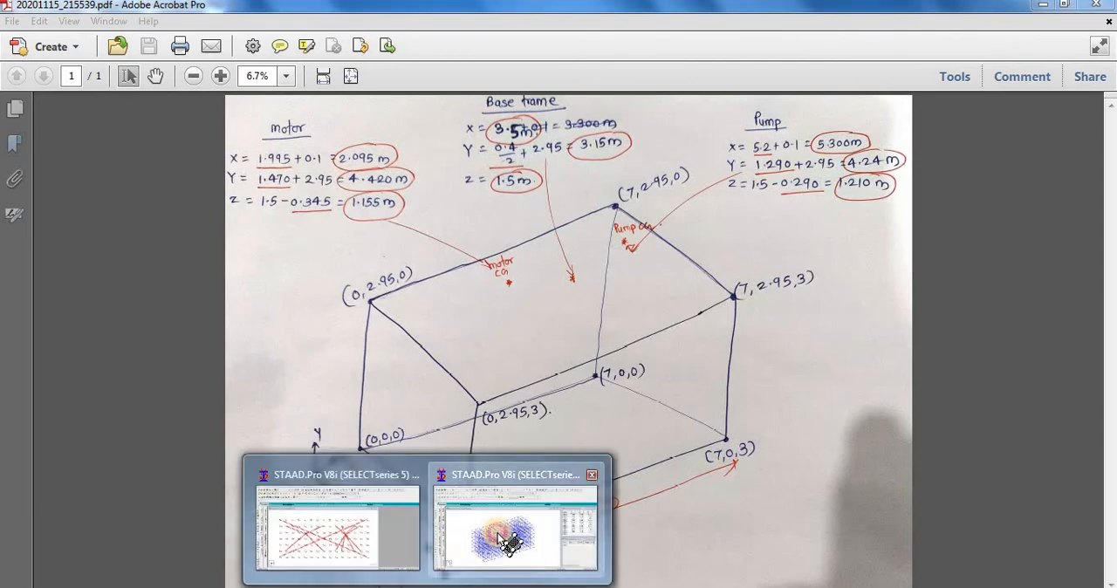
Step: Return to the Block Foundation model in STAAD.Pro and add a node for the base frame's centre of gravity at X 3.5, Y 3.15, Z 1.5 m
{"action": "left_click", "coordinate": [509, 475]}
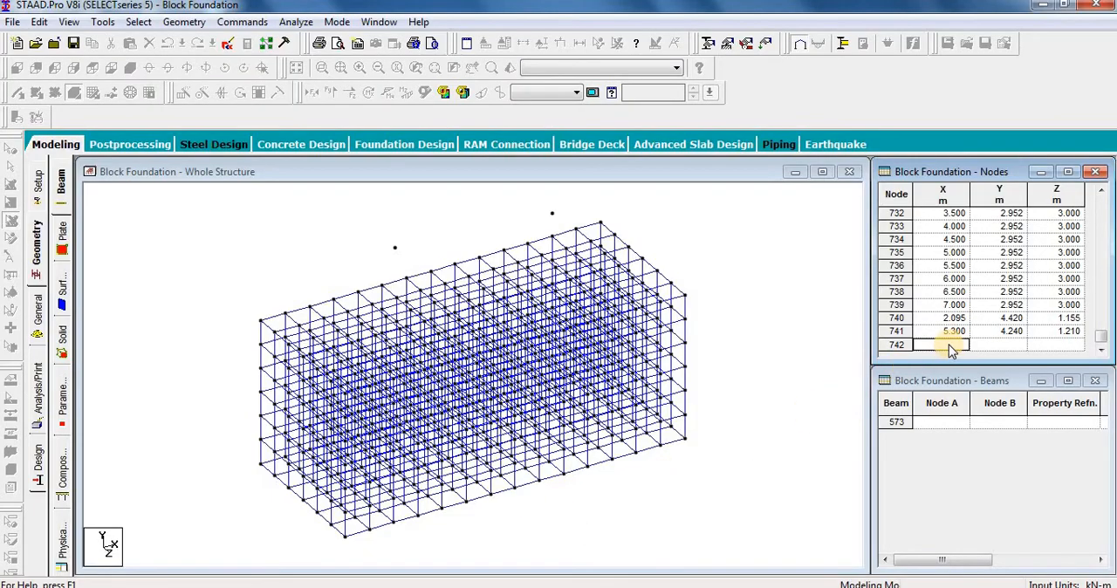
{"action": "left_click", "coordinate": [935, 348]}
{"action": "type", "text": "3"}
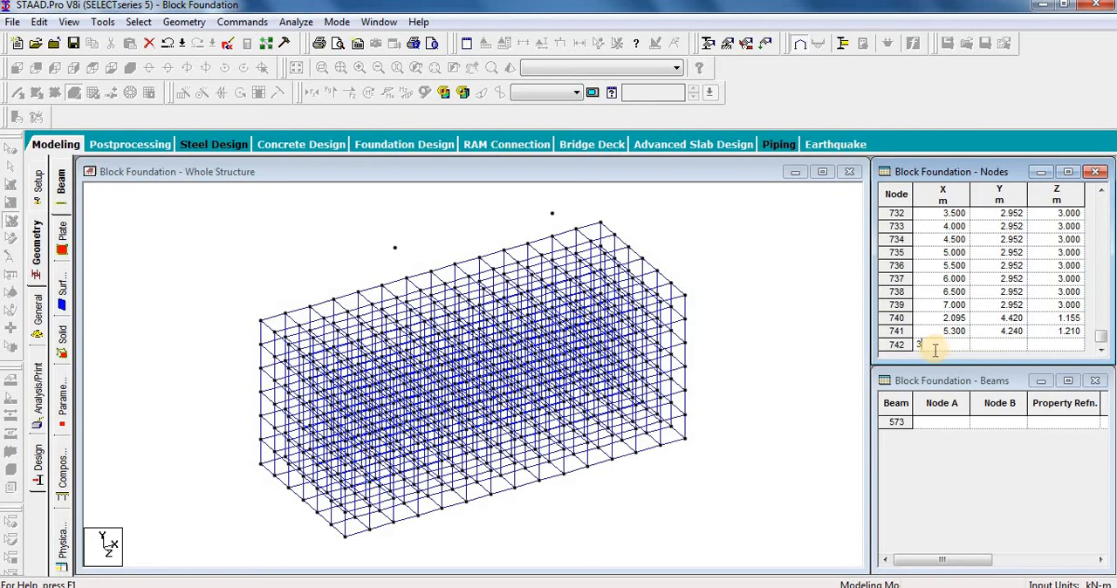
{"action": "type", "text": ".5"}
{"action": "key", "text": "Tab"}
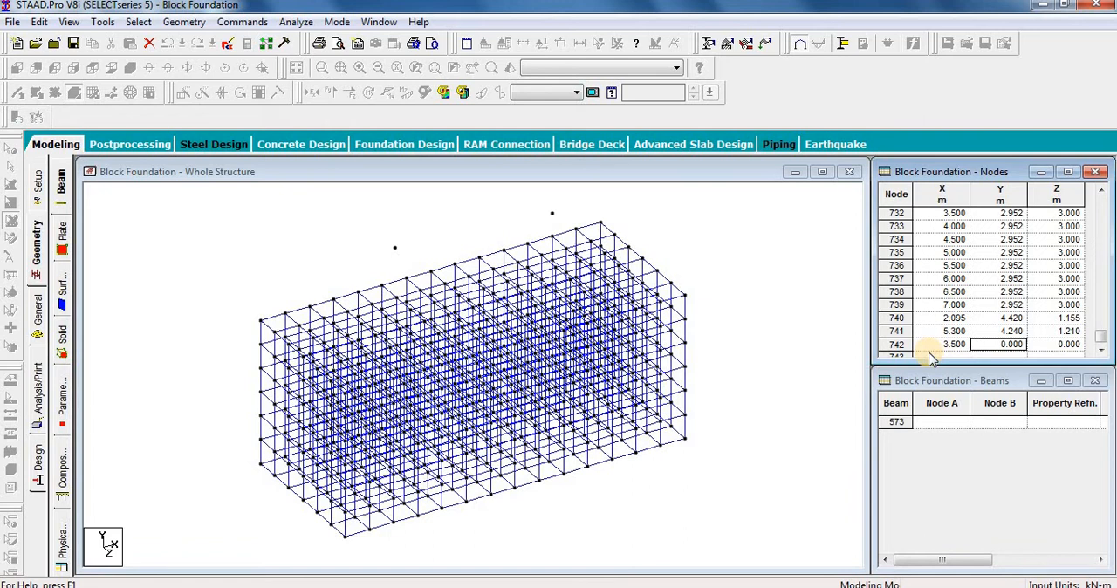
{"action": "type", "text": "3.15"}
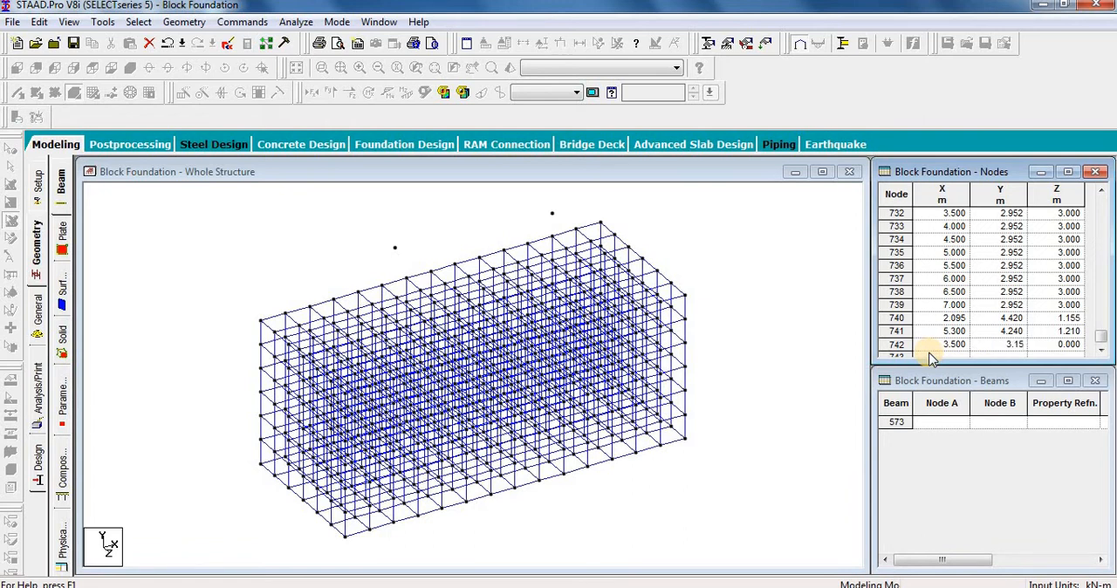
{"action": "key", "text": "Tab"}
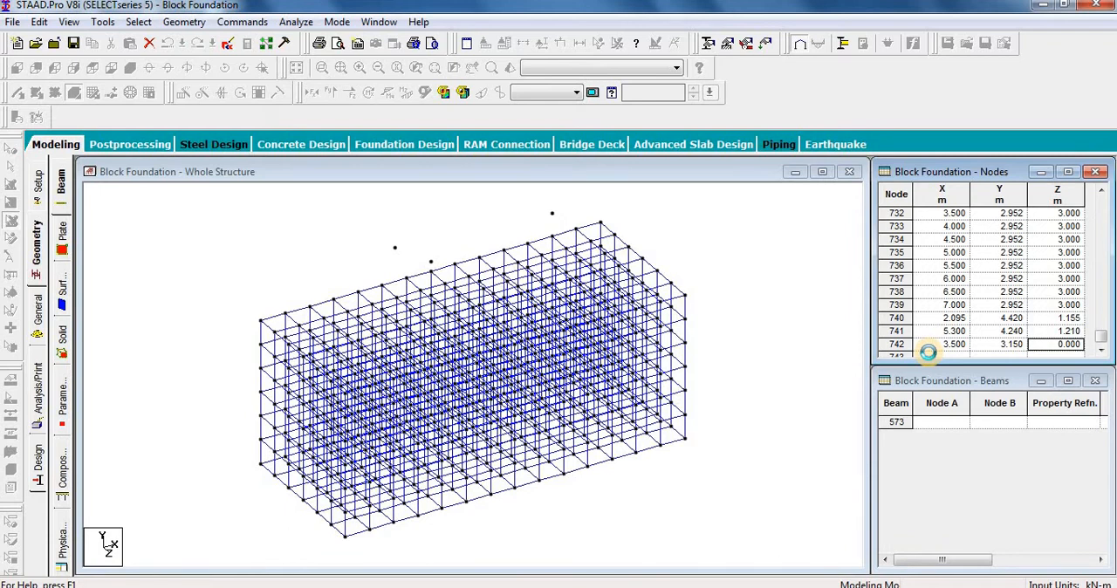
{"action": "type", "text": "1."}
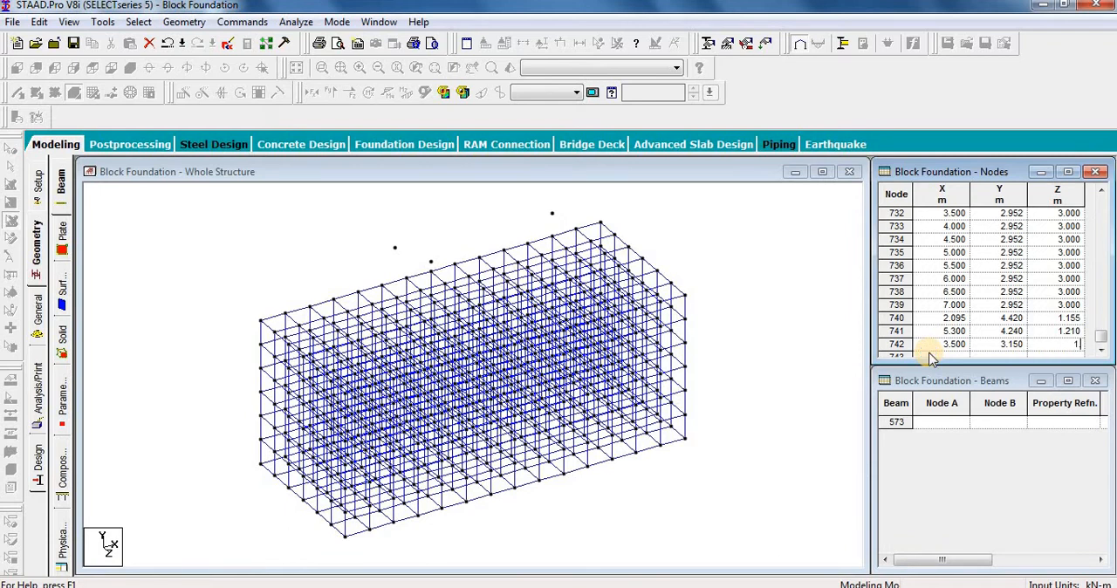
{"action": "type", "text": "5"}
{"action": "key", "text": "Tab"}
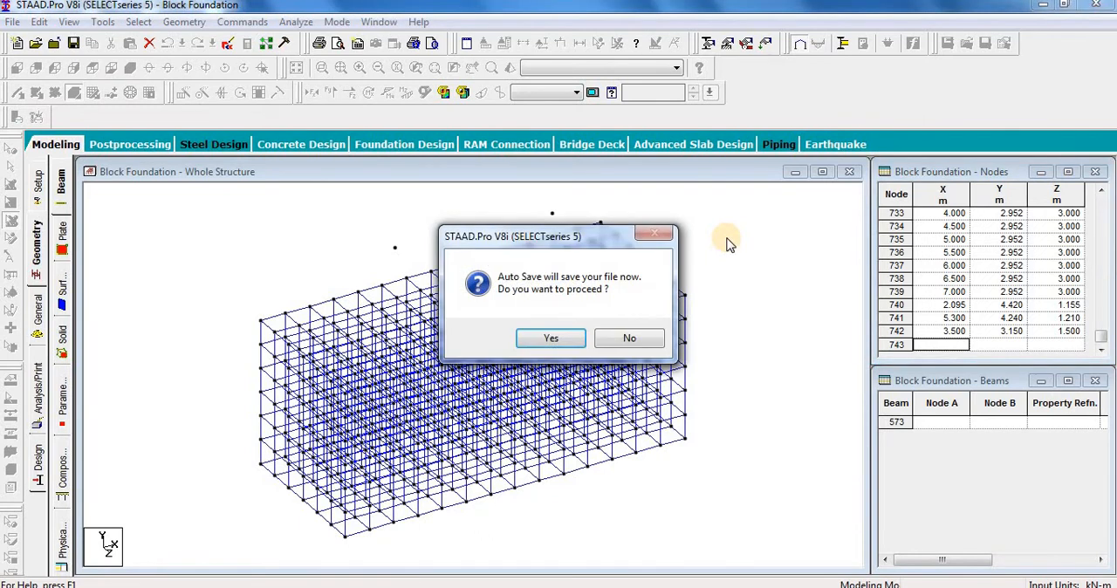
Step: Allow the auto save of the model and display the node numbers on the structure
{"action": "left_click", "coordinate": [550, 337]}
{"action": "left_click", "coordinate": [449, 322]}
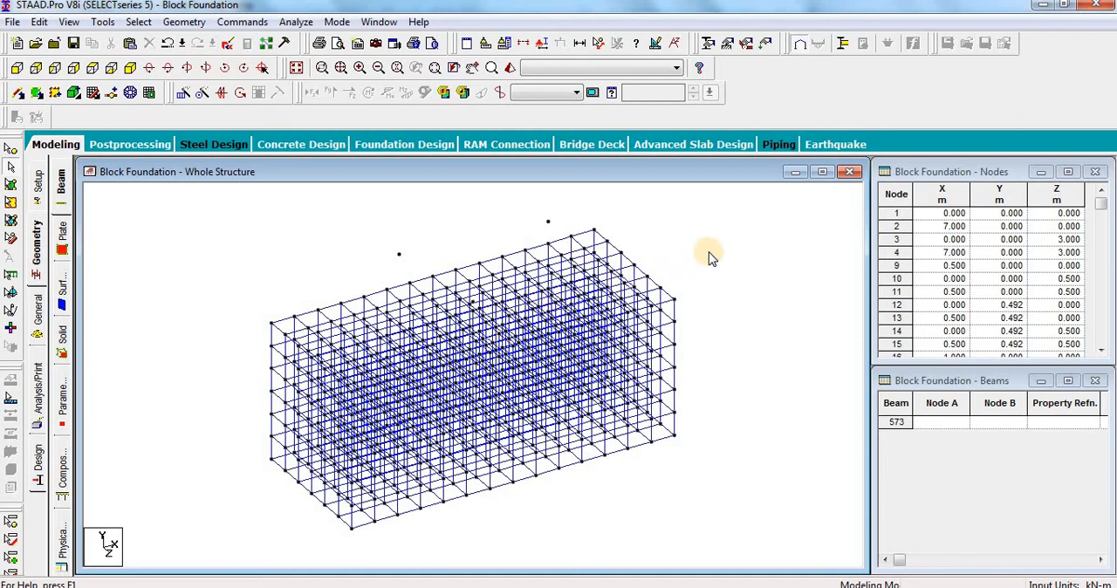
{"action": "key", "text": "shift+n"}
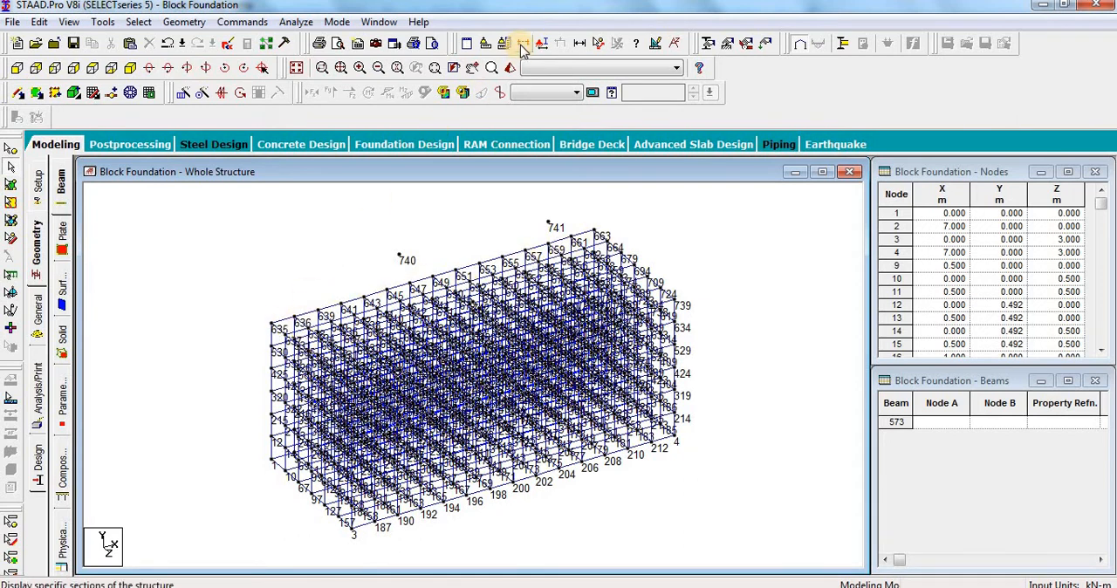
Step: Limit the display to an X-Z plane section ranging from a minimum of 2.95 m to a maximum of 5 m
{"action": "left_click", "coordinate": [516, 70]}
{"action": "left_click_drag", "start_coordinate": [605, 178], "coordinate": [897, 99]}
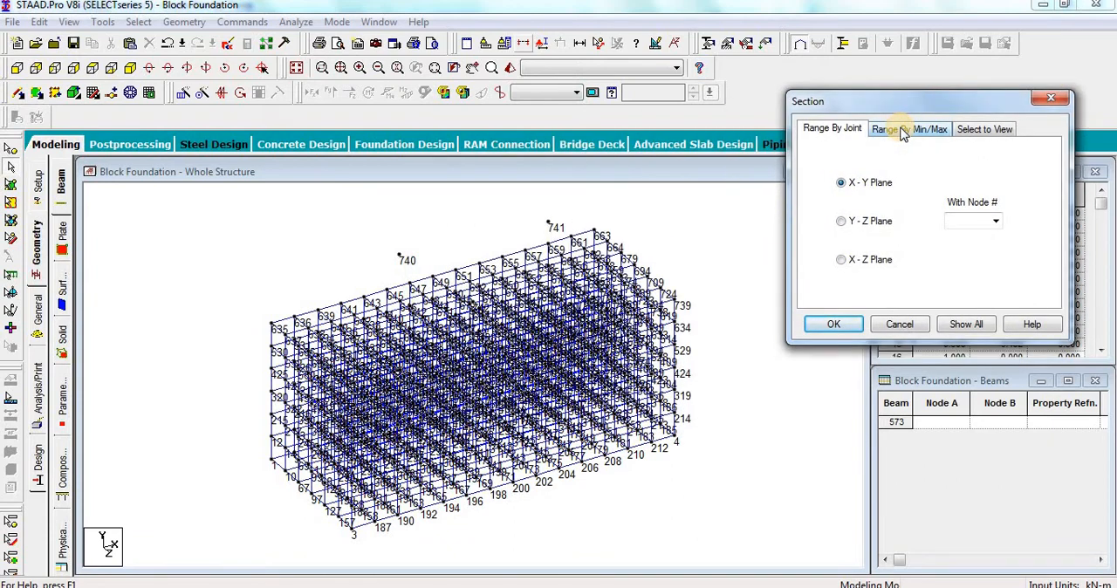
{"action": "left_click", "coordinate": [903, 129]}
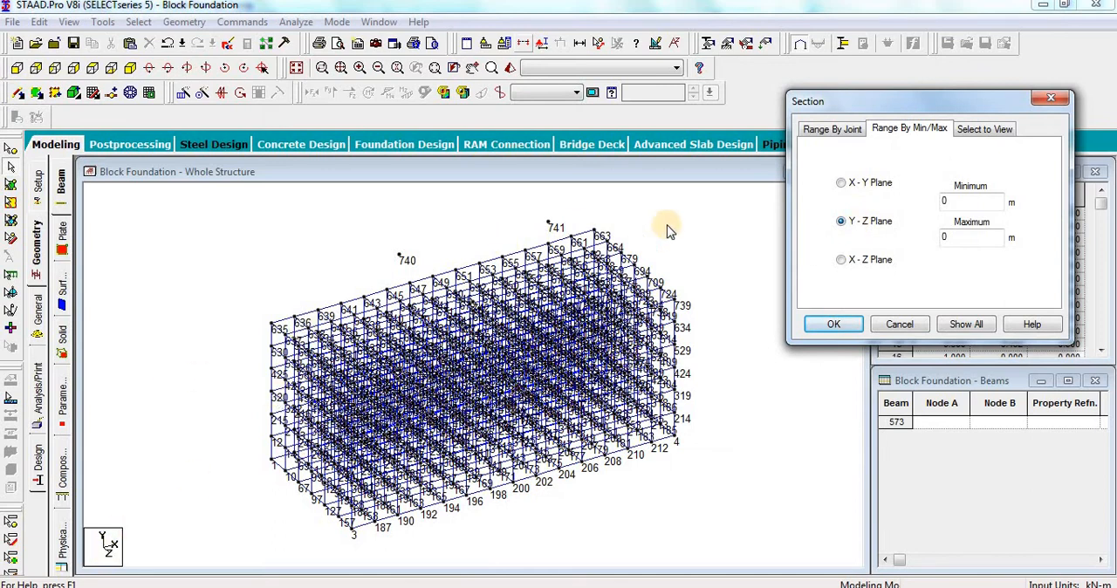
{"action": "left_click", "coordinate": [868, 260]}
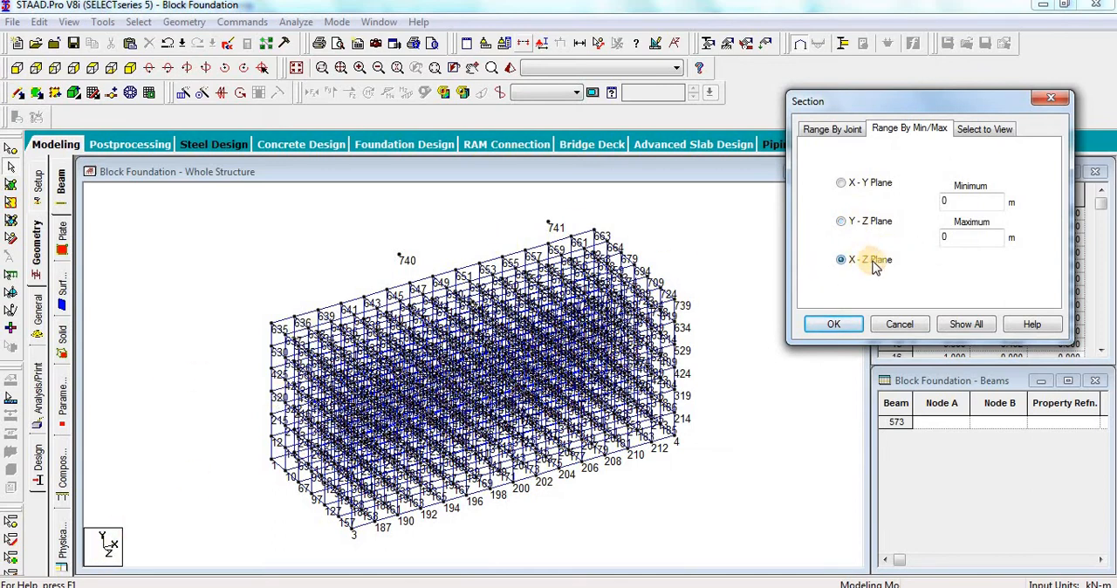
{"action": "double_click", "coordinate": [958, 202]}
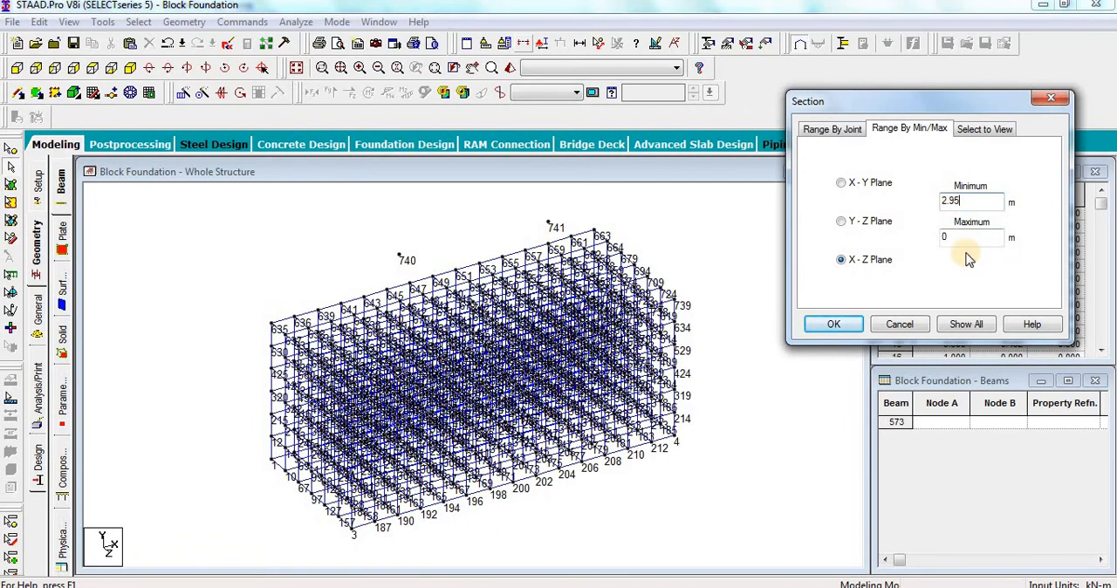
{"action": "double_click", "coordinate": [956, 237]}
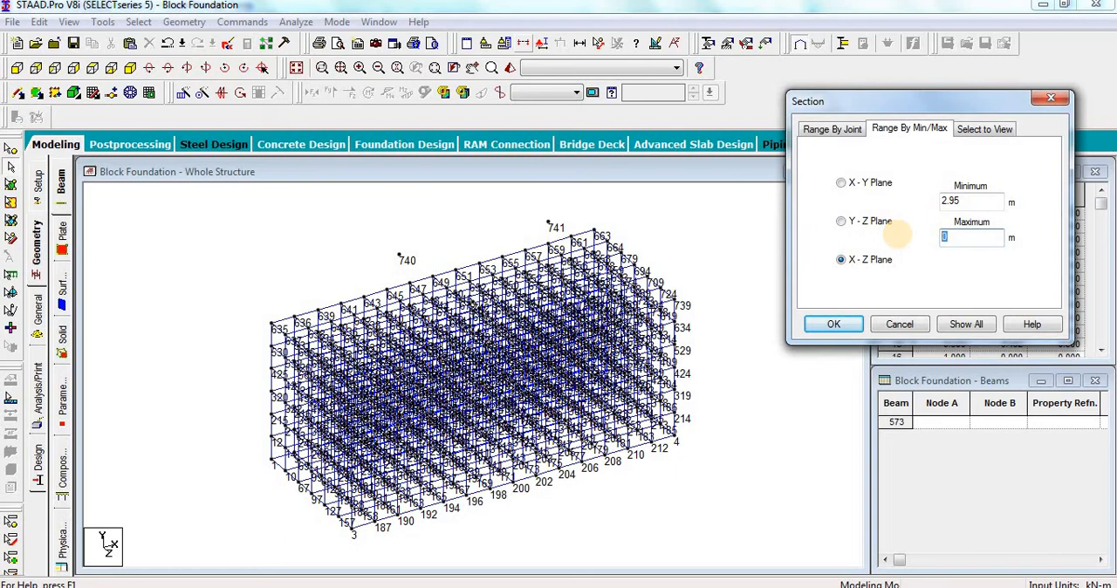
{"action": "left_click", "coordinate": [836, 325]}
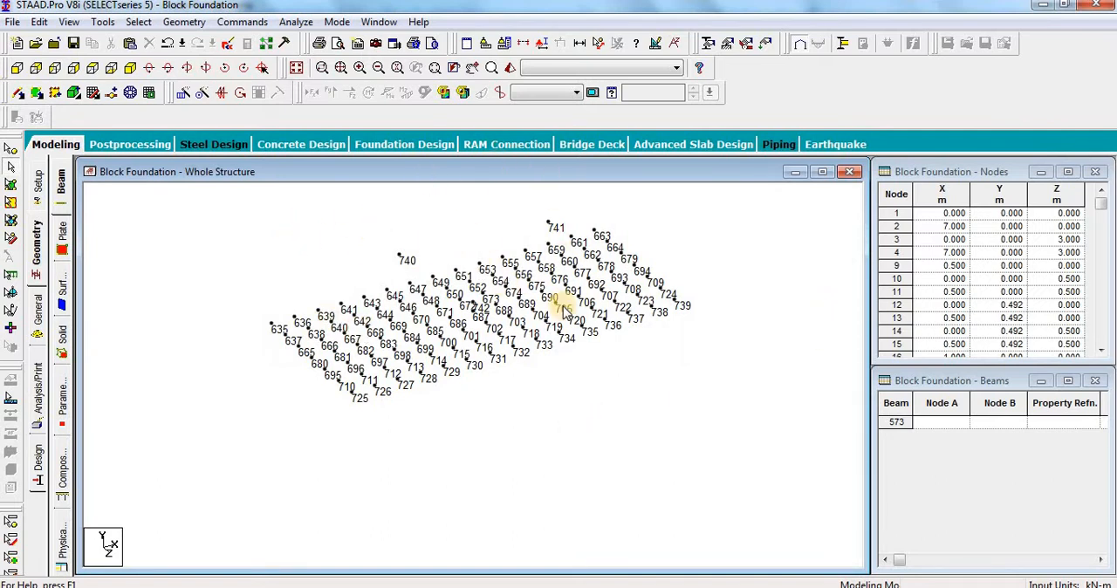
Step: In plan view, draw beams from the motor's centre of gravity node 740 to nodes 638, 711, 717 and 650
{"action": "left_click", "coordinate": [93, 69]}
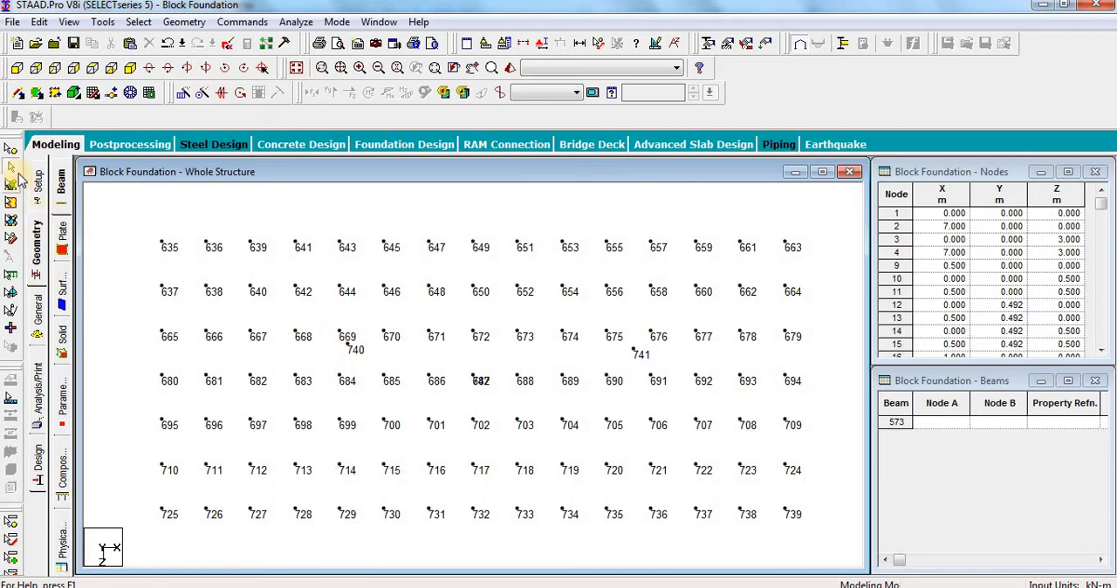
{"action": "left_click", "coordinate": [16, 96]}
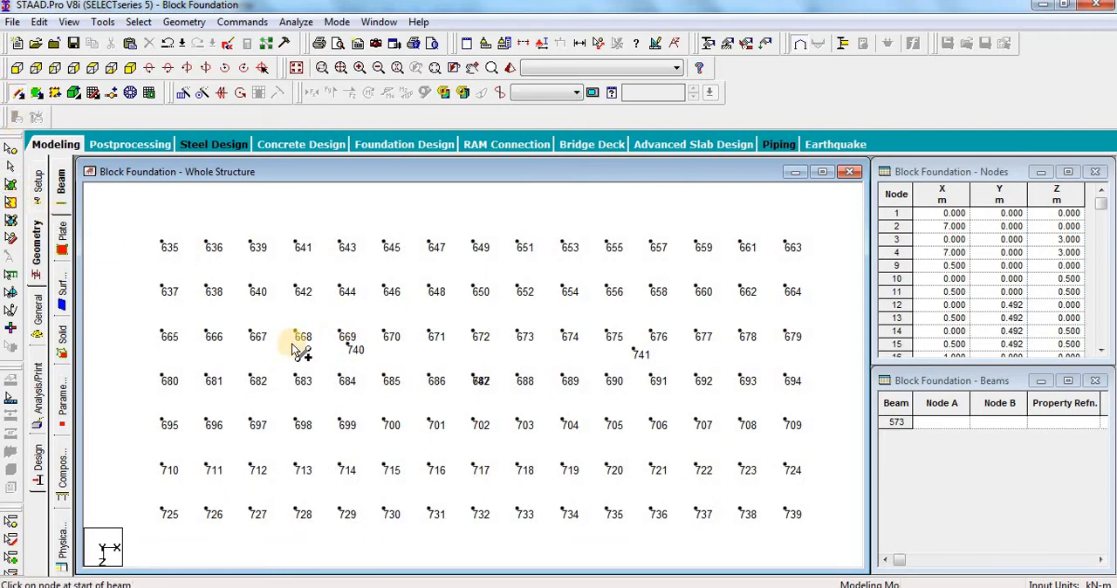
{"action": "left_click", "coordinate": [349, 346]}
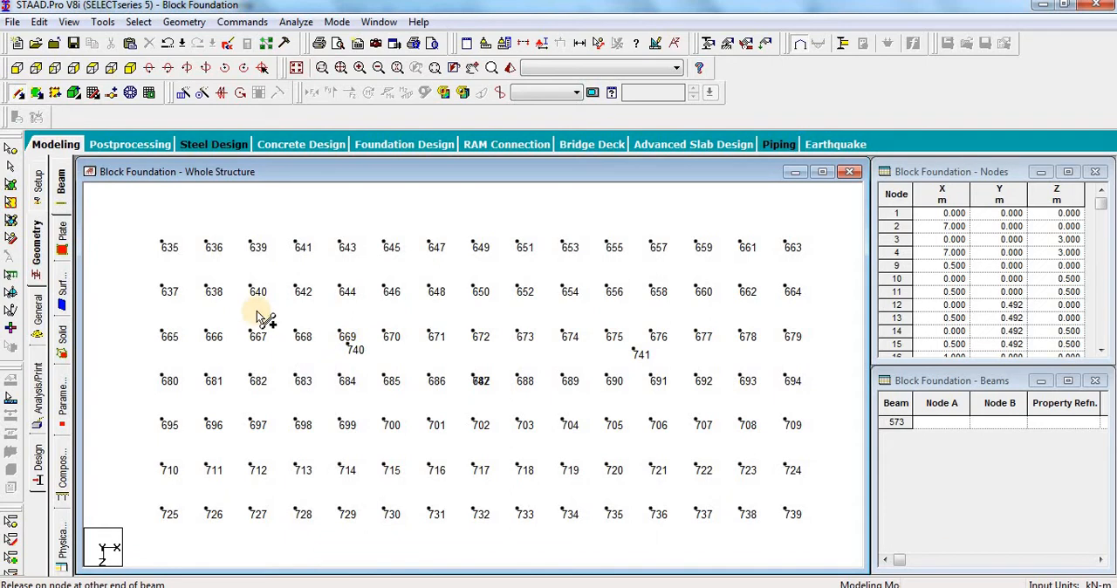
{"action": "left_click", "coordinate": [211, 290]}
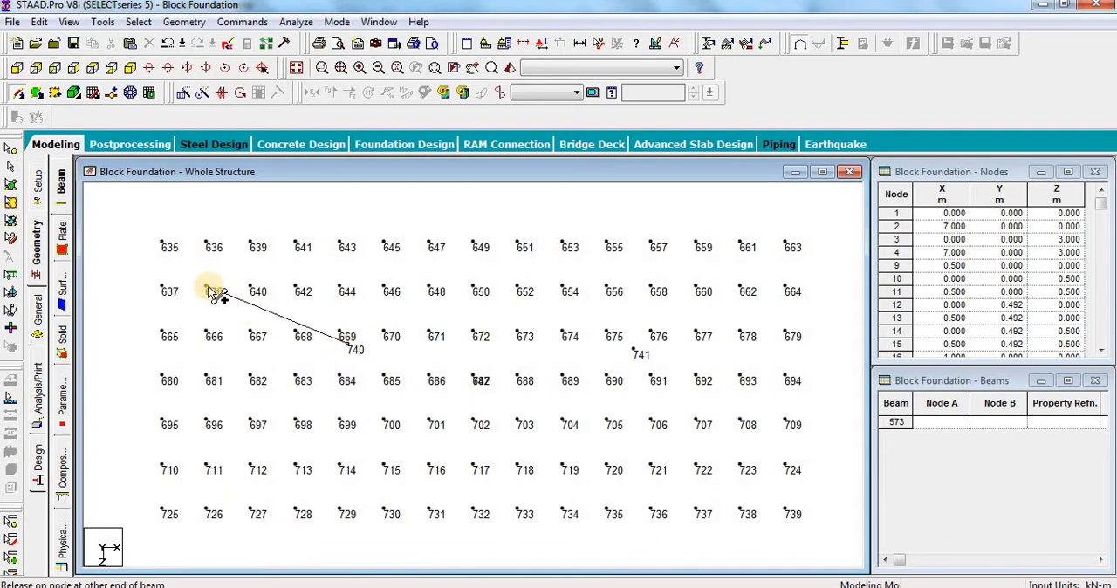
{"action": "left_click", "coordinate": [353, 351]}
{"action": "left_click", "coordinate": [207, 462]}
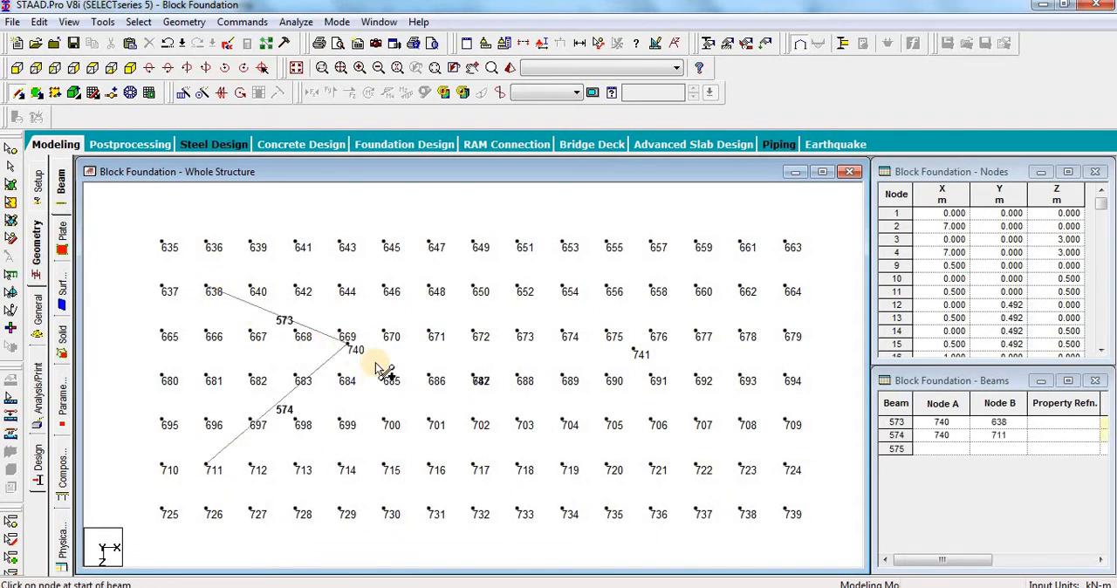
{"action": "left_click_drag", "start_coordinate": [353, 349], "coordinate": [472, 465]}
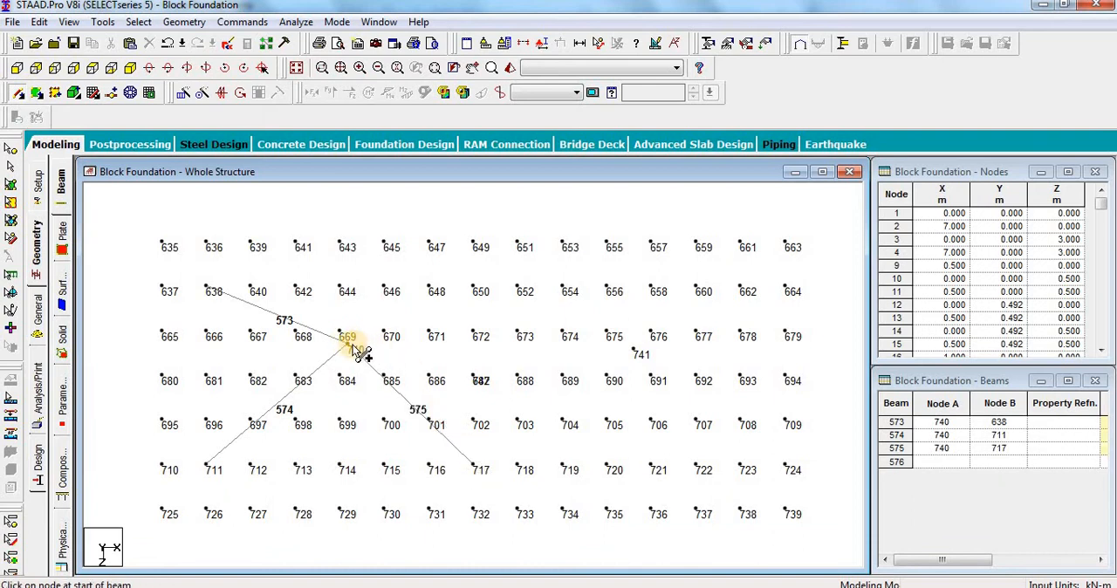
{"action": "left_click_drag", "start_coordinate": [354, 347], "coordinate": [475, 292]}
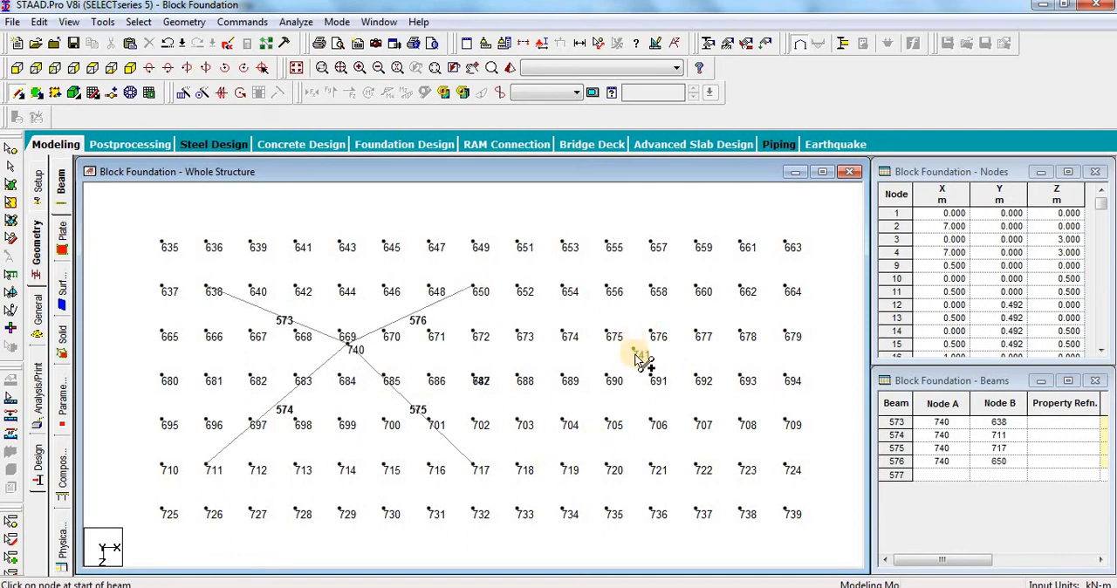
Step: Draw beams from the pump's centre of gravity node 741 to nodes 652, 662, 723, 718, 720, 722, 658 and 656
{"action": "left_click_drag", "start_coordinate": [634, 352], "coordinate": [517, 287]}
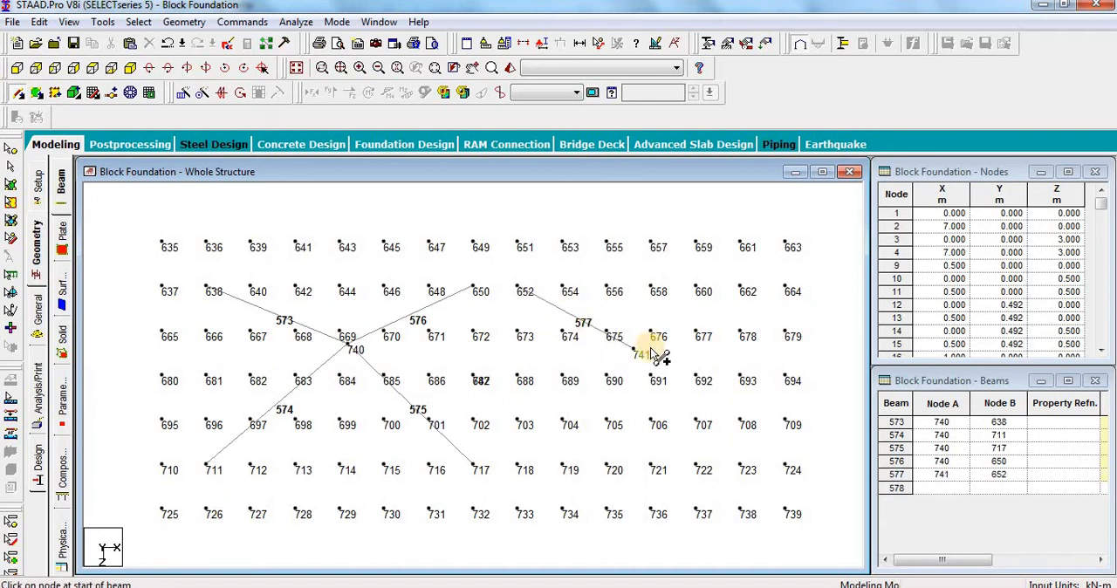
{"action": "left_click_drag", "start_coordinate": [741, 292], "coordinate": [739, 286]}
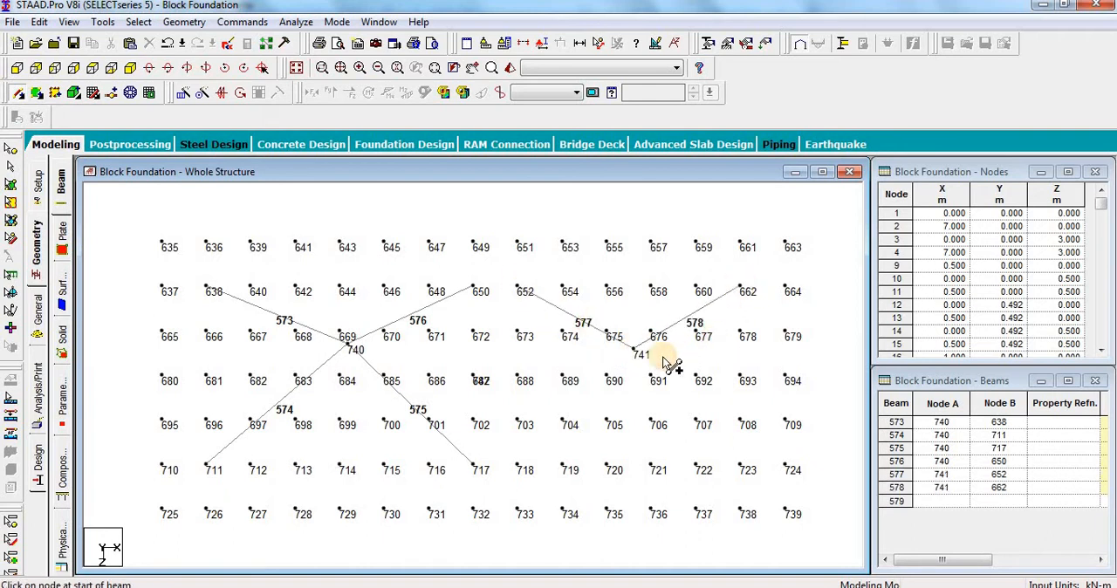
{"action": "left_click_drag", "start_coordinate": [635, 351], "coordinate": [745, 467]}
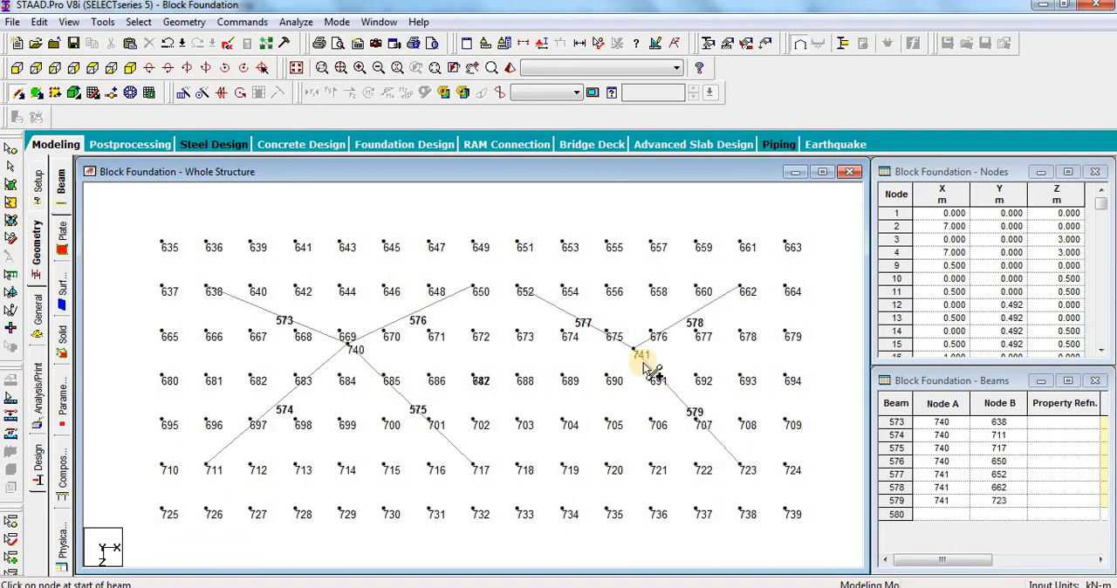
{"action": "left_click_drag", "start_coordinate": [635, 352], "coordinate": [524, 469]}
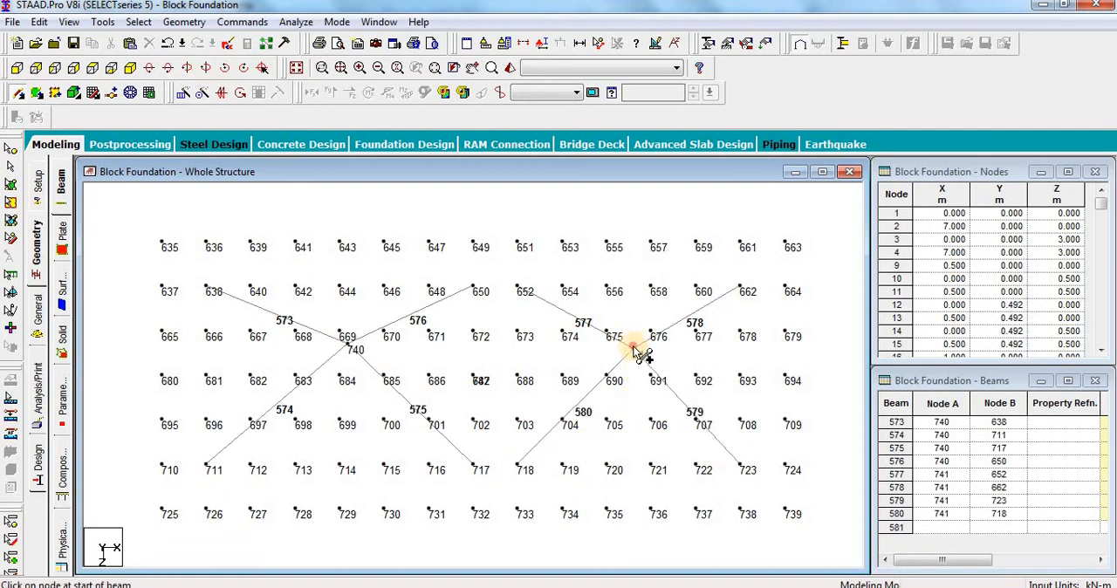
{"action": "left_click_drag", "start_coordinate": [635, 351], "coordinate": [696, 469]}
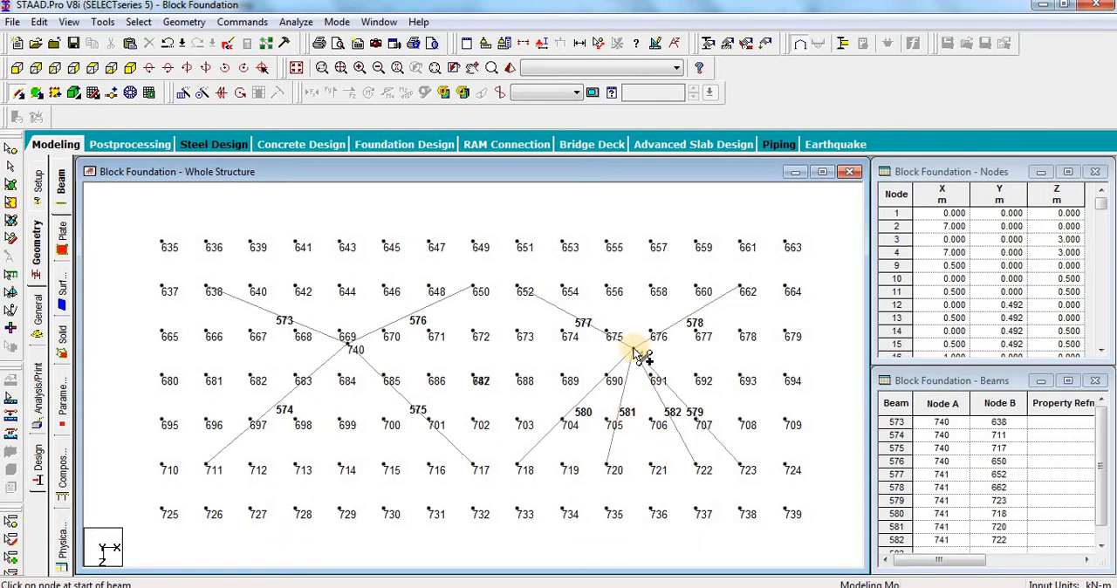
{"action": "left_click_drag", "start_coordinate": [636, 352], "coordinate": [657, 294]}
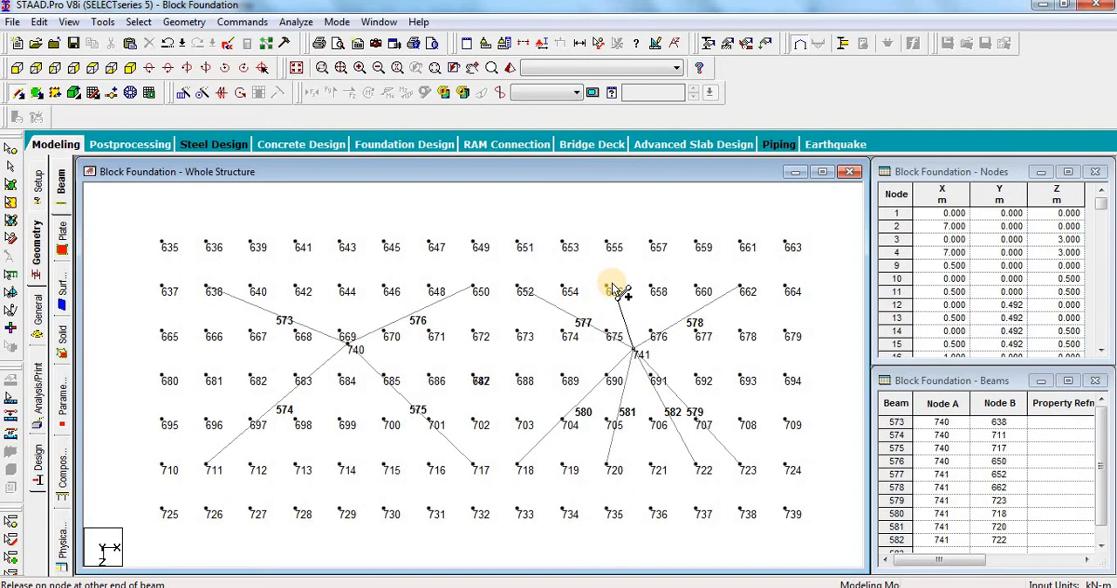
{"action": "left_click_drag", "start_coordinate": [613, 287], "coordinate": [655, 291]}
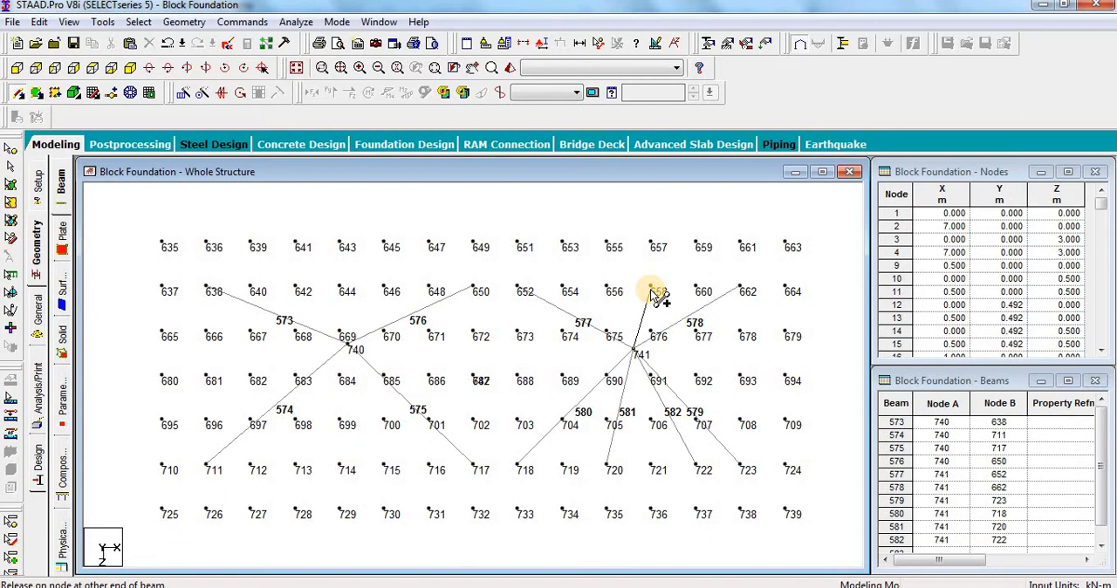
{"action": "left_click_drag", "start_coordinate": [650, 289], "coordinate": [610, 291]}
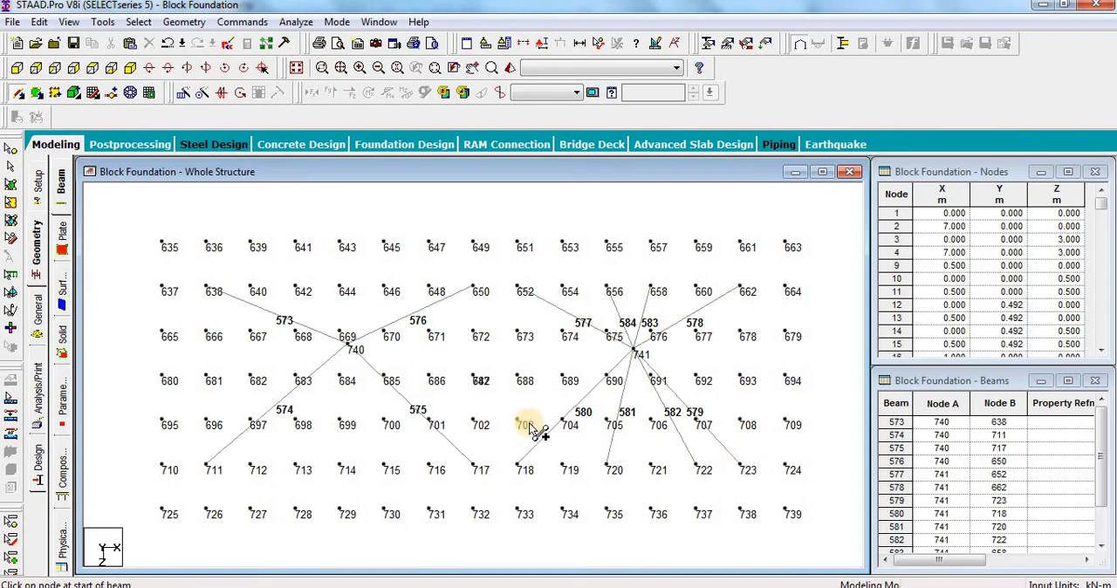
{"action": "scroll", "coordinate": [481, 386], "scroll_direction": "up", "scroll_amount": 3}
{"action": "scroll", "coordinate": [481, 386], "scroll_direction": "up", "scroll_amount": 4}
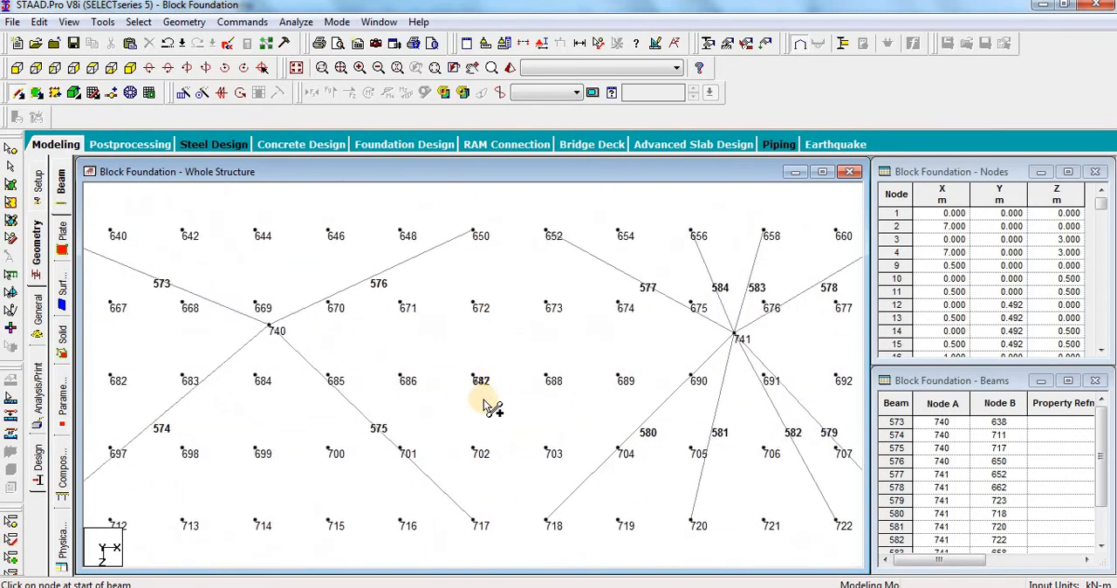
{"action": "scroll", "coordinate": [501, 397], "scroll_direction": "down", "scroll_amount": 3}
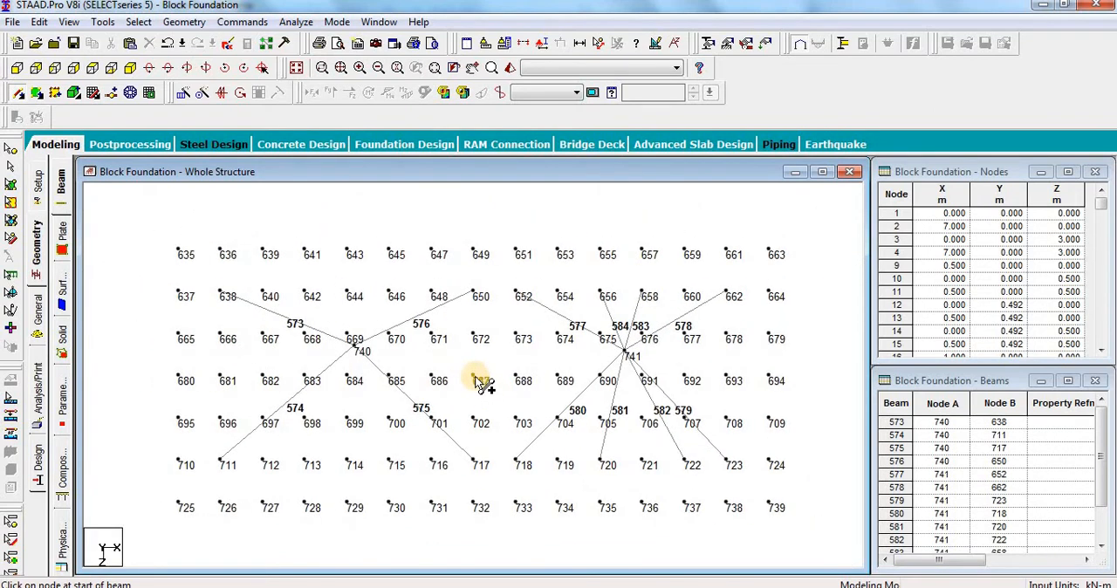
{"action": "left_click_drag", "start_coordinate": [478, 381], "coordinate": [534, 343]}
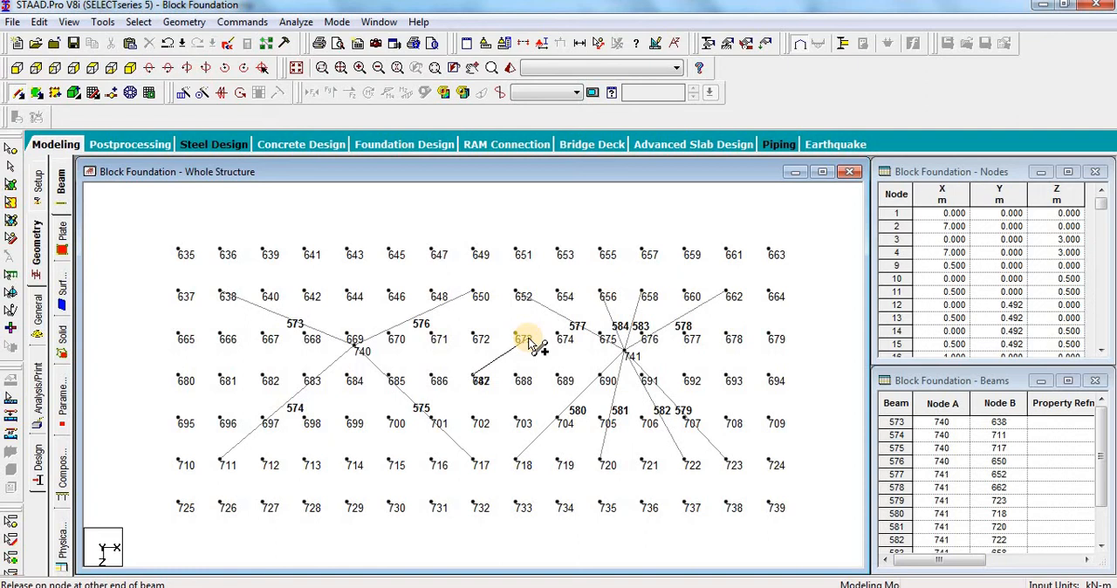
{"action": "left_click_drag", "start_coordinate": [533, 342], "coordinate": [234, 148]}
Step: In isometric view, draw beams from base frame node 742 to corner nodes 635, 725, 739 and 663, and redisplay the whole structure
{"action": "left_click", "coordinate": [234, 148]}
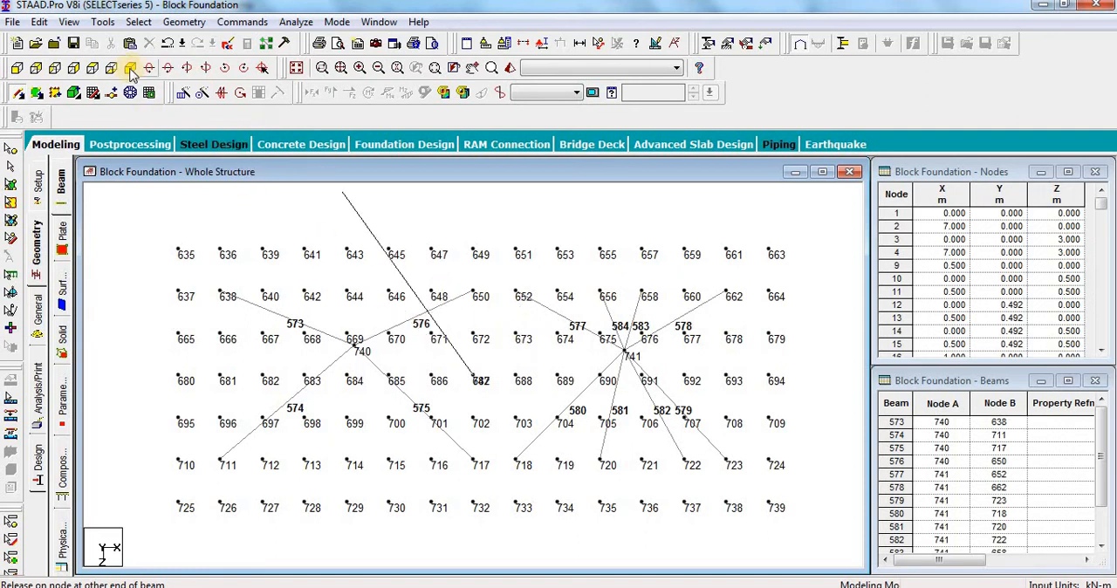
{"action": "scroll", "coordinate": [482, 330], "scroll_direction": "up", "scroll_amount": 4}
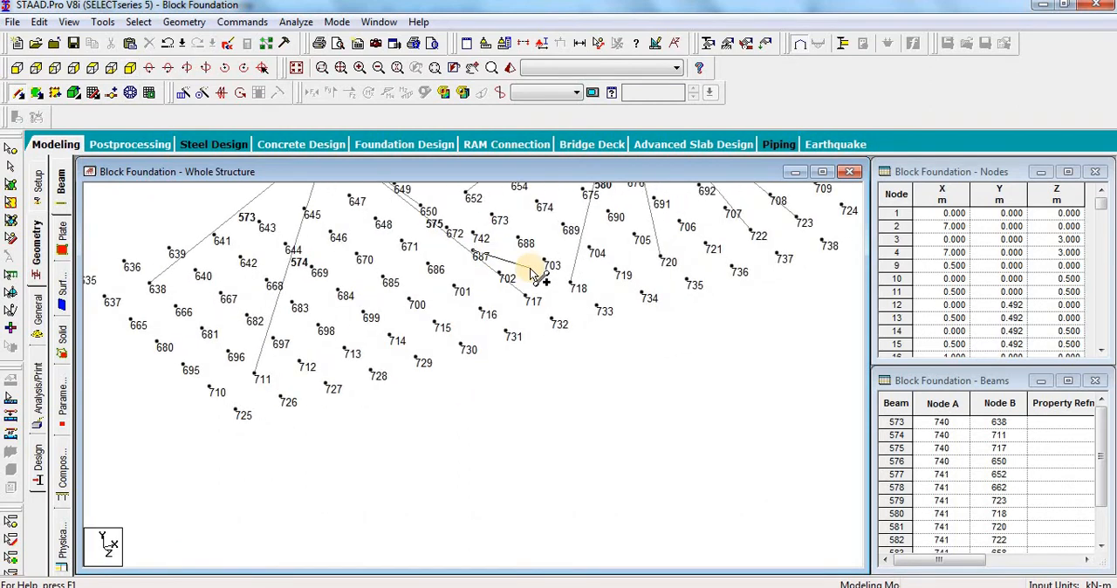
{"action": "scroll", "coordinate": [558, 451], "scroll_direction": "down", "scroll_amount": 5}
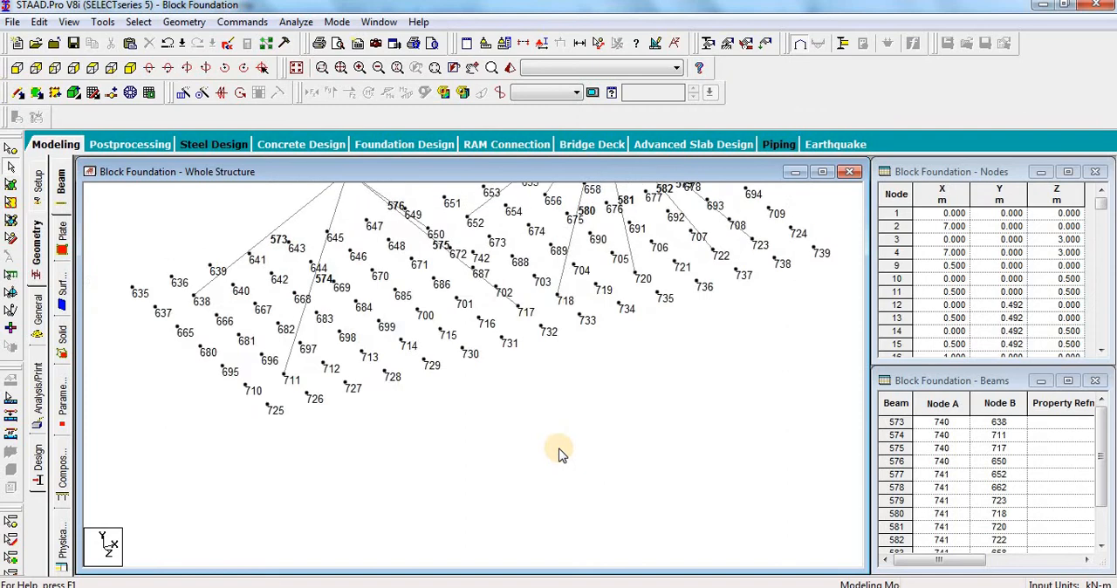
{"action": "scroll", "coordinate": [469, 263], "scroll_direction": "up", "scroll_amount": 1}
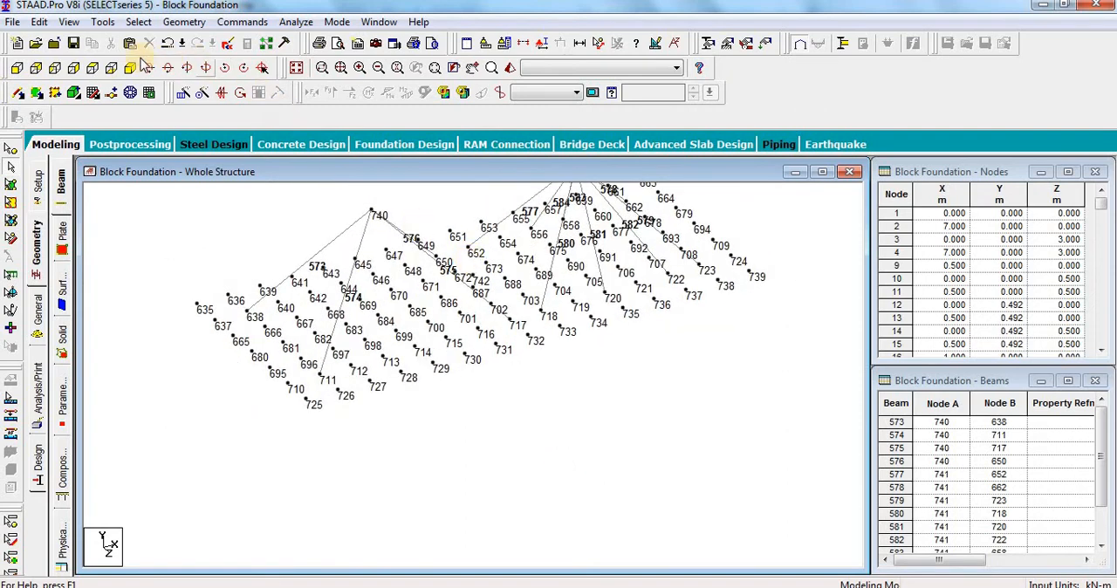
{"action": "left_click", "coordinate": [17, 118]}
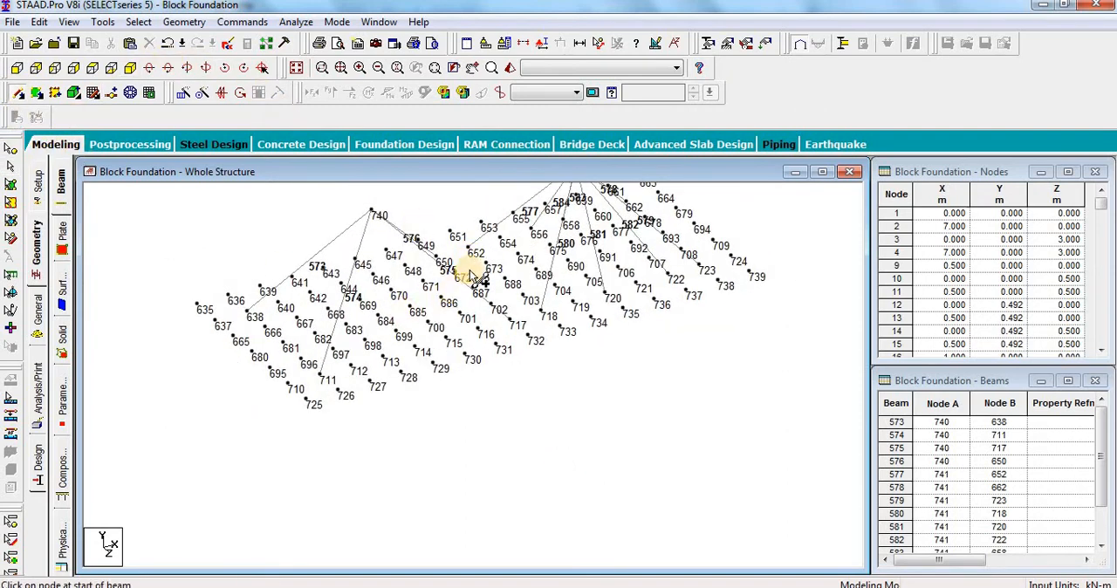
{"action": "left_click_drag", "start_coordinate": [476, 279], "coordinate": [197, 302]}
{"action": "left_click_drag", "start_coordinate": [474, 281], "coordinate": [313, 403]}
{"action": "left_click_drag", "start_coordinate": [474, 281], "coordinate": [754, 277]}
{"action": "scroll", "coordinate": [523, 506], "scroll_direction": "down", "scroll_amount": 2}
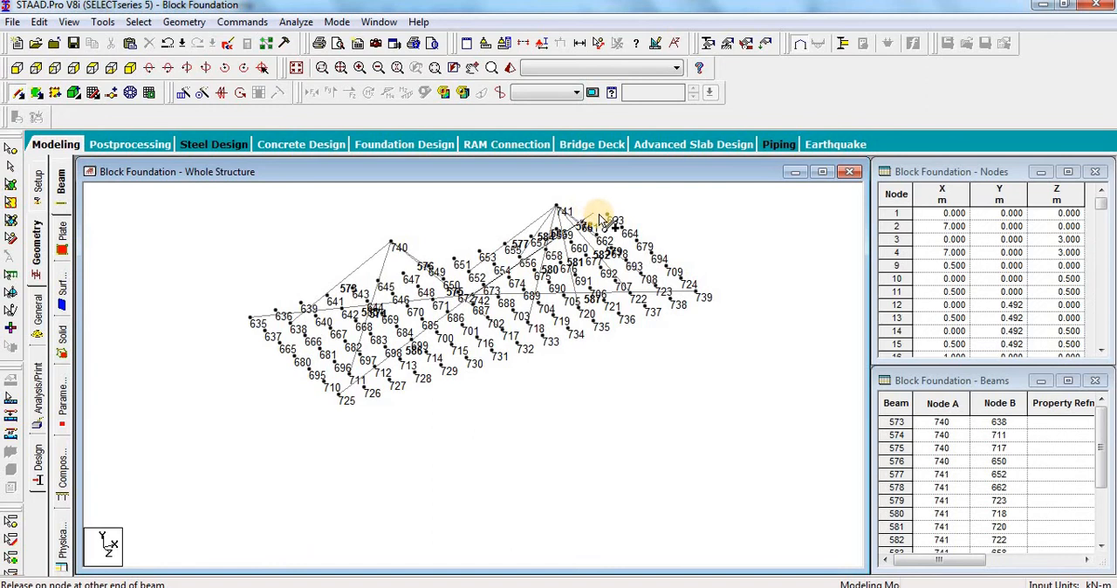
{"action": "scroll", "coordinate": [498, 504], "scroll_direction": "down", "scroll_amount": 2}
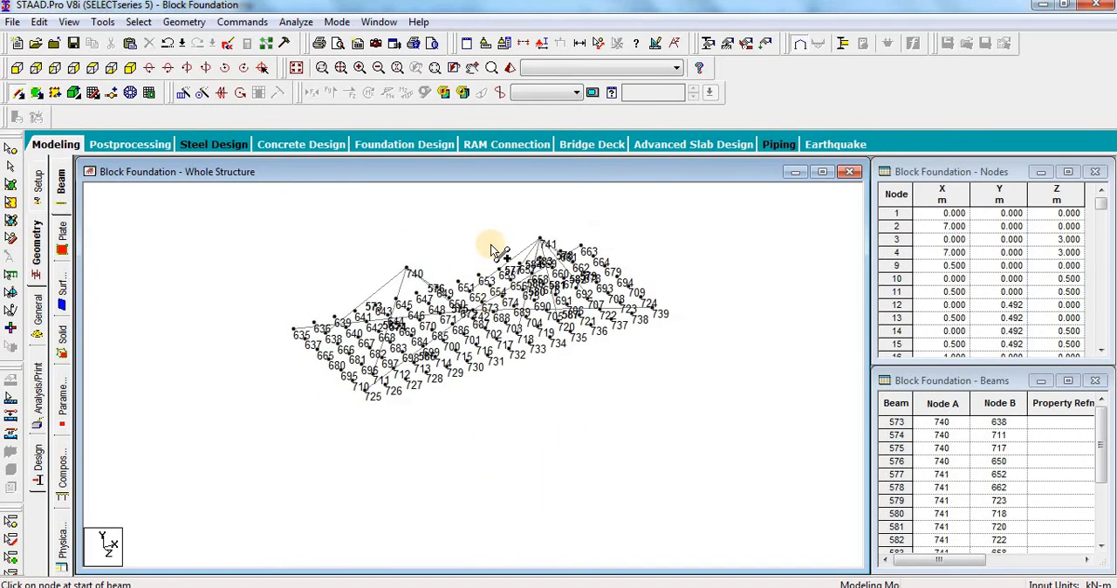
{"action": "scroll", "coordinate": [494, 242], "scroll_direction": "up", "scroll_amount": 3}
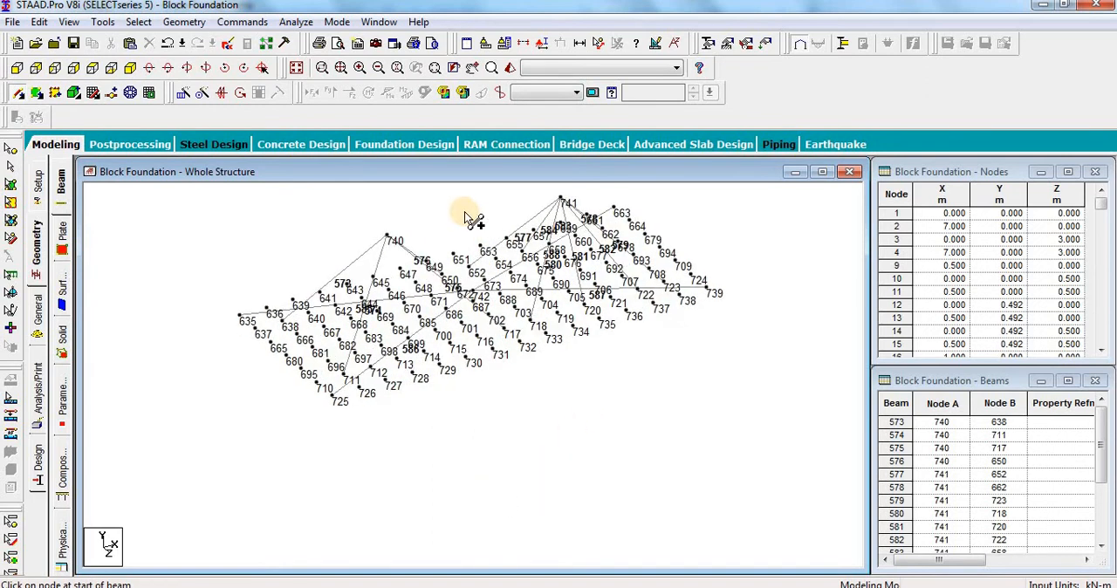
{"action": "left_click", "coordinate": [297, 69]}
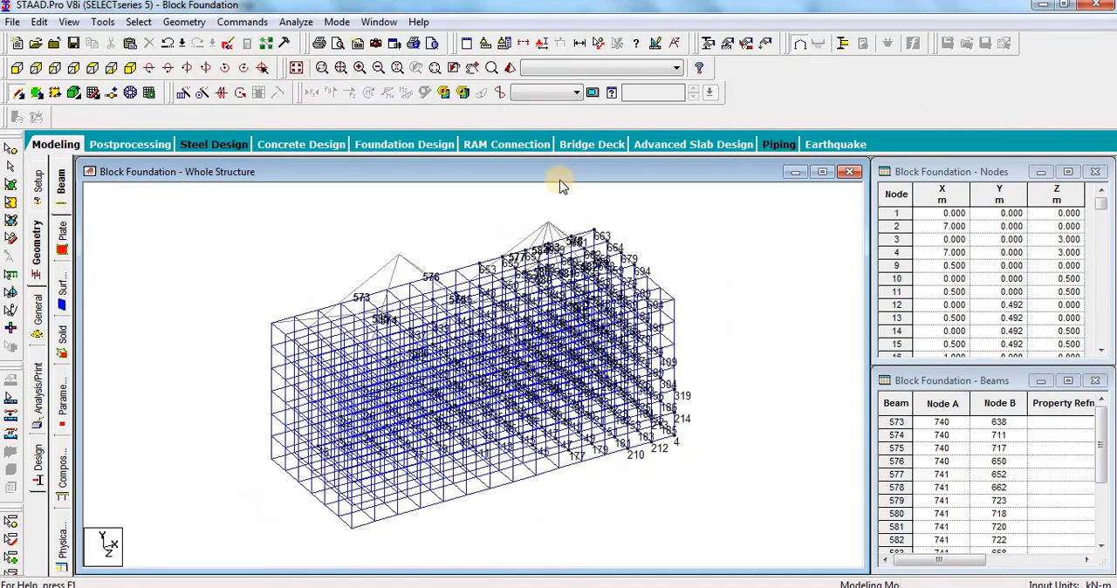
Step: Examine the block and its connecting beams from several sides in a rendered 3D view, close it and accept the auto save
{"action": "left_click", "coordinate": [510, 69]}
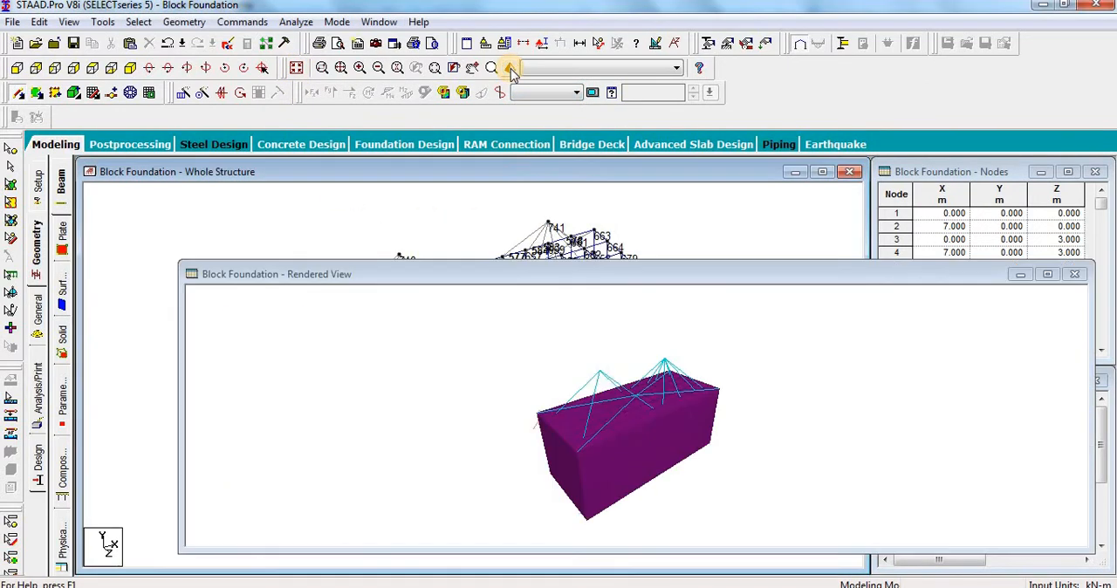
{"action": "left_click_drag", "start_coordinate": [618, 407], "coordinate": [678, 256]}
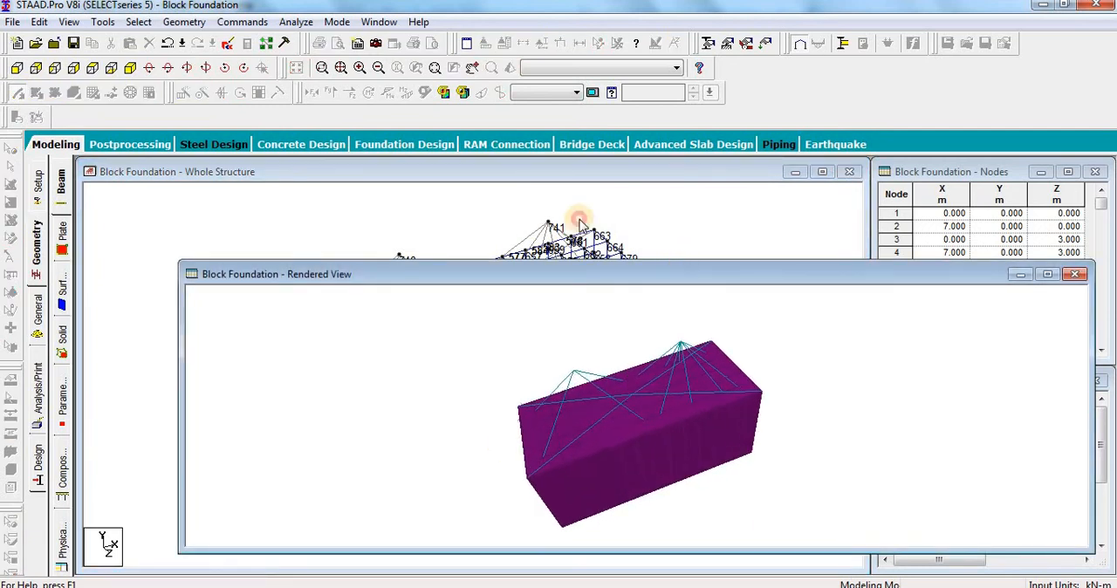
{"action": "left_click_drag", "start_coordinate": [580, 224], "coordinate": [495, 159]}
{"action": "scroll", "coordinate": [404, 308], "scroll_direction": "up", "scroll_amount": 6}
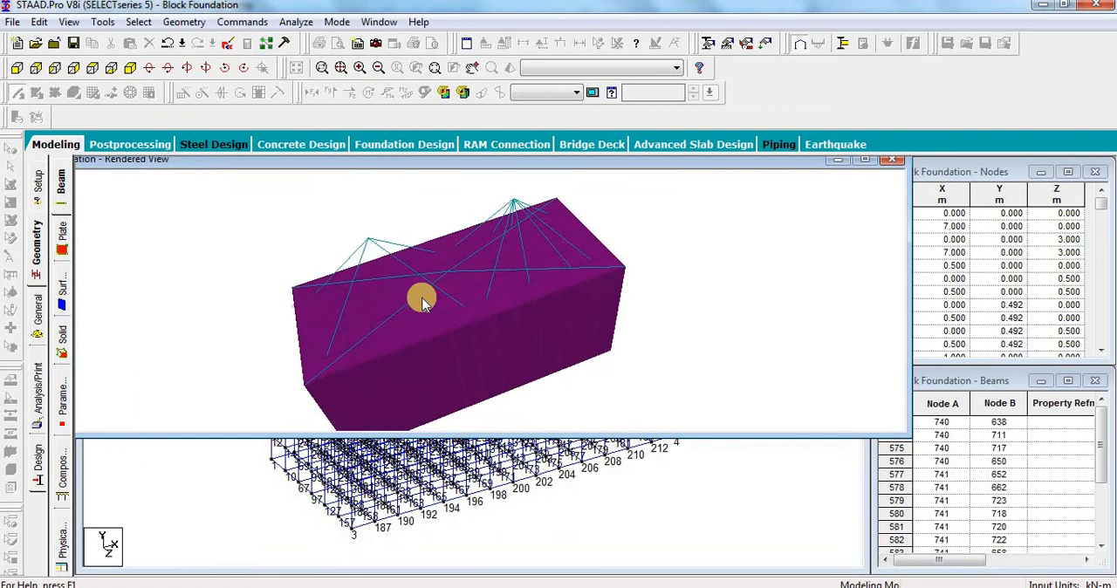
{"action": "left_click_drag", "start_coordinate": [421, 301], "coordinate": [322, 264]}
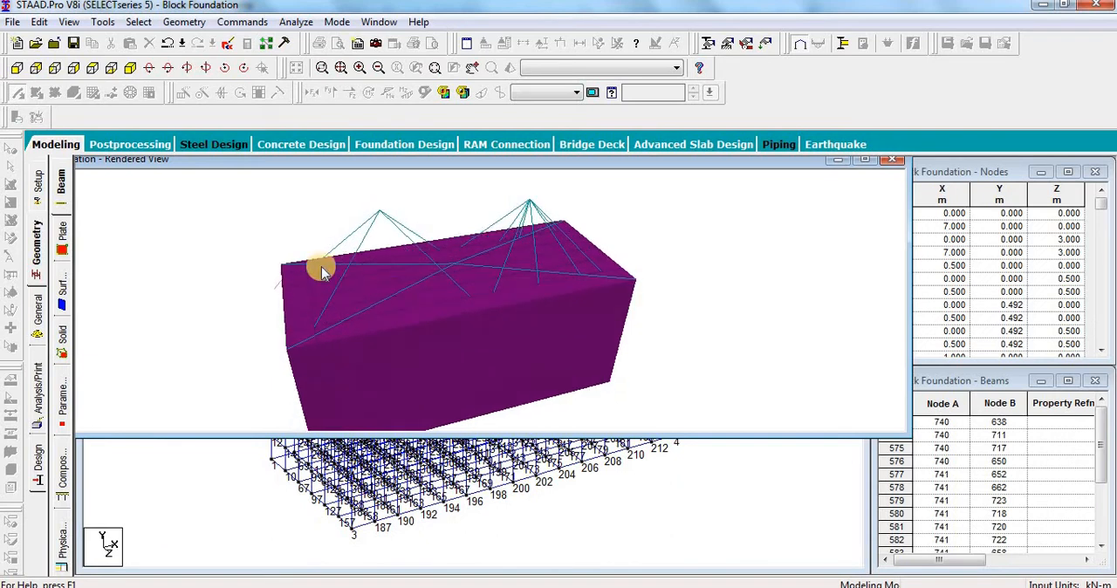
{"action": "left_click_drag", "start_coordinate": [395, 316], "coordinate": [347, 277]}
{"action": "left_click_drag", "start_coordinate": [411, 381], "coordinate": [523, 279]}
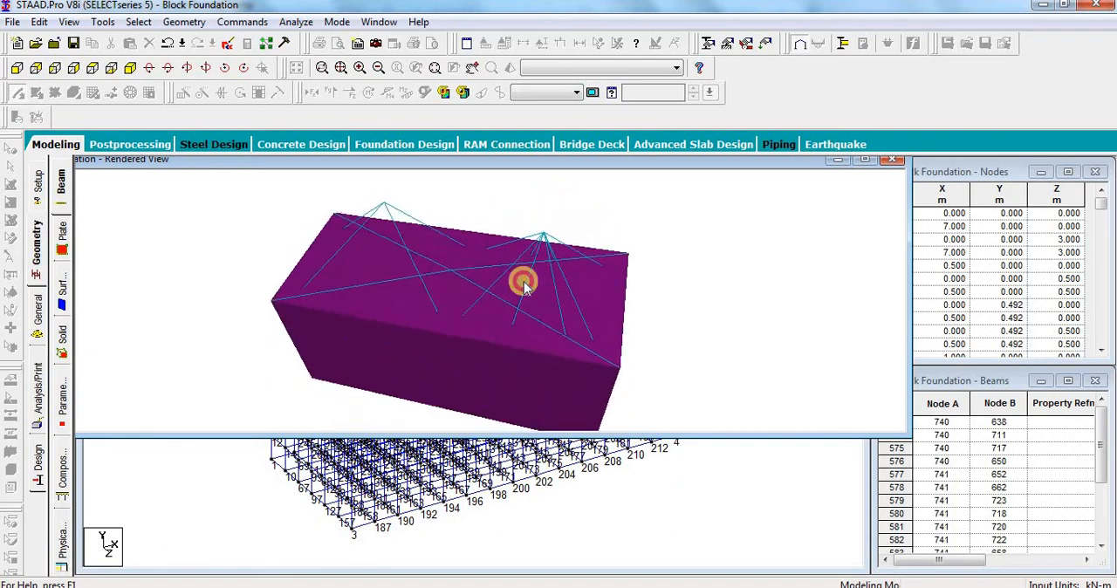
{"action": "left_click_drag", "start_coordinate": [537, 336], "coordinate": [629, 205]}
{"action": "left_click", "coordinate": [892, 161]}
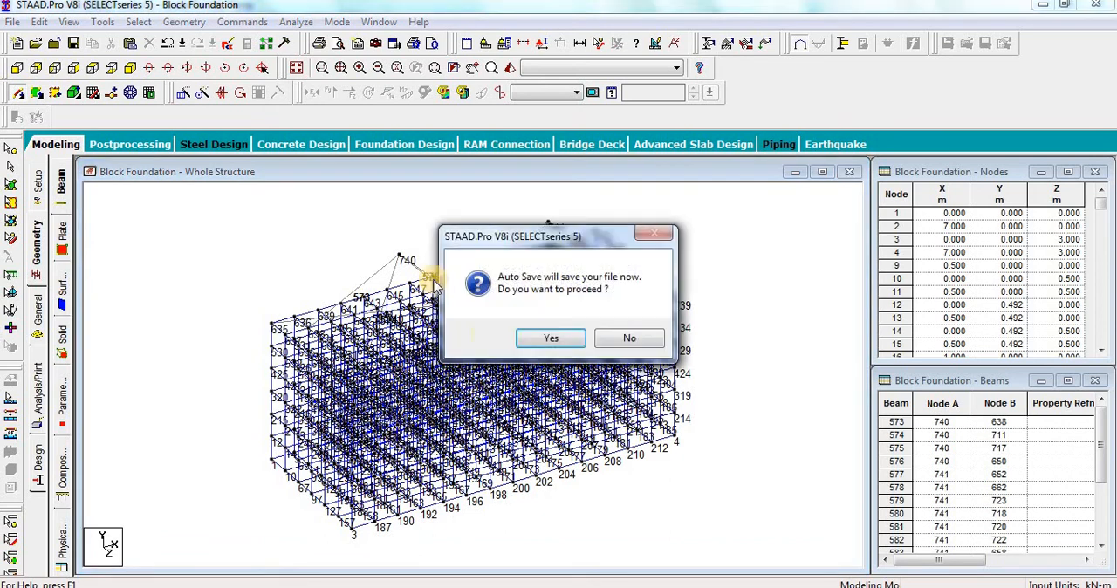
{"action": "left_click", "coordinate": [521, 339]}
{"action": "left_click", "coordinate": [462, 325]}
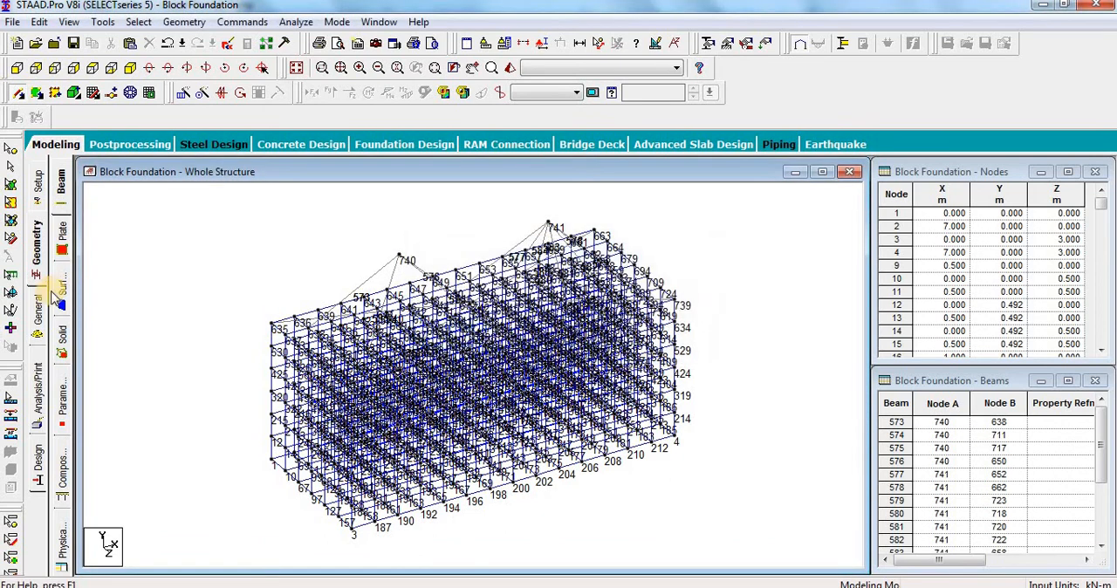
Step: Start a new isotropic material for the block foundation model and title it VERY RIGID
{"action": "left_click", "coordinate": [38, 319]}
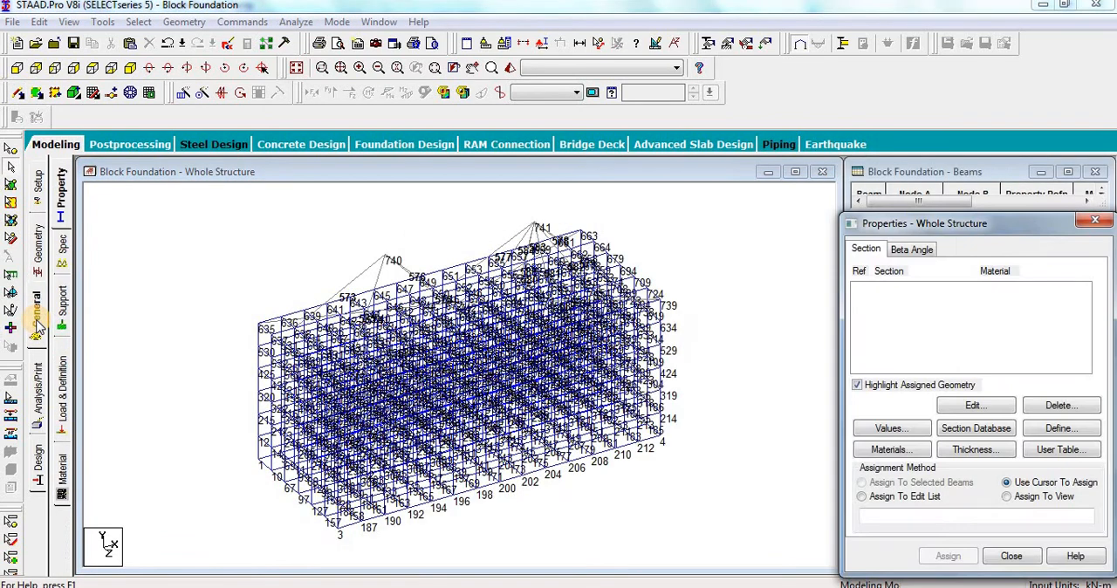
{"action": "left_click", "coordinate": [63, 474]}
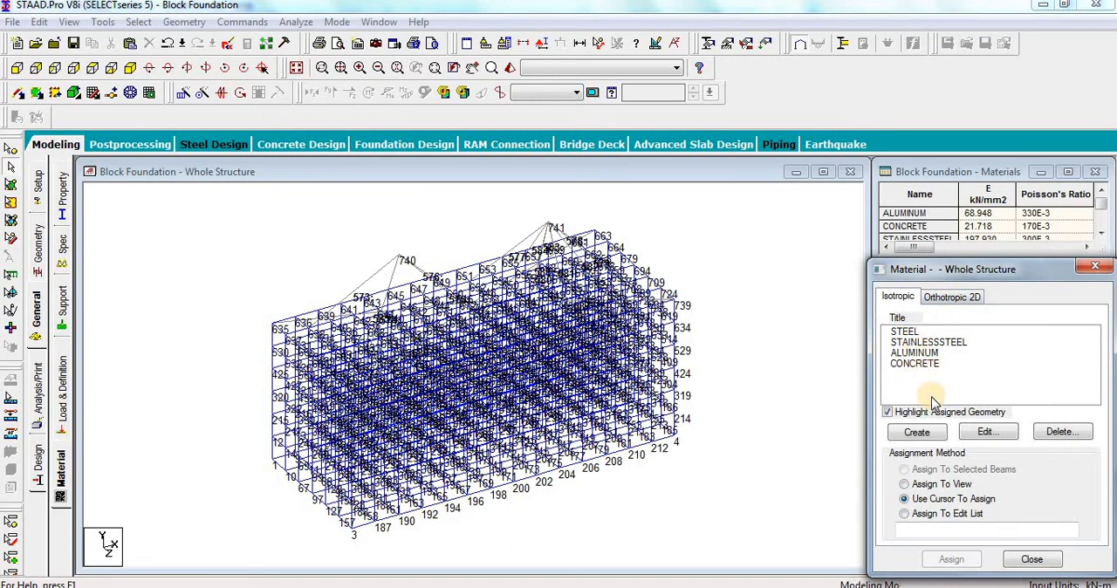
{"action": "left_click", "coordinate": [916, 432]}
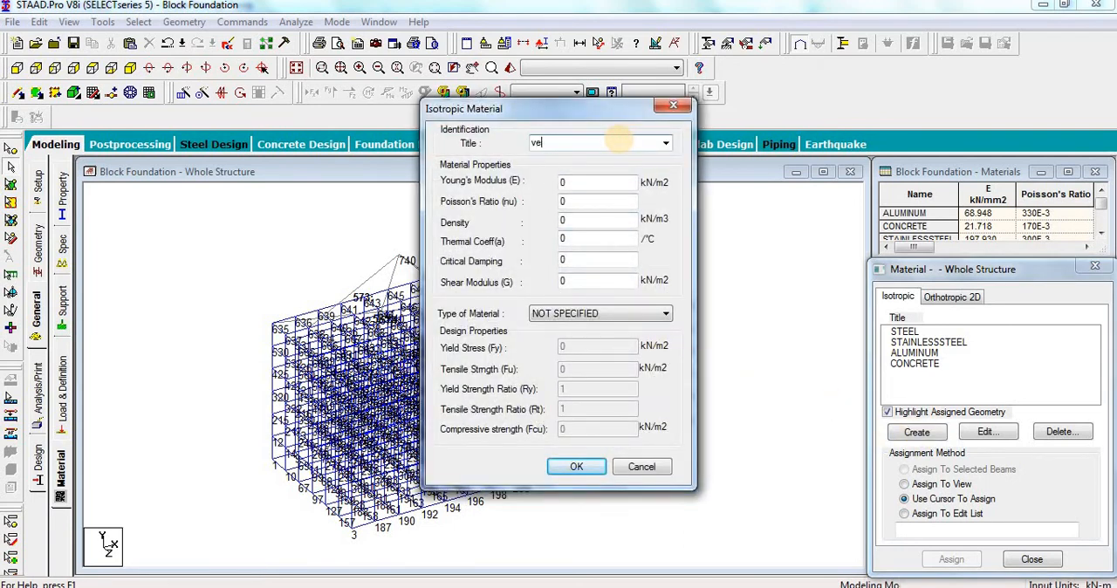
{"action": "key", "text": "Caps_Lock"}
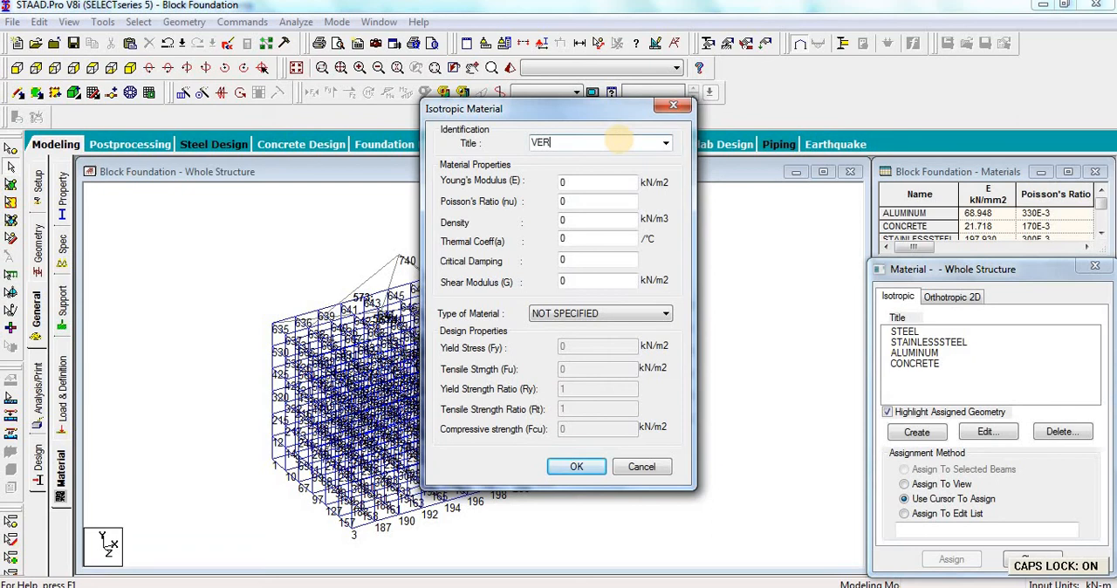
{"action": "type", "text": "VERY RIGID"}
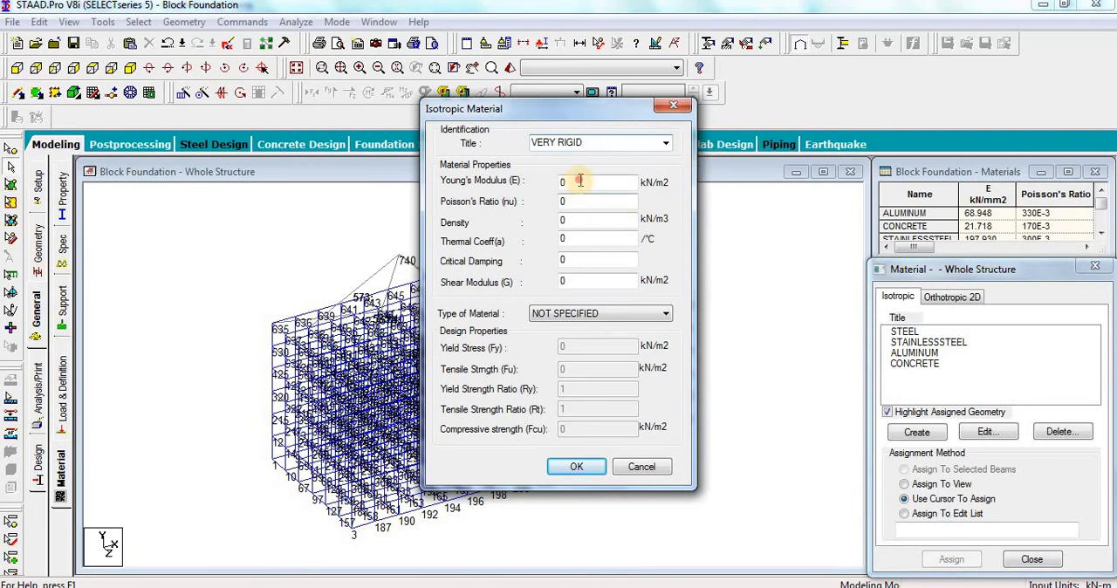
{"action": "key", "text": "Tab"}
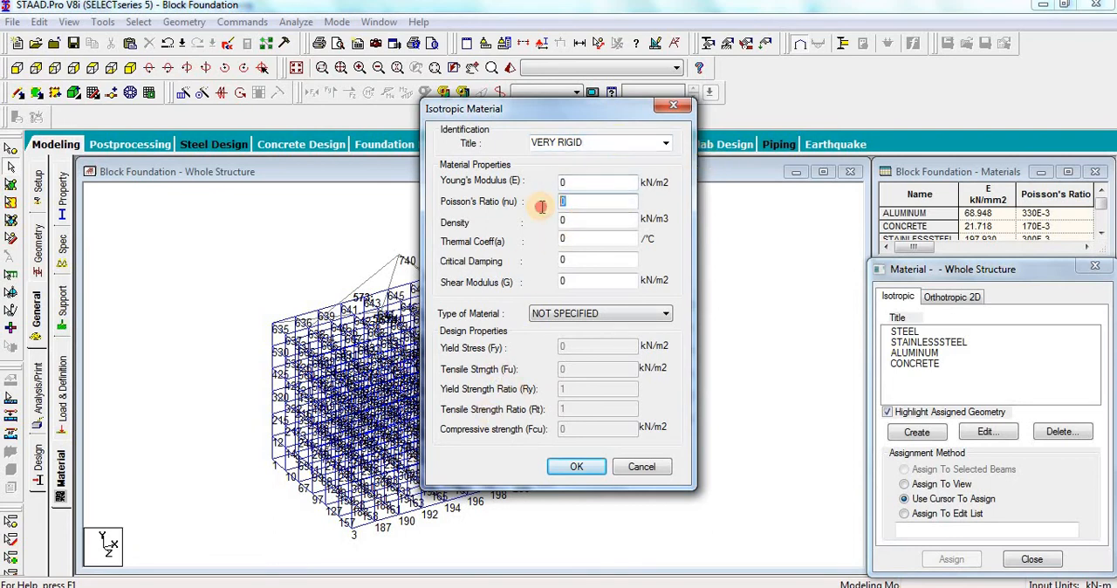
{"action": "double_click", "coordinate": [582, 220]}
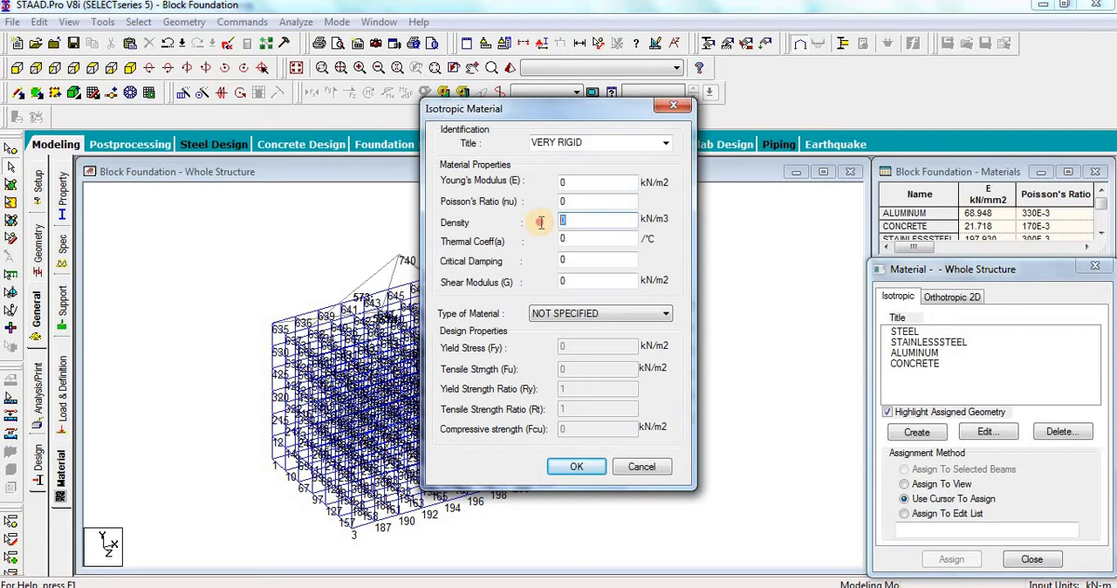
{"action": "double_click", "coordinate": [581, 282]}
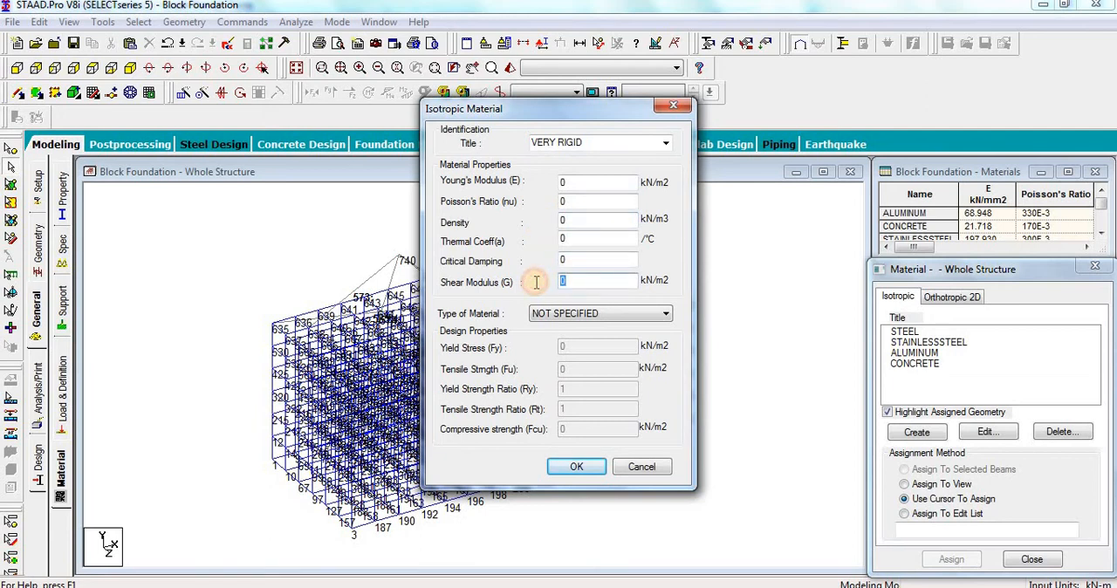
{"action": "double_click", "coordinate": [576, 238]}
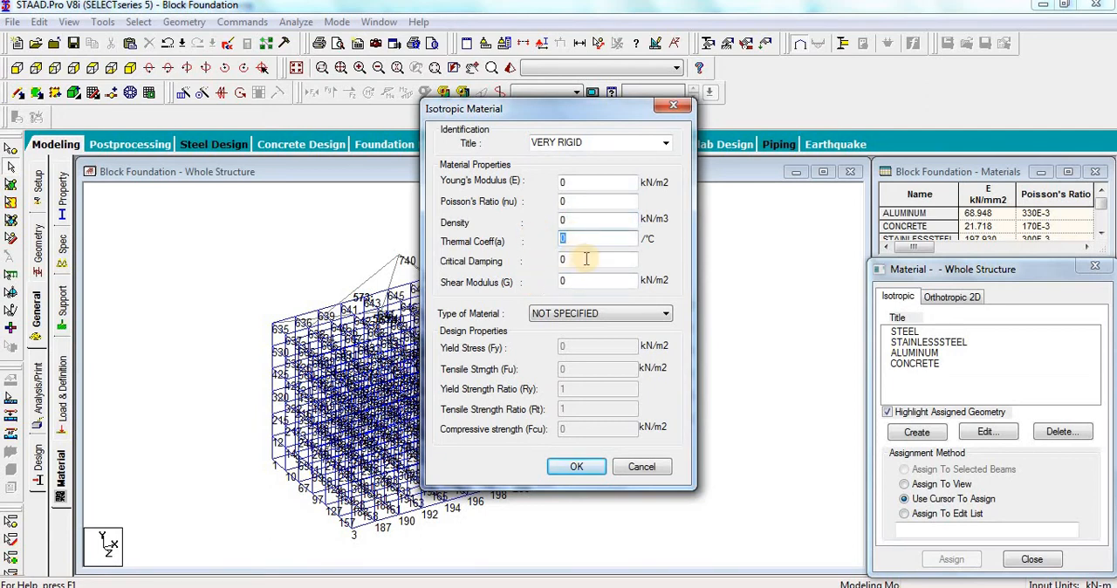
{"action": "double_click", "coordinate": [587, 258]}
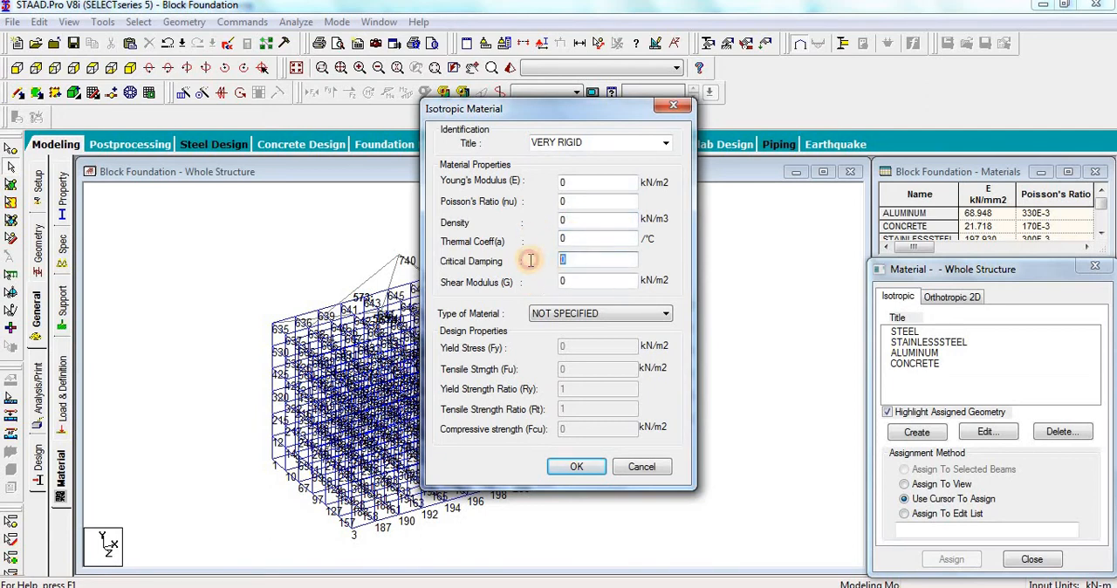
{"action": "double_click", "coordinate": [572, 280]}
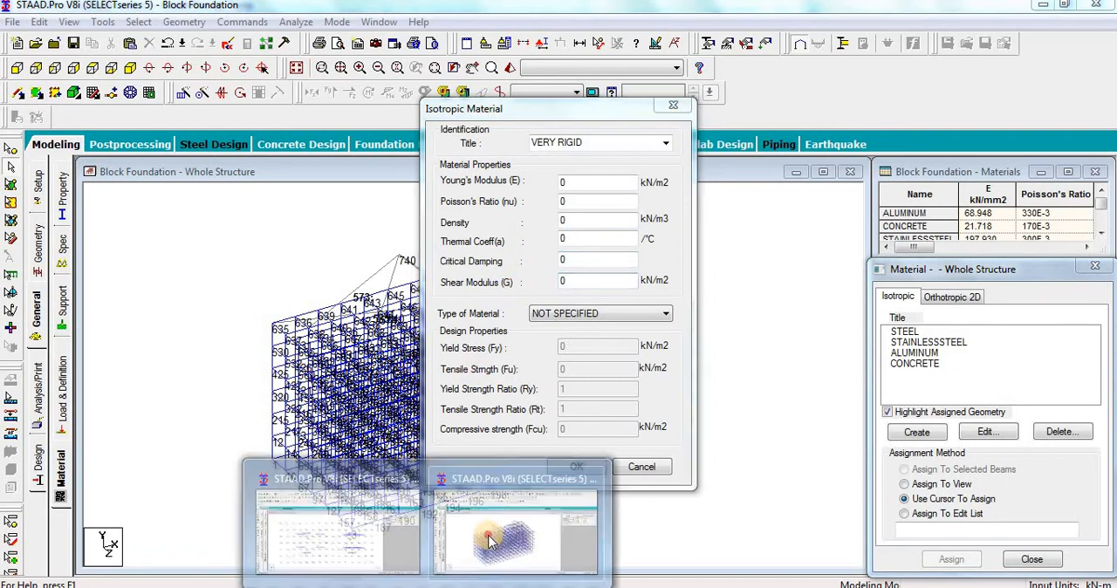
Step: Switch to the Crude Booster Pump model and open its VERYRIGID isotropic material for editing
{"action": "left_click", "coordinate": [369, 532]}
{"action": "left_click", "coordinate": [922, 361]}
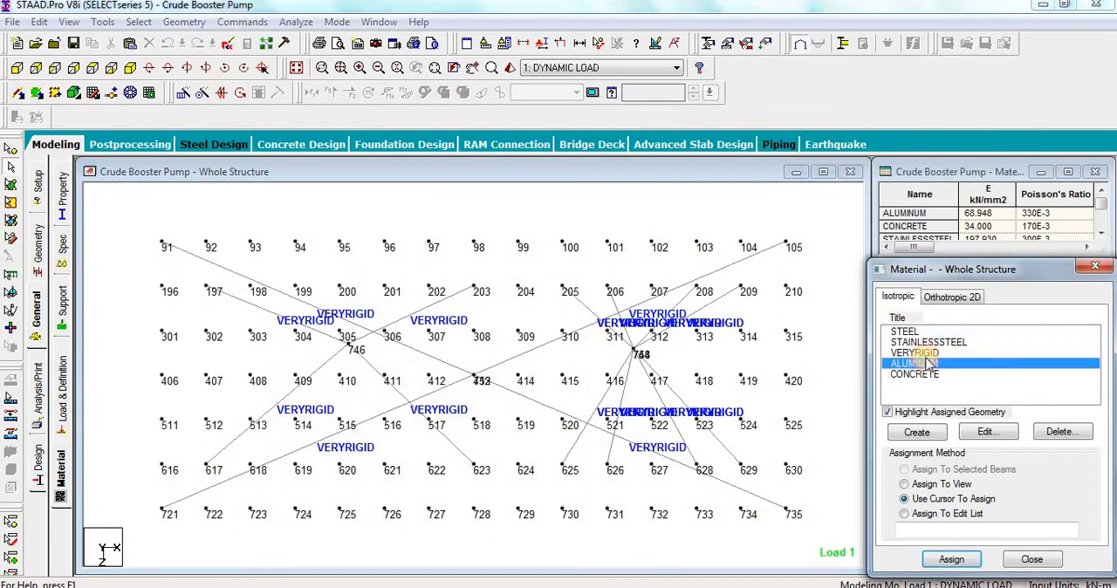
{"action": "left_click", "coordinate": [930, 342]}
{"action": "left_click", "coordinate": [928, 352]}
{"action": "left_click", "coordinate": [981, 431]}
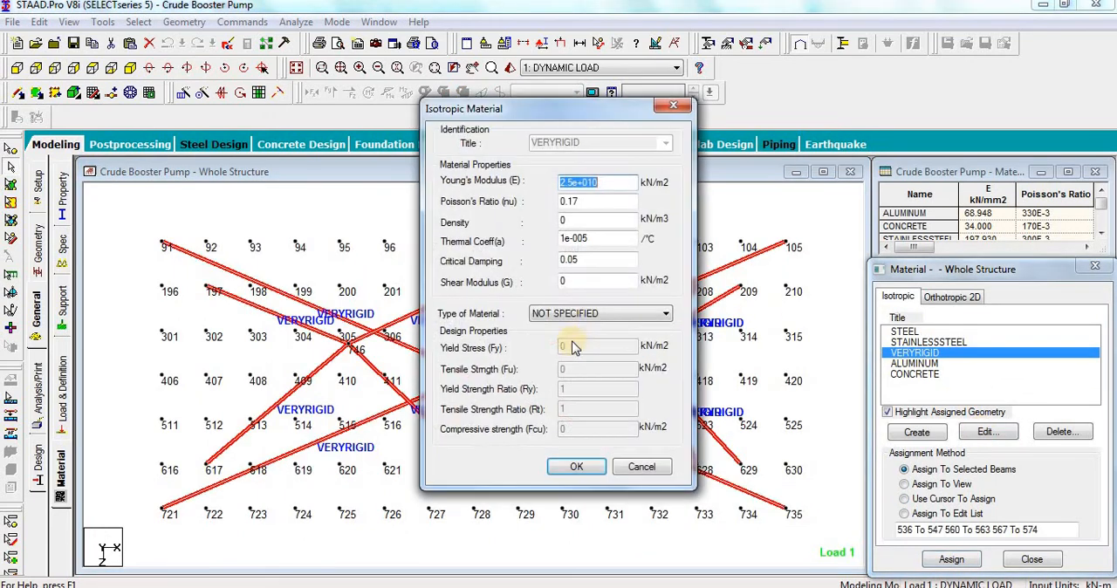
Step: Copy the Young's modulus of 2.5e+010 kN/m2 from VERYRIGID into the new VERY RIGID material of the Block Foundation model
{"action": "right_click", "coordinate": [583, 183]}
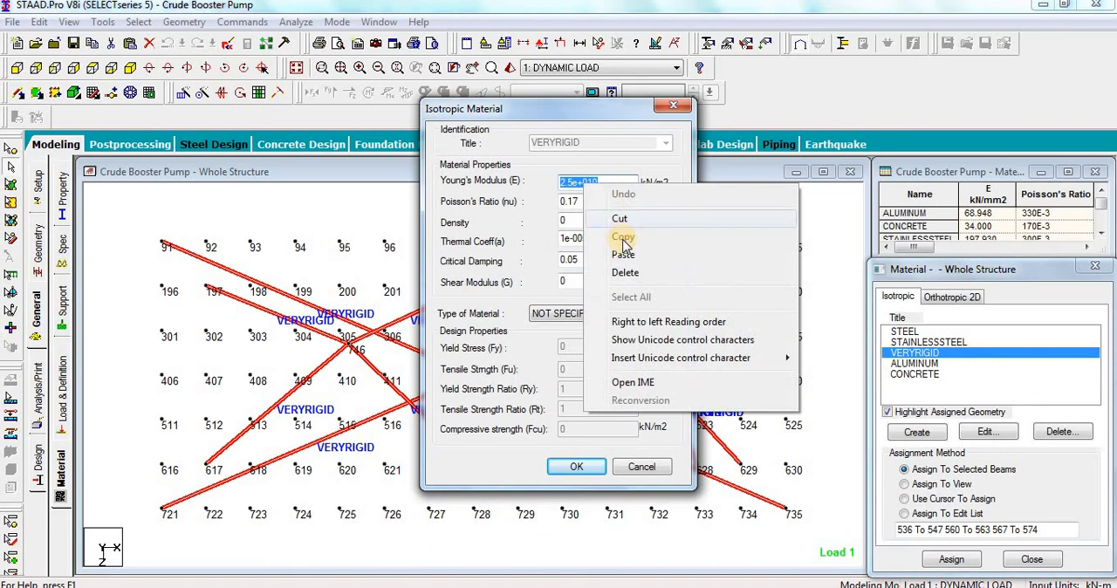
{"action": "left_click", "coordinate": [621, 238]}
{"action": "left_click", "coordinate": [458, 586]}
{"action": "left_click", "coordinate": [511, 485]}
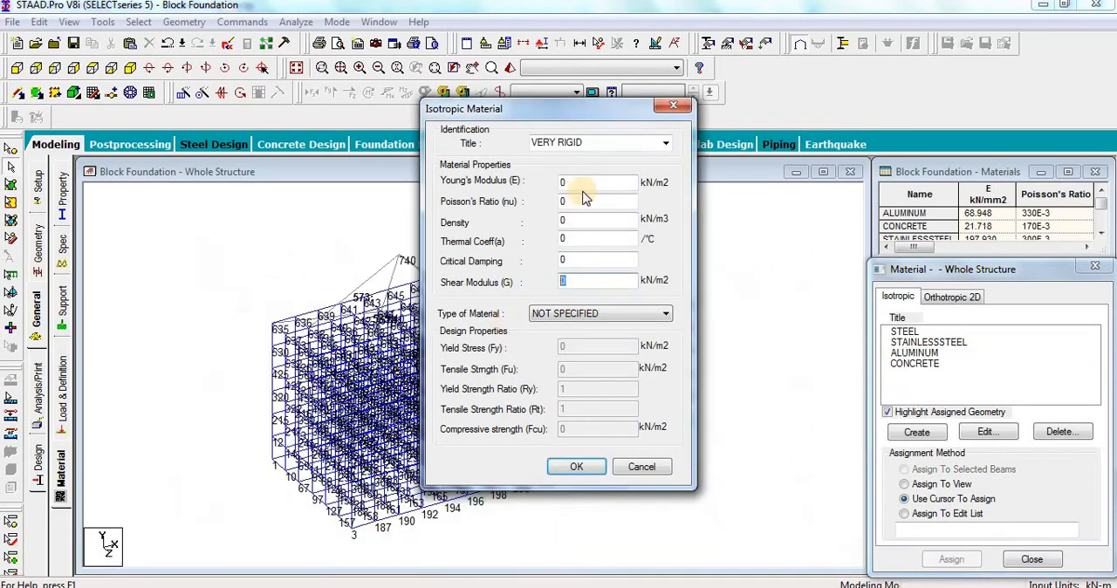
{"action": "right_click", "coordinate": [563, 183]}
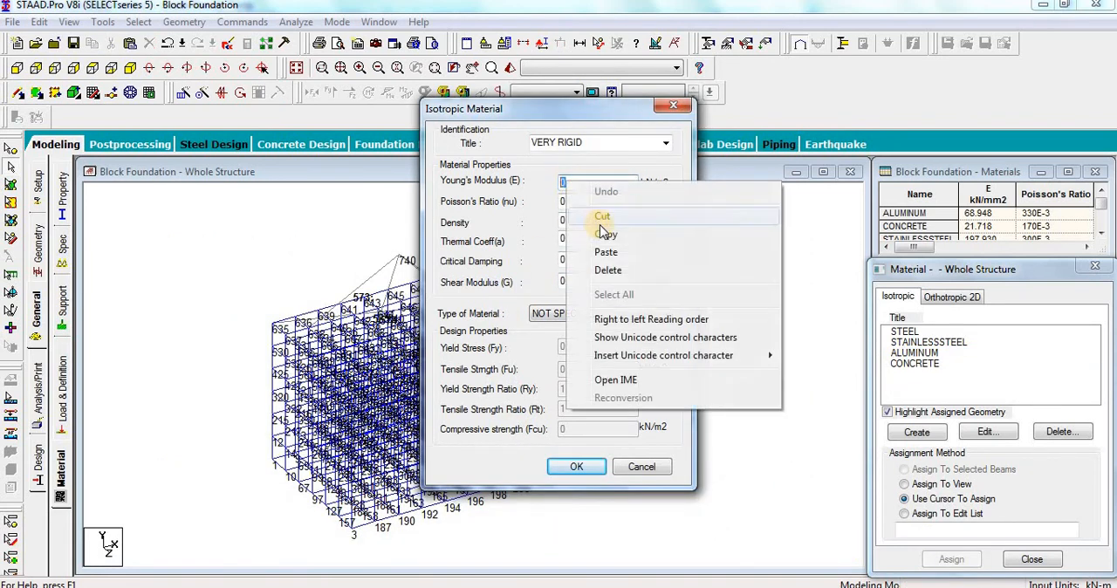
{"action": "left_click", "coordinate": [605, 252]}
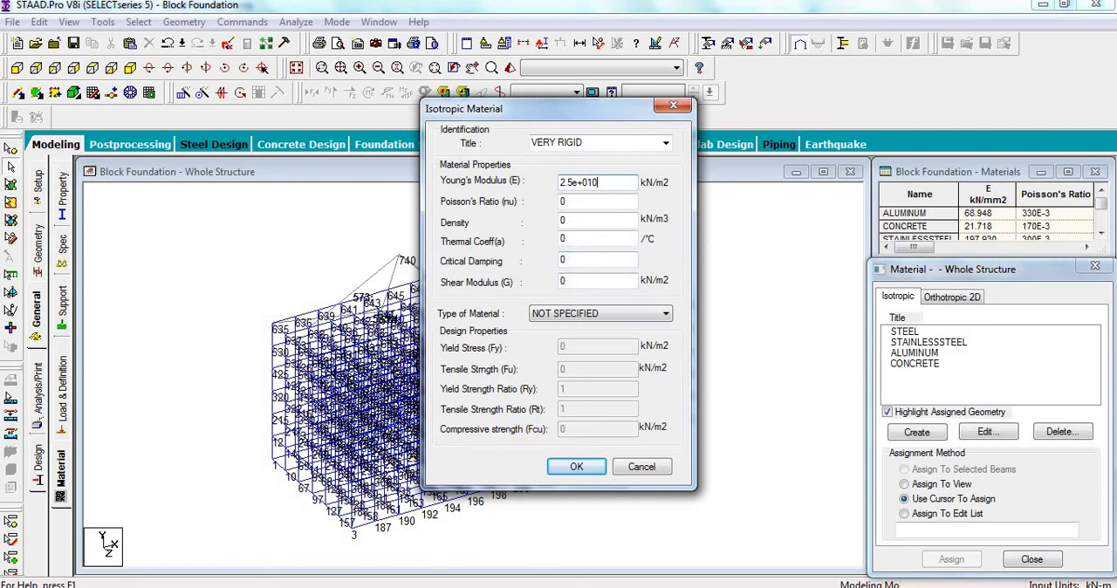
Step: Copy the thermal coefficient of 1e-005 /°C from the Crude Booster Pump's VERYRIGID material into the Block Foundation's VERY RIGID material
{"action": "mouse_move", "coordinate": [505, 558]}
{"action": "left_click", "coordinate": [359, 549]}
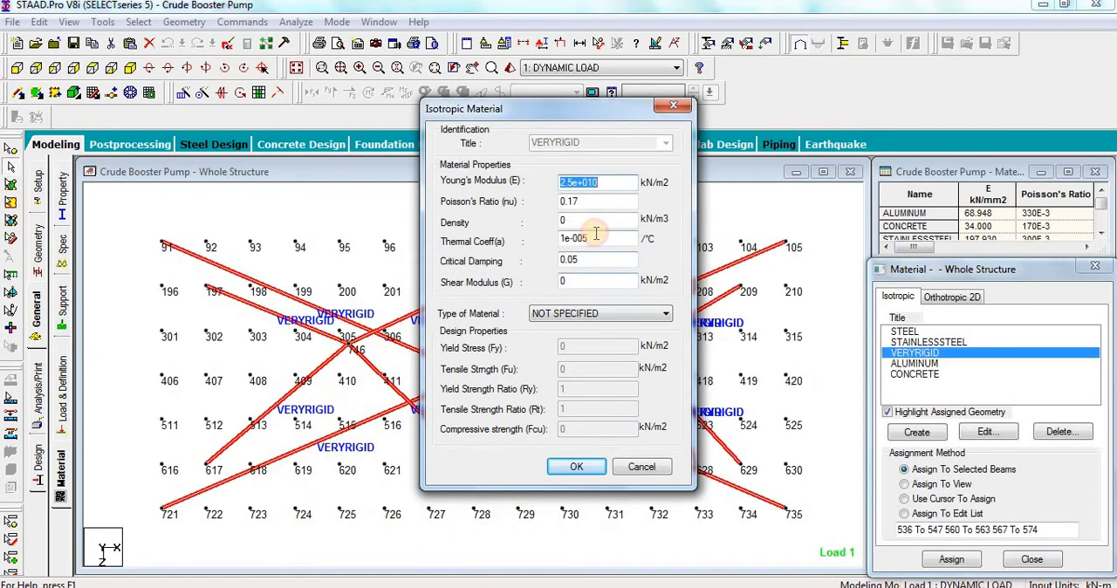
{"action": "left_click", "coordinate": [563, 239]}
{"action": "left_click_drag", "start_coordinate": [590, 238], "coordinate": [559, 238]}
{"action": "right_click", "coordinate": [570, 237]}
{"action": "left_click", "coordinate": [596, 293]}
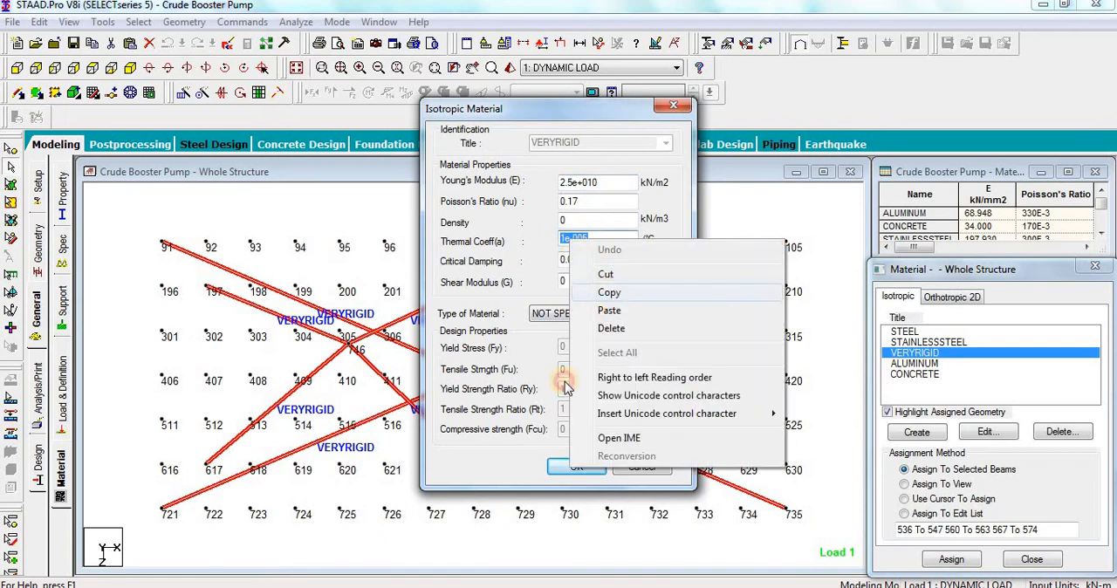
{"action": "mouse_move", "coordinate": [458, 576]}
{"action": "left_click", "coordinate": [504, 541]}
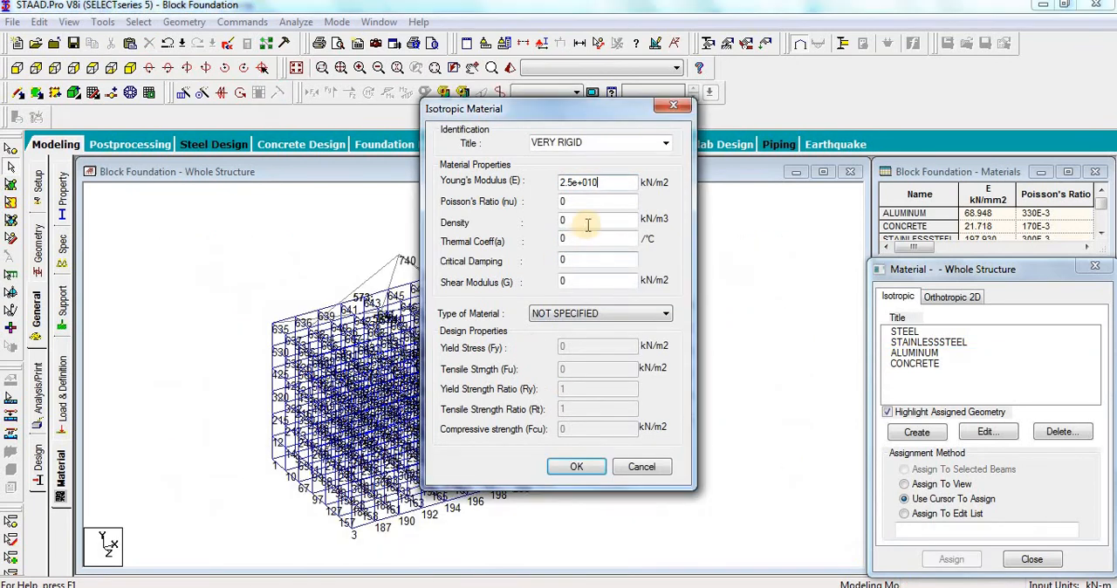
{"action": "left_click_drag", "start_coordinate": [589, 219], "coordinate": [557, 247]}
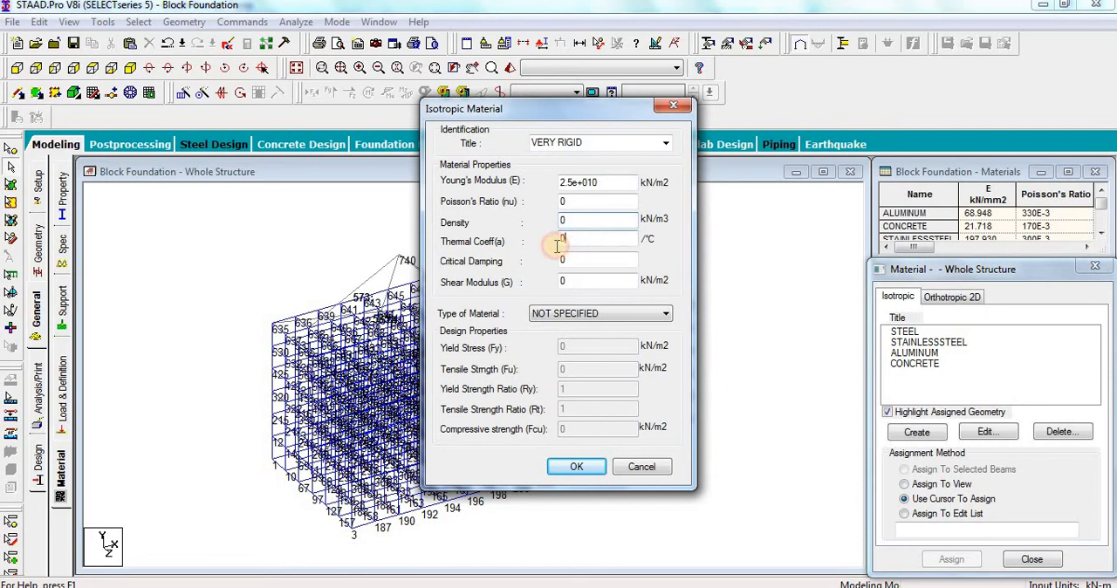
{"action": "right_click", "coordinate": [562, 240]}
{"action": "left_click", "coordinate": [610, 312]}
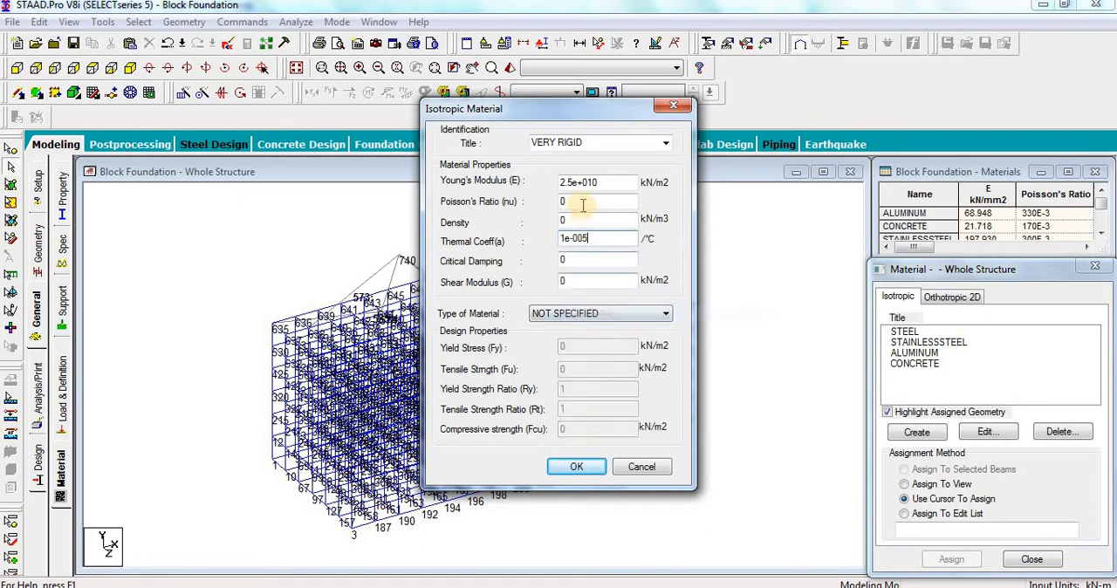
Step: Set the VERY RIGID material's Poisson's ratio to 0.17 and critical damping to 0.05, and add it to the material list
{"action": "left_click", "coordinate": [576, 201]}
{"action": "left_click_drag", "start_coordinate": [550, 201], "coordinate": [541, 205]}
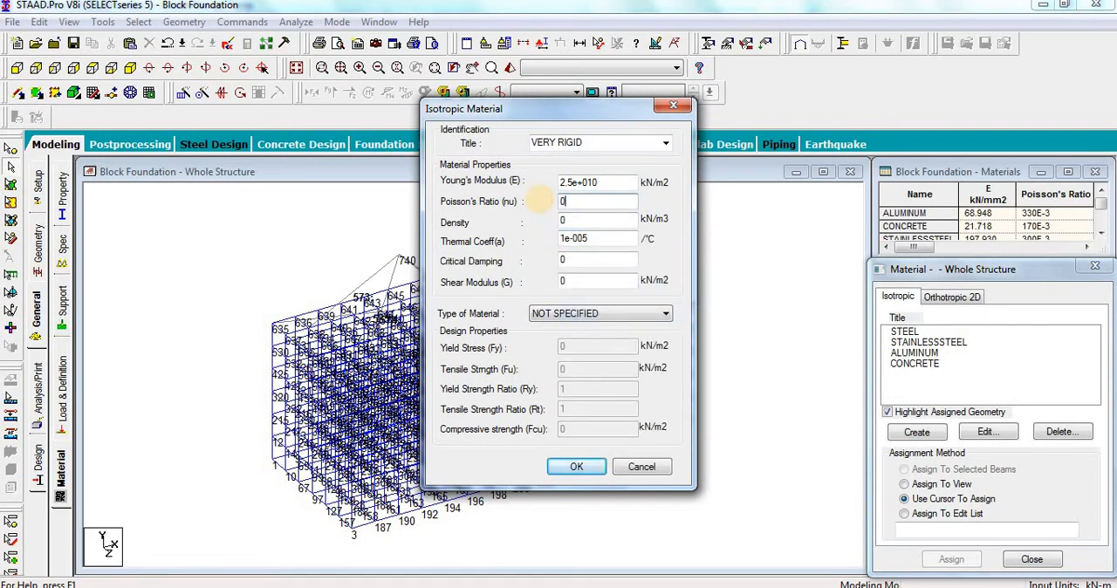
{"action": "double_click", "coordinate": [569, 260]}
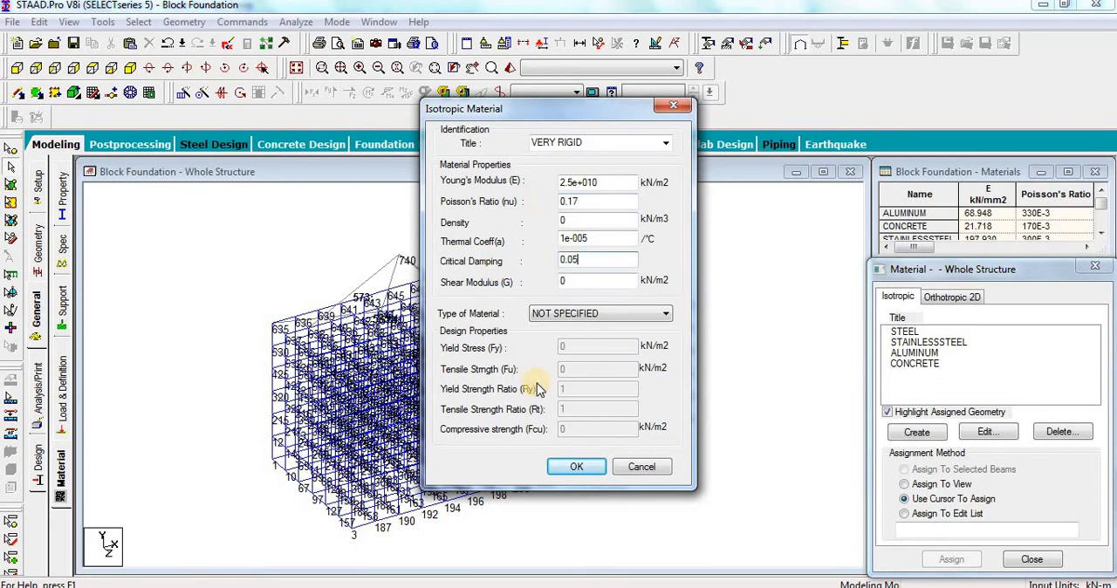
{"action": "left_click", "coordinate": [583, 467]}
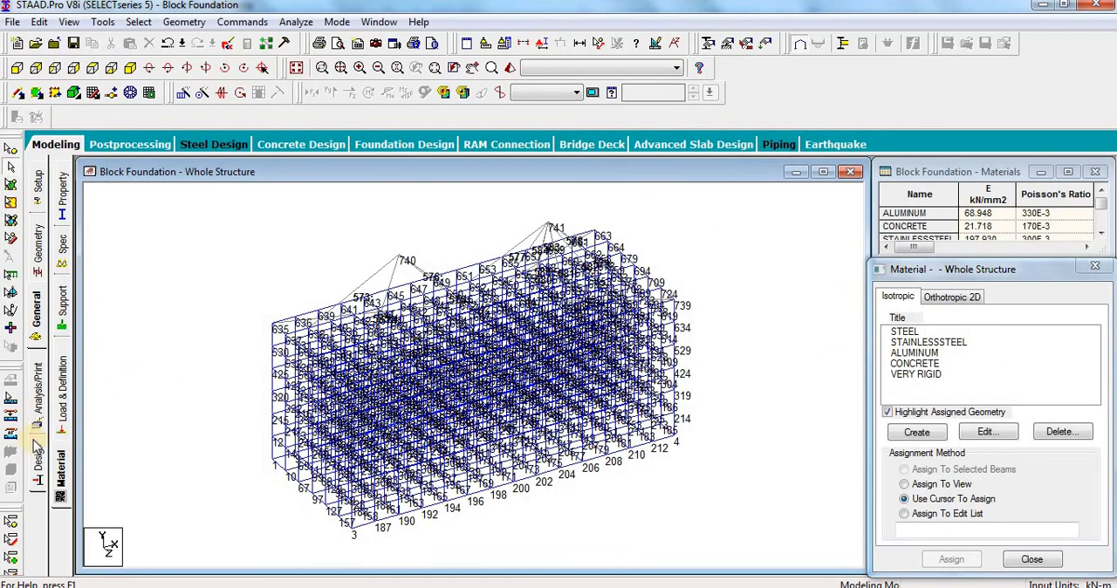
Step: Define a rectangular section with YD 0.5 m and ZD 0.5 m in the VERY RIGID material and add it to the section list
{"action": "left_click", "coordinate": [63, 196]}
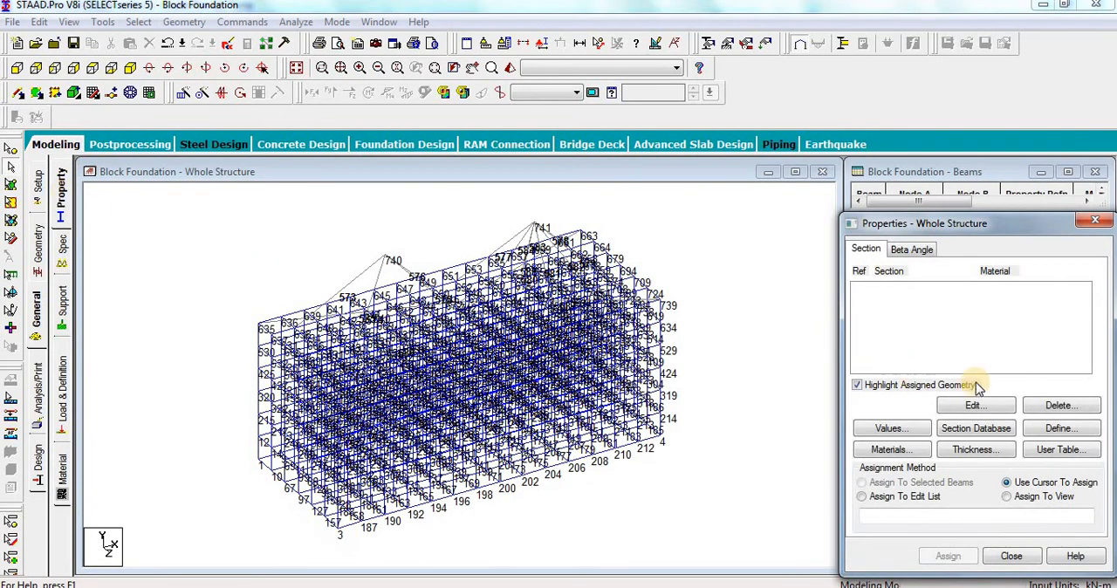
{"action": "left_click", "coordinate": [1053, 429]}
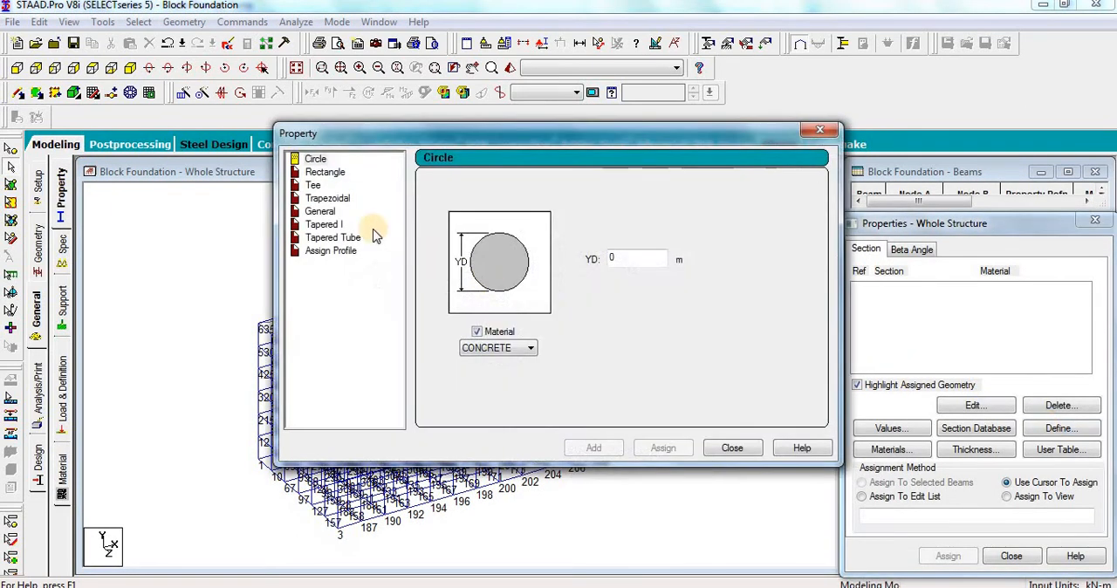
{"action": "left_click", "coordinate": [324, 172]}
{"action": "left_click", "coordinate": [633, 250]}
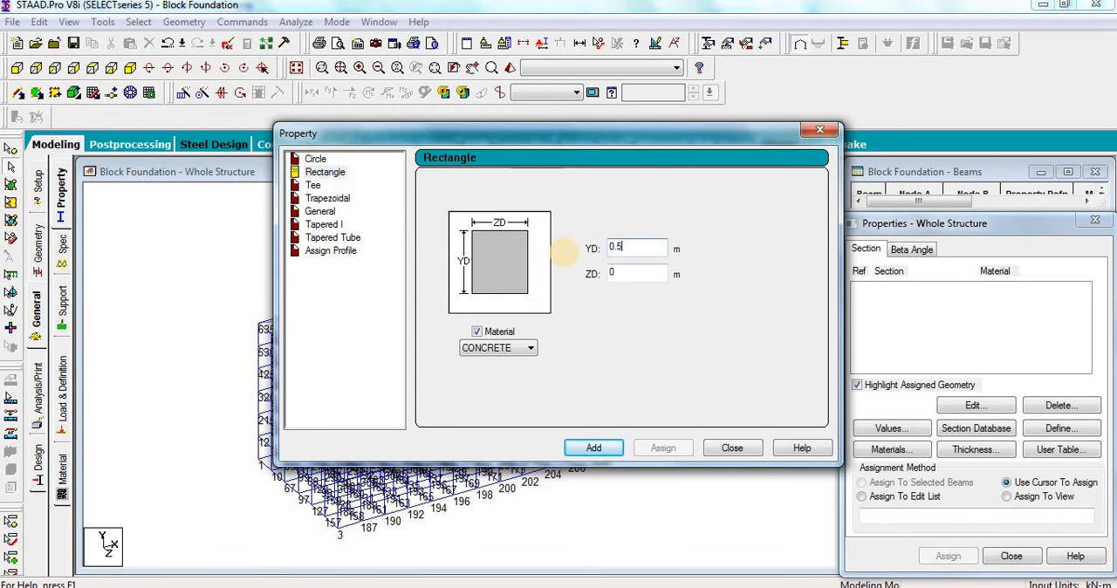
{"action": "left_click", "coordinate": [646, 273]}
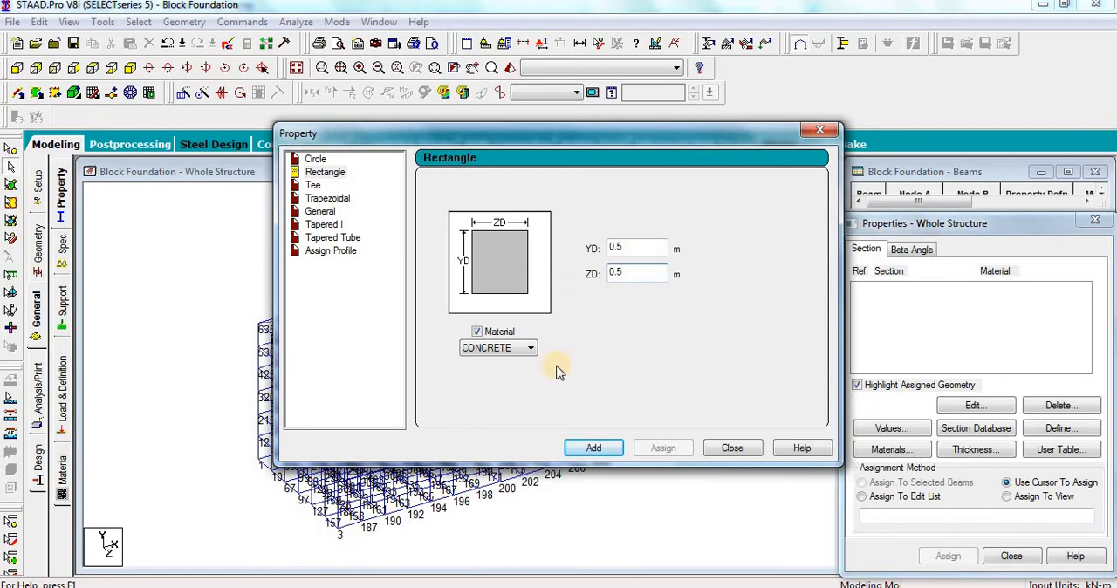
{"action": "left_click", "coordinate": [530, 348]}
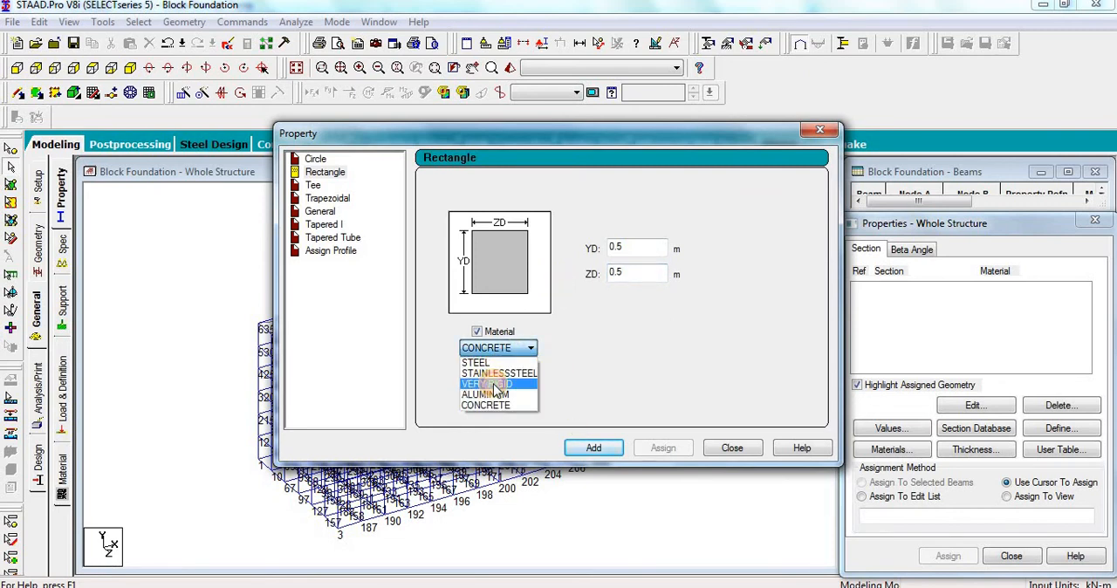
{"action": "left_click", "coordinate": [494, 383]}
{"action": "left_click", "coordinate": [597, 448]}
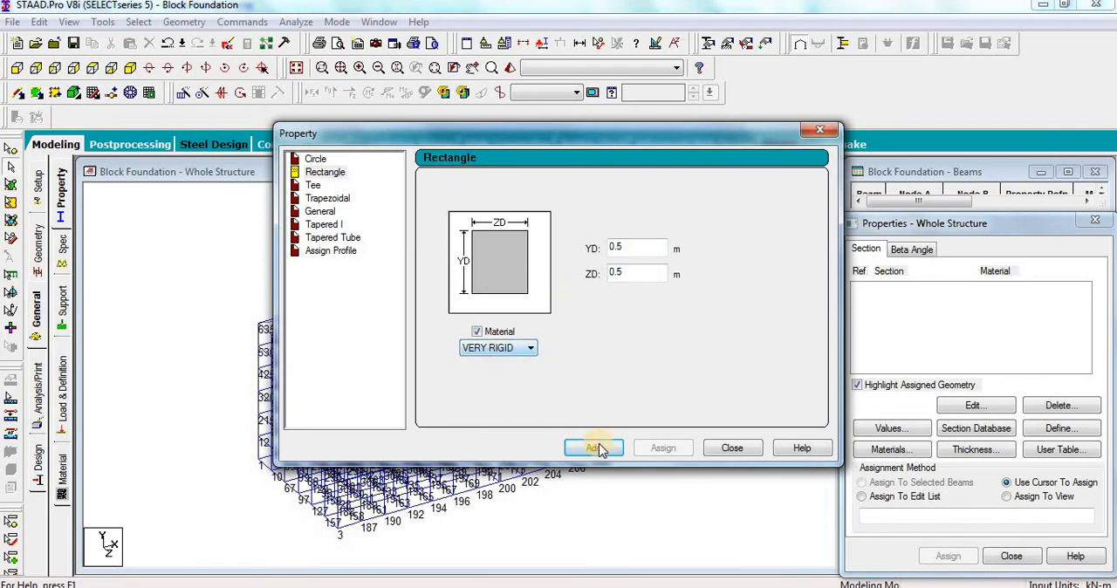
{"action": "left_click", "coordinate": [731, 448]}
Step: Assign the Rect 0.50x0.50 VERY RIGID section to all beams connecting the block to the centre-of-gravity nodes 740 and 741
{"action": "left_click", "coordinate": [916, 295]}
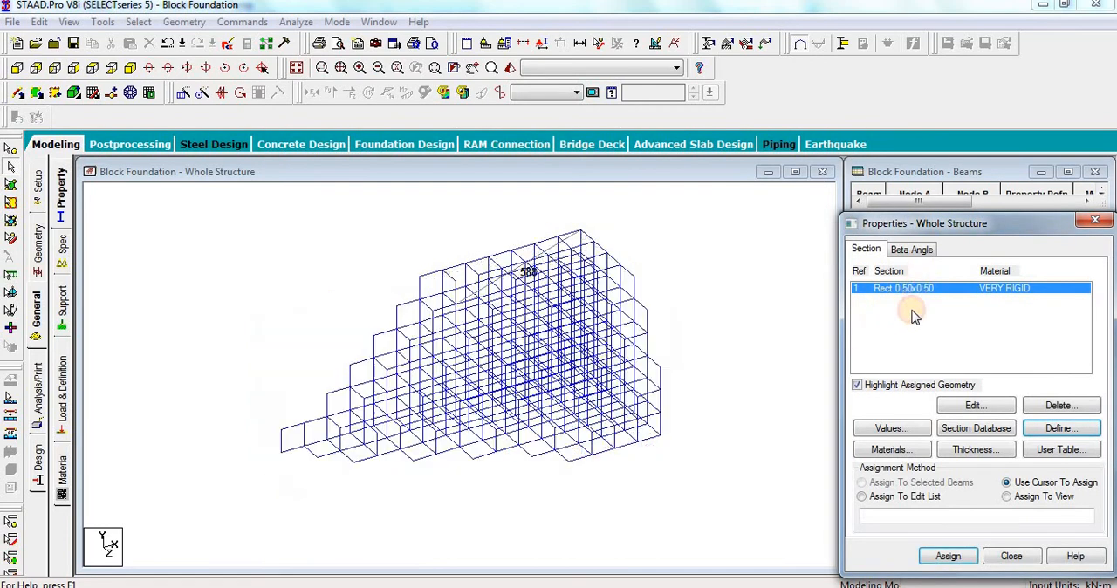
{"action": "left_click_drag", "start_coordinate": [621, 199], "coordinate": [219, 422]}
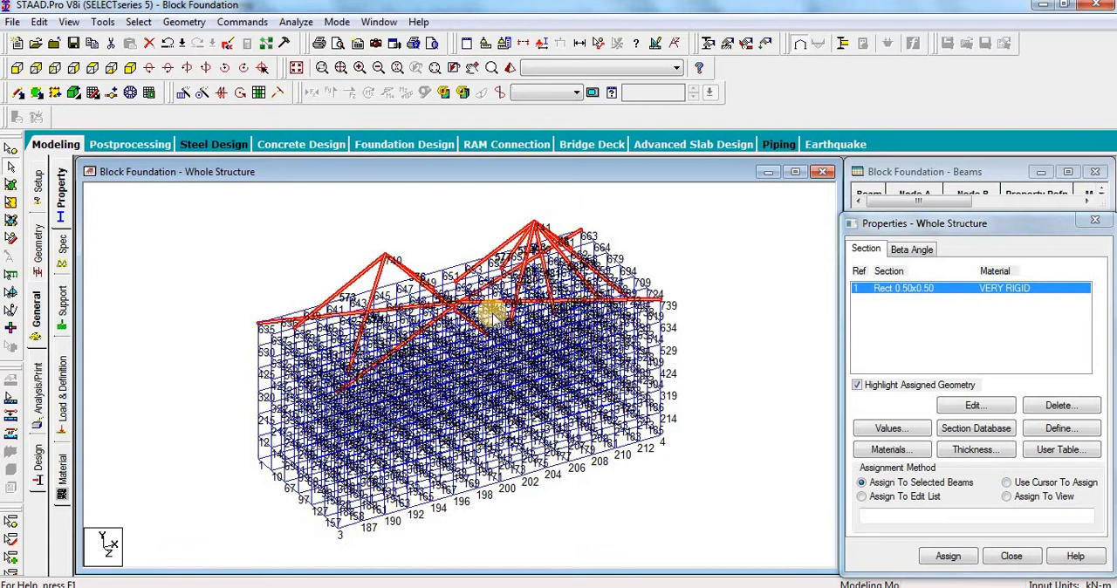
{"action": "left_click", "coordinate": [694, 217]}
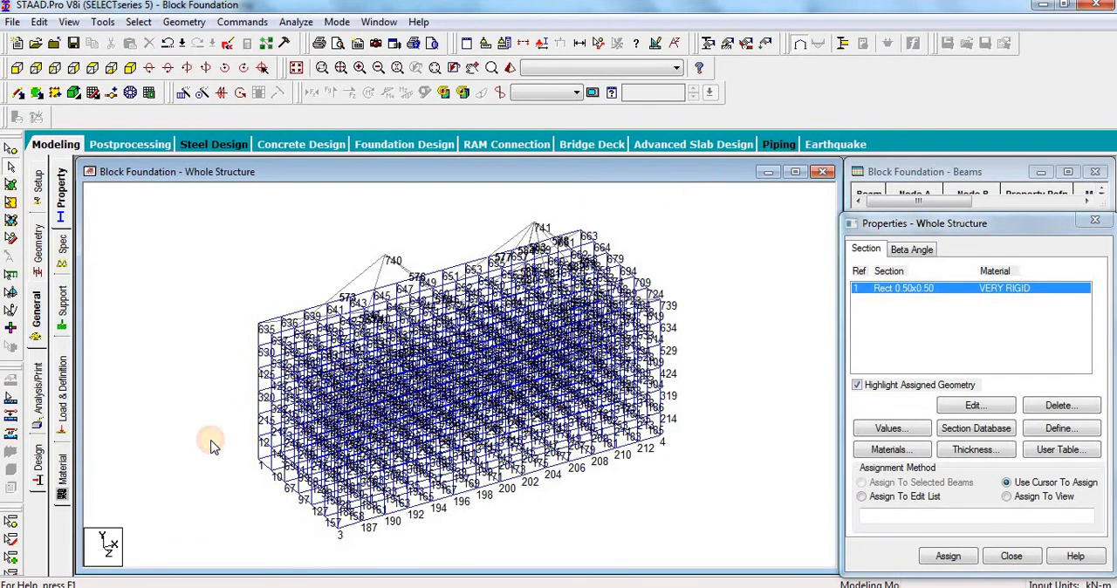
{"action": "left_click_drag", "start_coordinate": [690, 197], "coordinate": [158, 469]}
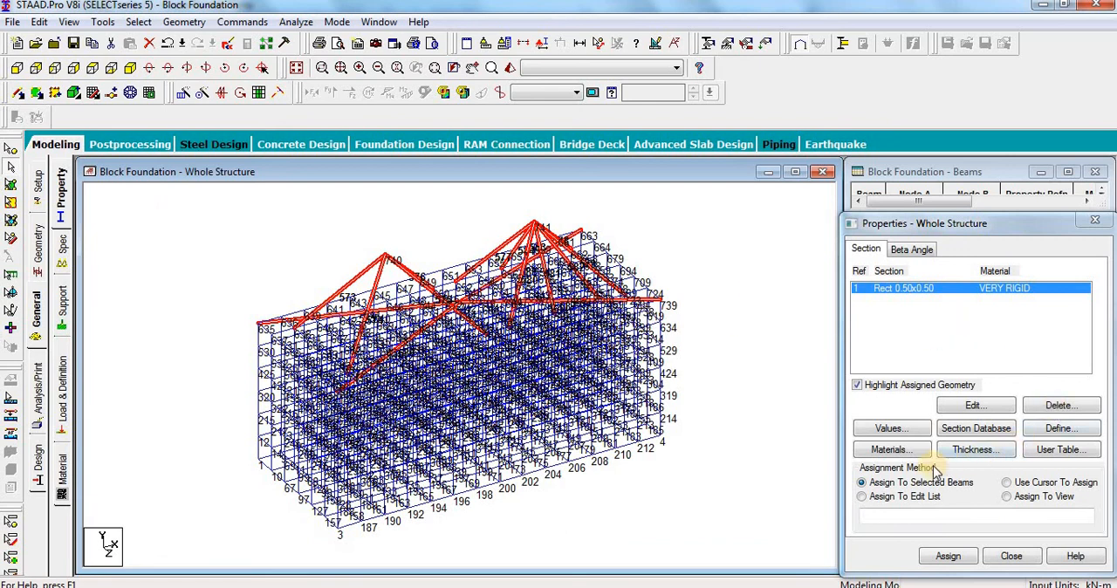
{"action": "left_click", "coordinate": [947, 556]}
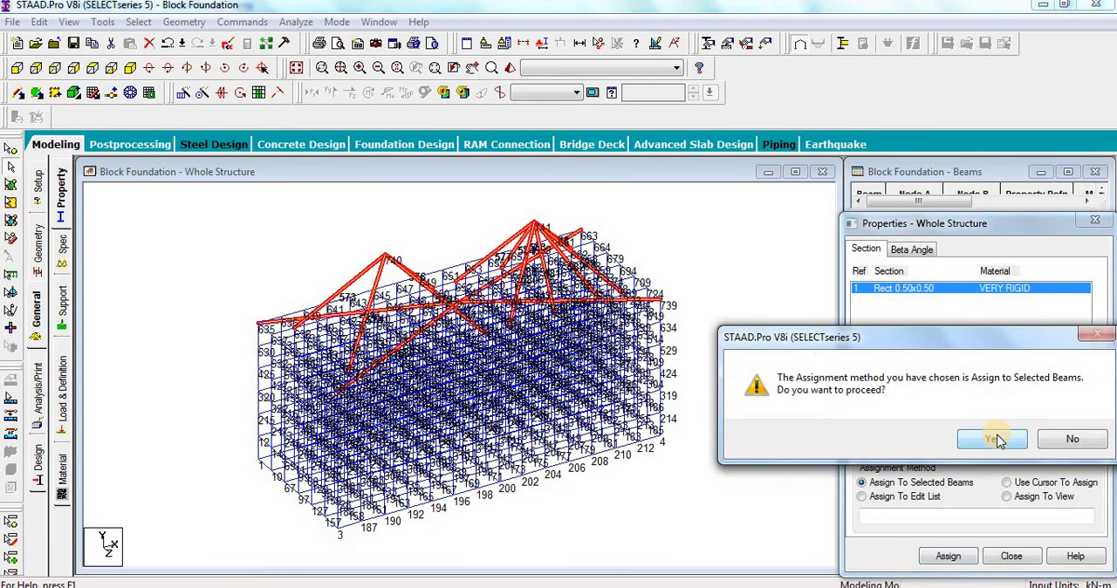
{"action": "left_click", "coordinate": [995, 439]}
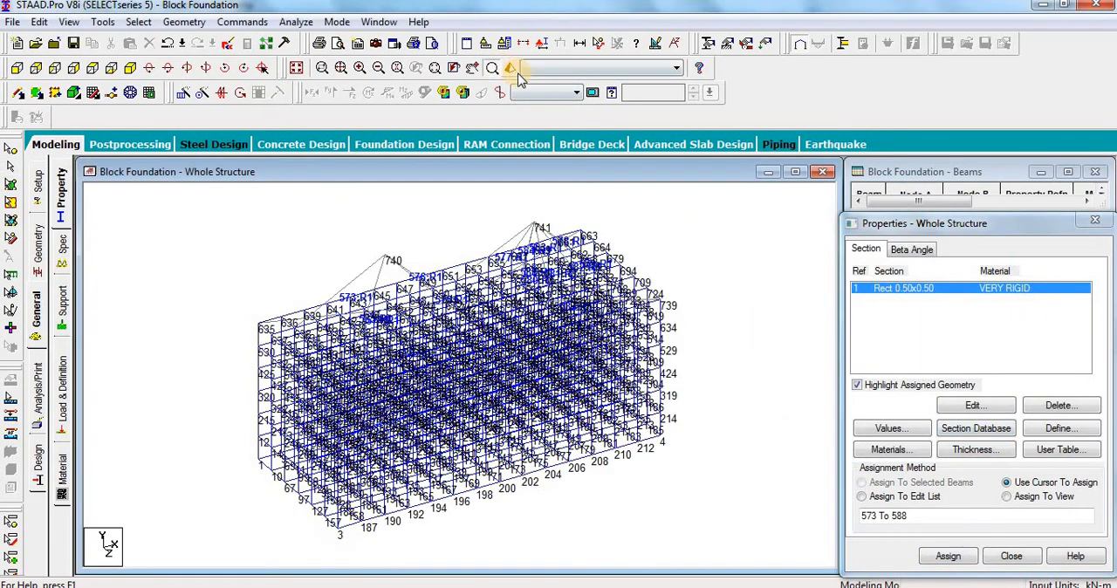
Step: Inspect the block and its rigid beams in a 3D rendered view, and close that view
{"action": "left_click", "coordinate": [491, 67]}
{"action": "left_click_drag", "start_coordinate": [588, 387], "coordinate": [743, 230]}
{"action": "left_click_drag", "start_coordinate": [625, 216], "coordinate": [340, 227]}
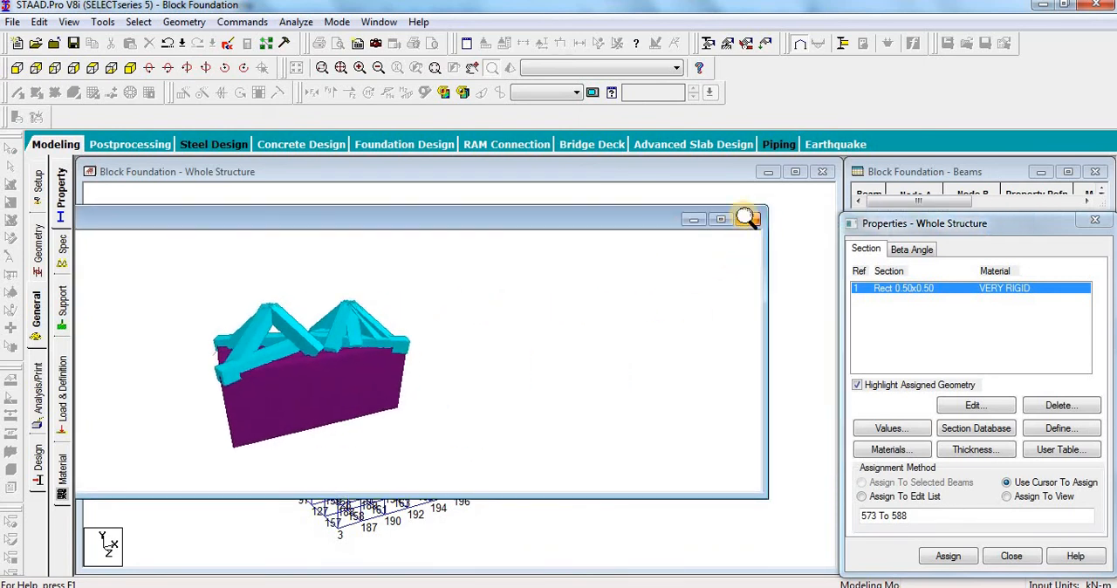
{"action": "left_click", "coordinate": [744, 218]}
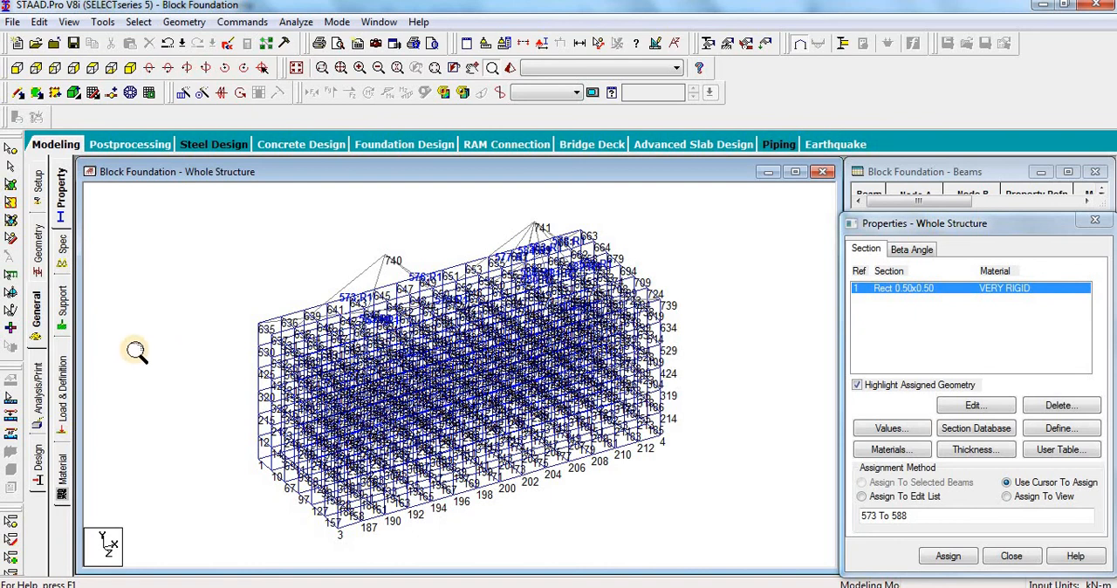